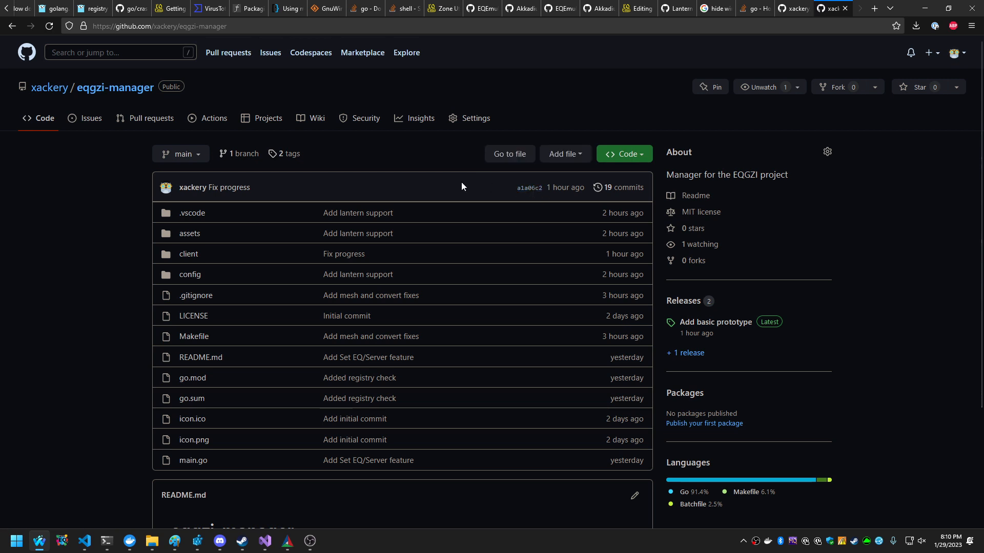
Download eqgzi-manager-0.0.3.zip from the repository's latest release.
click(686, 302)
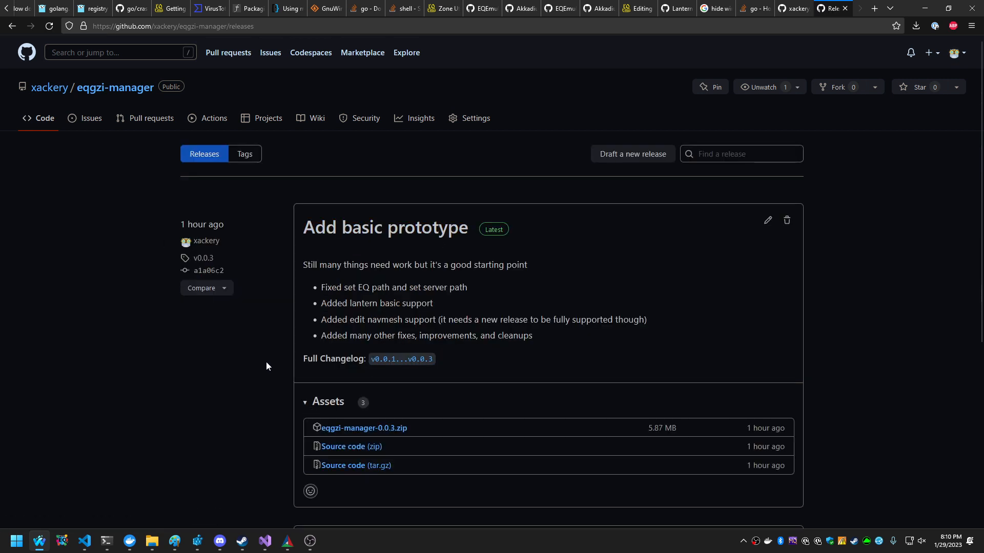
scroll(266, 365, down, 1)
click(398, 367)
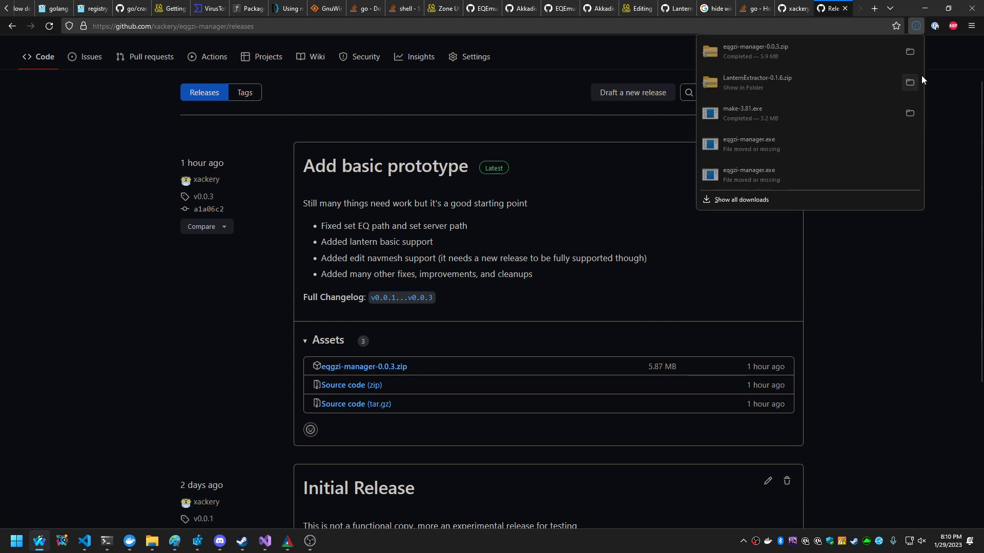
scroll(283, 266, up, 1)
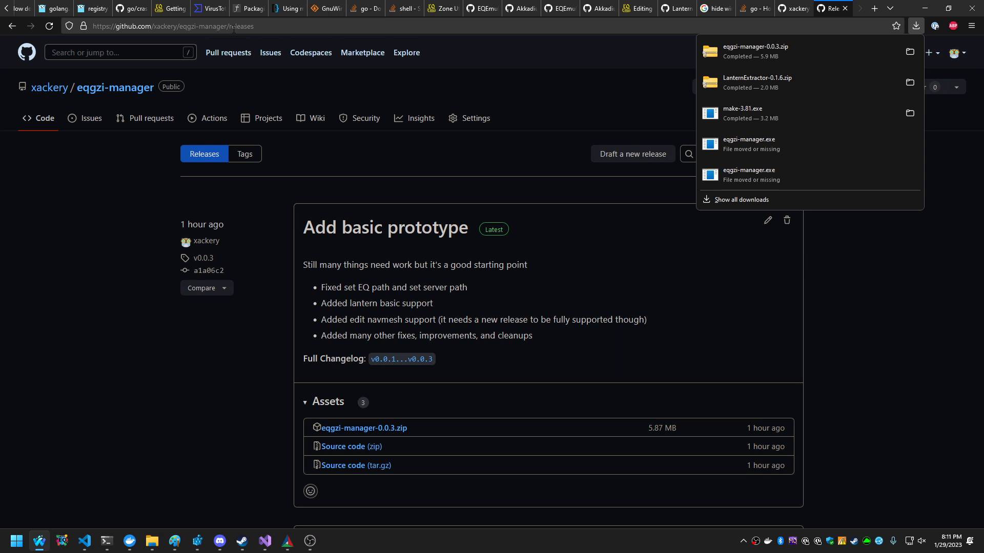
Revisit the eqgzi-manager repository's main page and return to the 0.0.3 zip in its release assets.
click(116, 89)
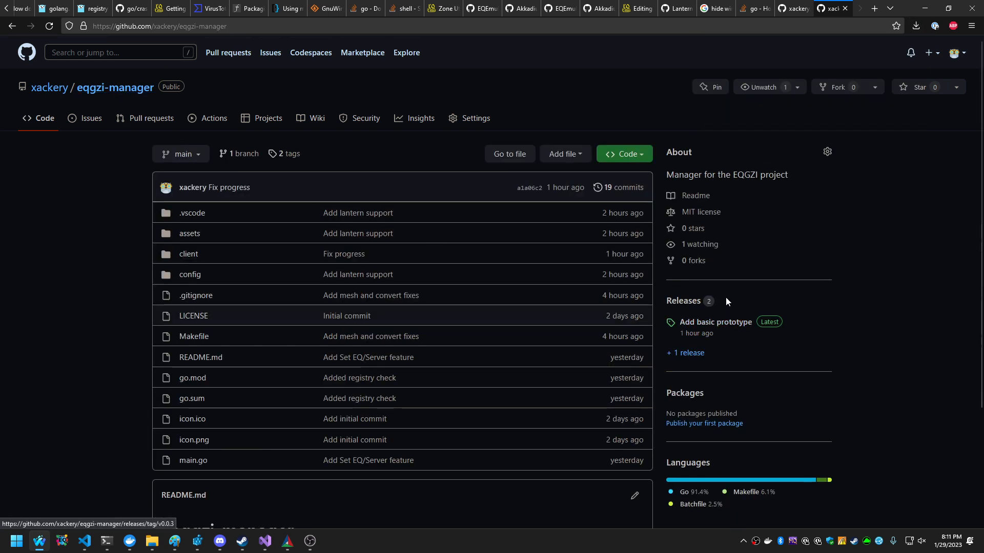
click(700, 304)
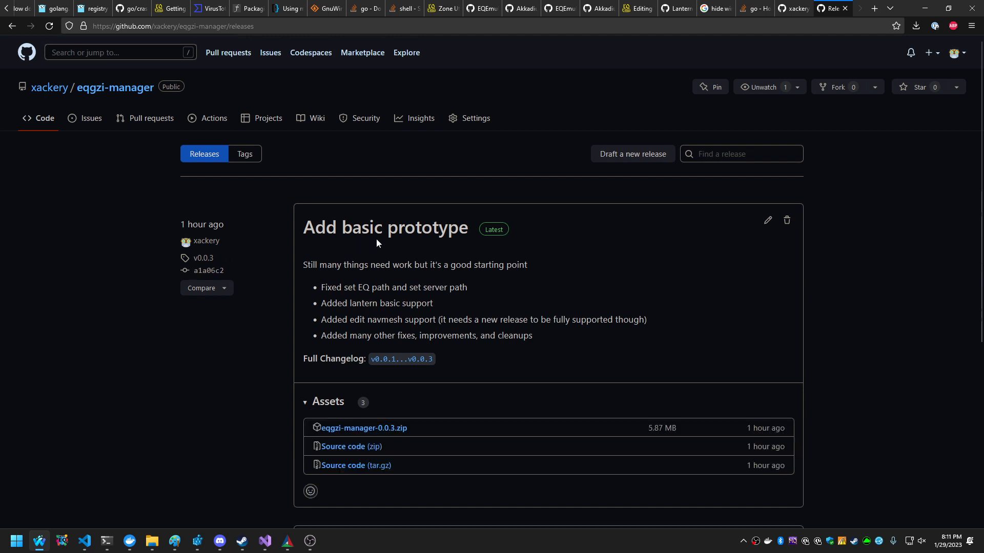
scroll(390, 308, down, 2)
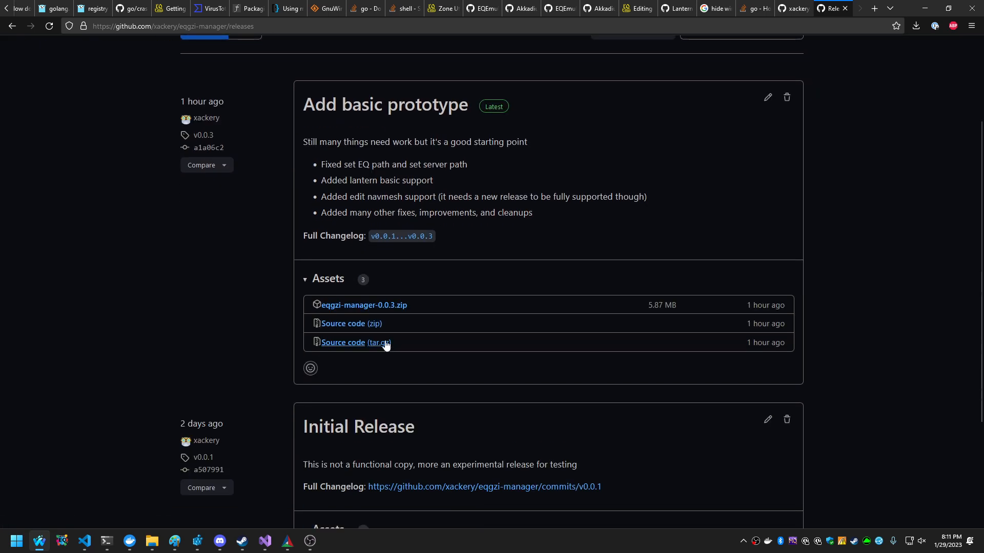
click(384, 306)
scroll(384, 307, up, 2)
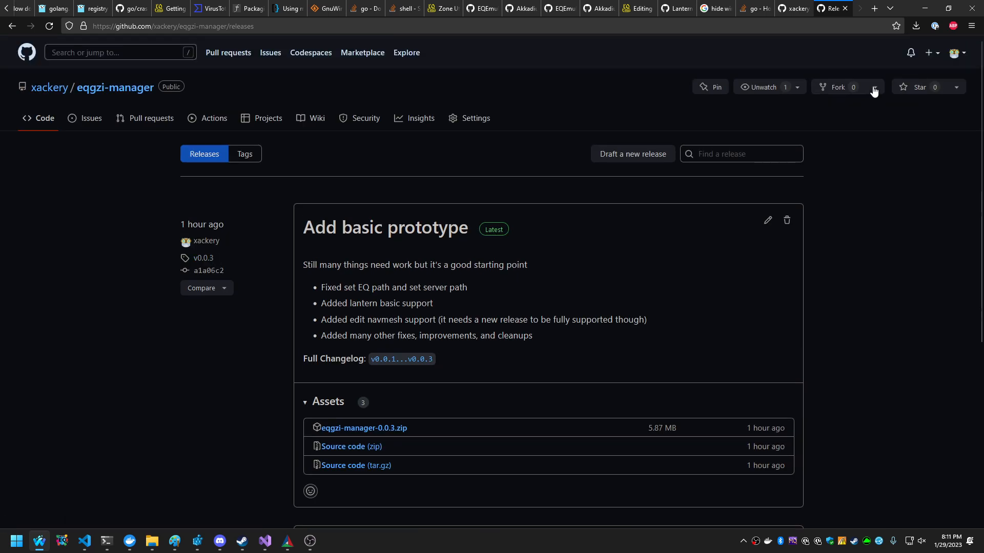
Locate the downloaded eqgzi-manager-0.0.3.zip in its folder and extract it to an eqgzi-manager-0.0.3 folder in Downloads.
click(916, 26)
click(910, 51)
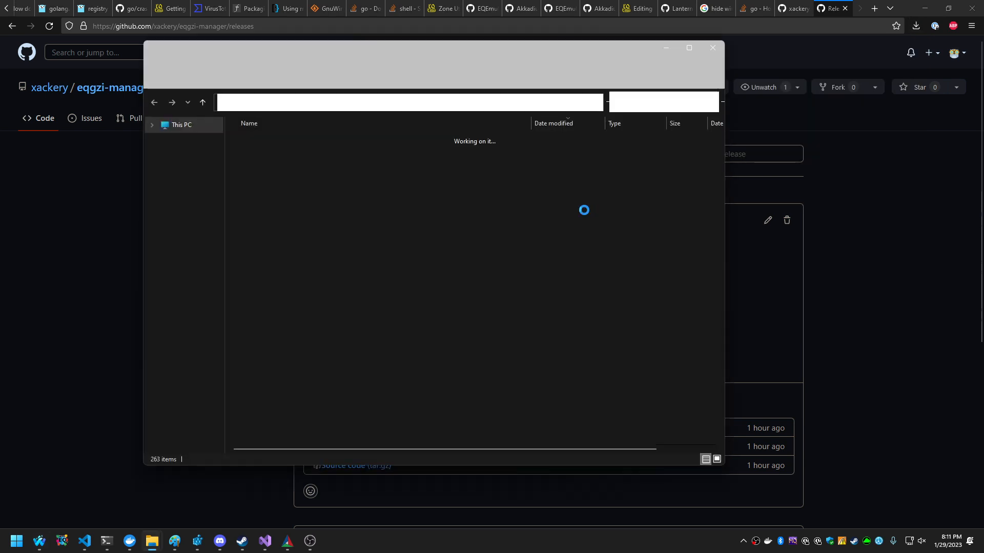
right_click(302, 142)
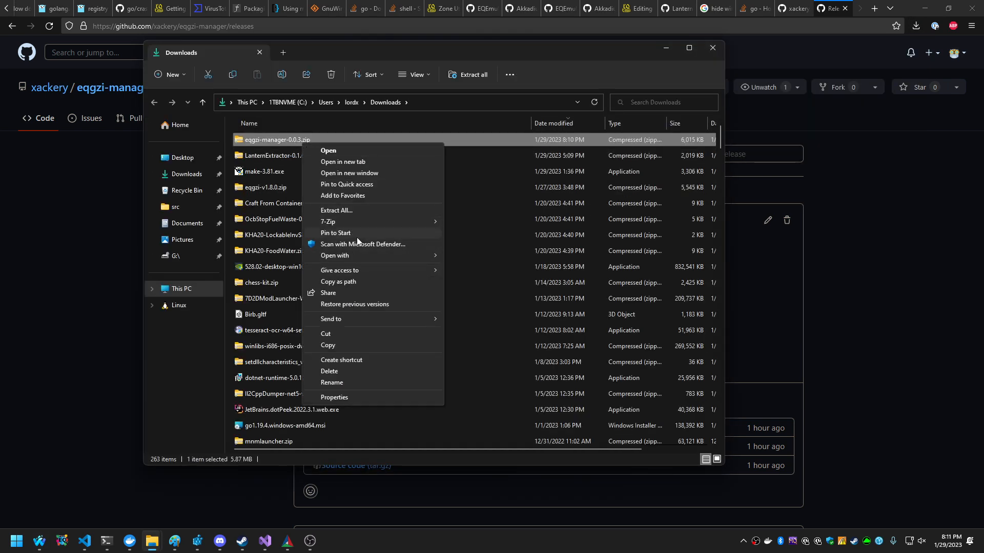
click(353, 210)
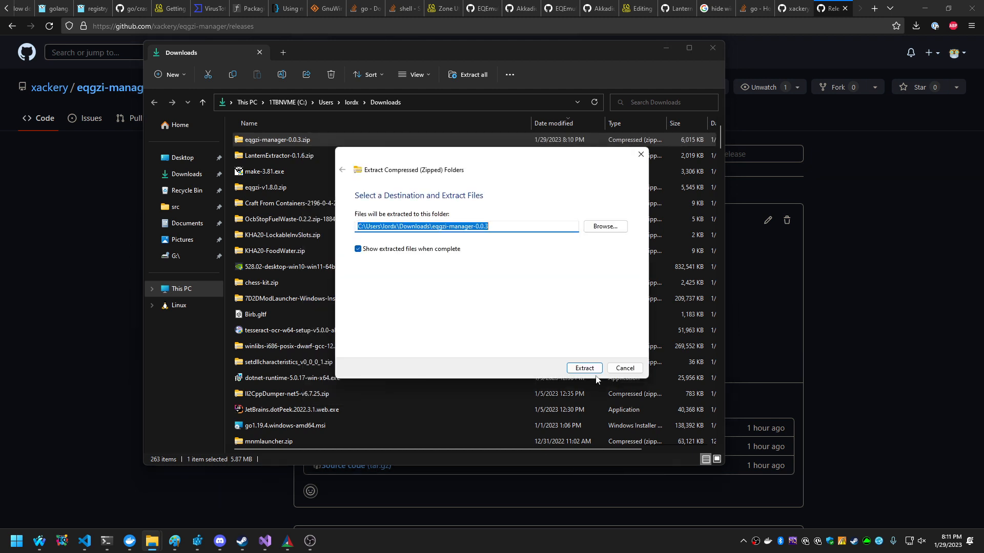
click(584, 368)
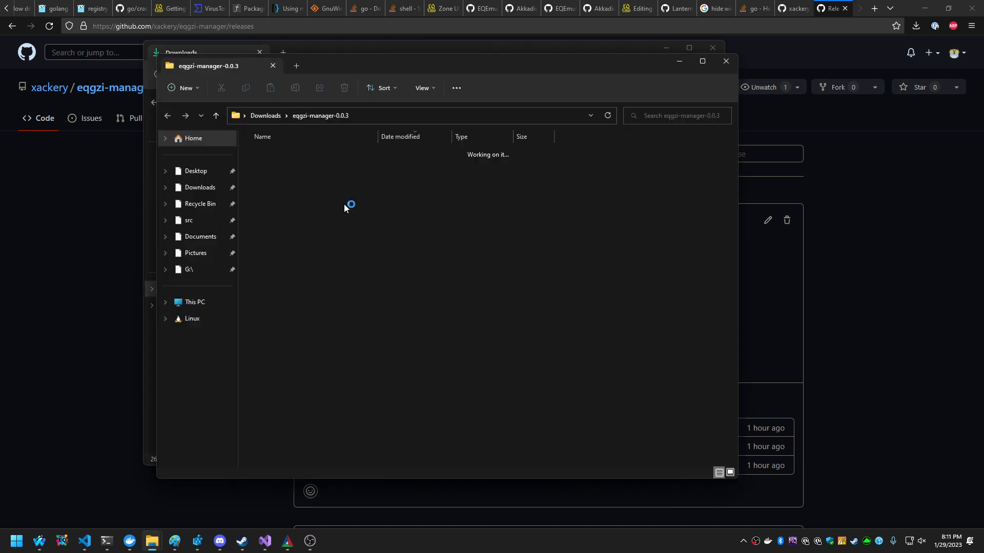
Run the extracted eqgzi-manager.exe and have it download EQGZI and Lantern.
drag(392, 75, 611, 74)
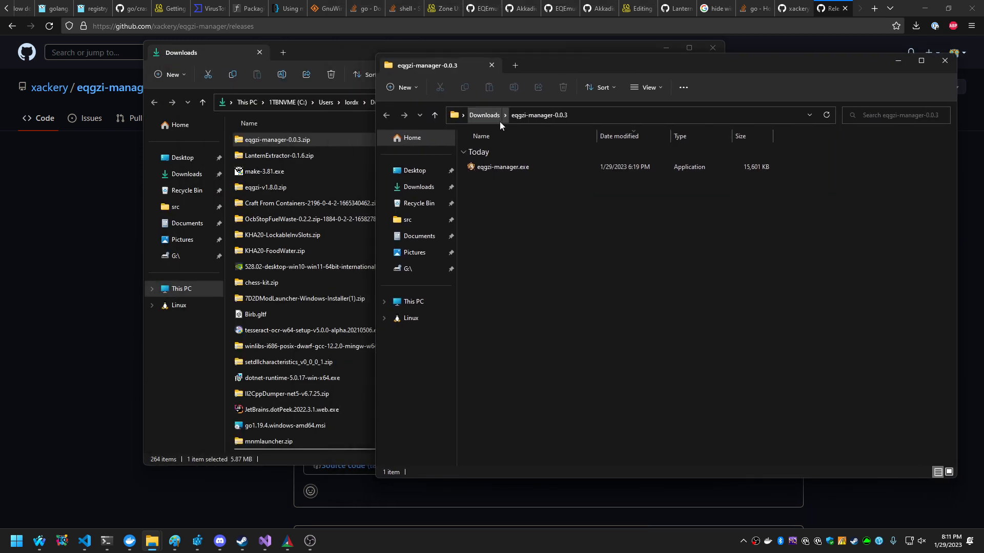
double_click(523, 166)
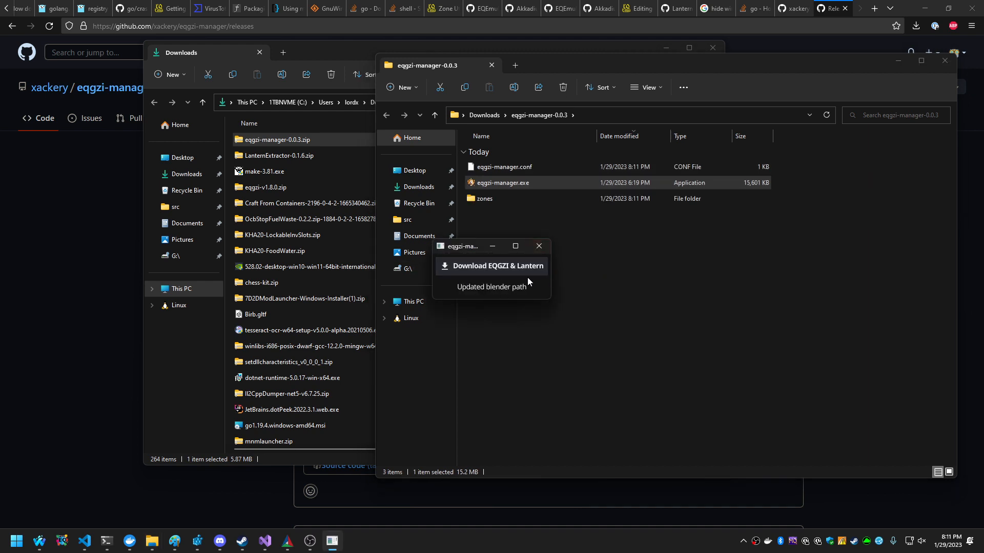
click(502, 267)
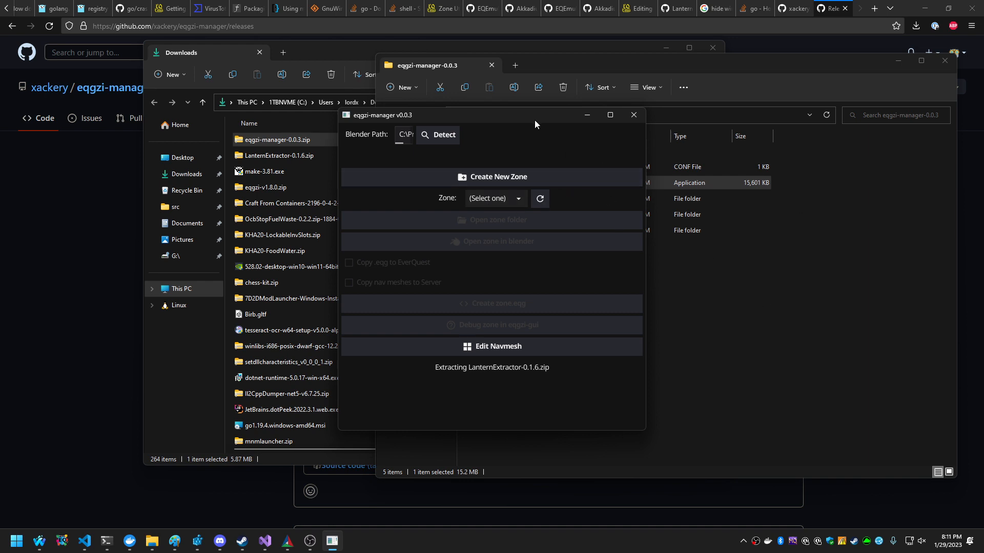
Move the manager window clear of the extracted files and inspect the full Blender path.
drag(534, 120, 310, 116)
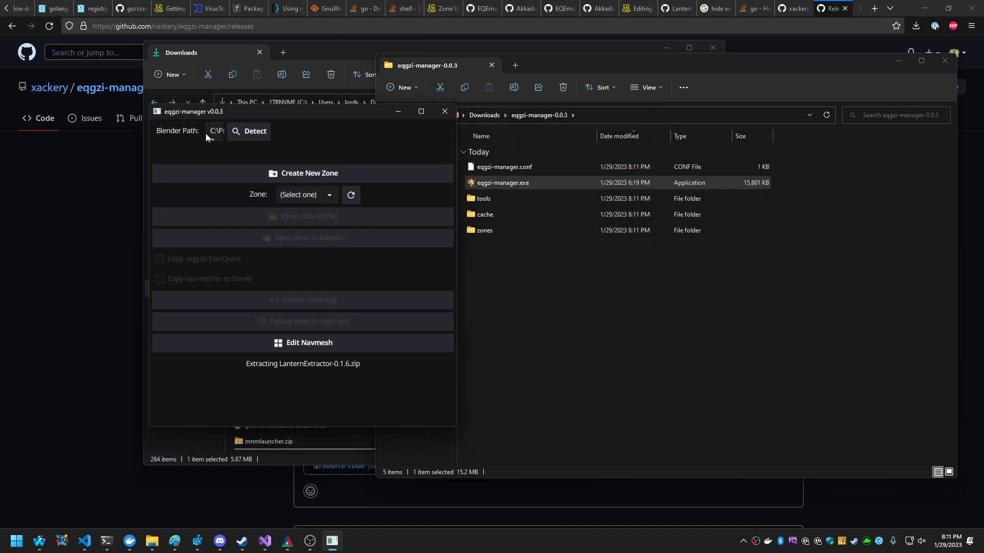
drag(209, 133, 381, 135)
drag(218, 133, 135, 123)
drag(218, 129, 430, 138)
drag(221, 131, 156, 131)
click(220, 132)
Create a new zone named soldungb.
click(307, 174)
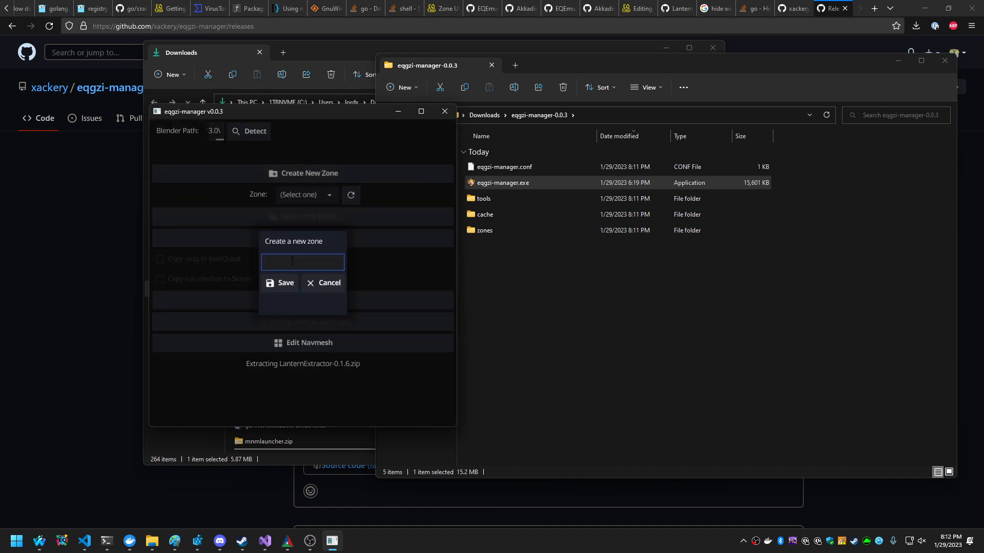
text(soldungb)
click(281, 286)
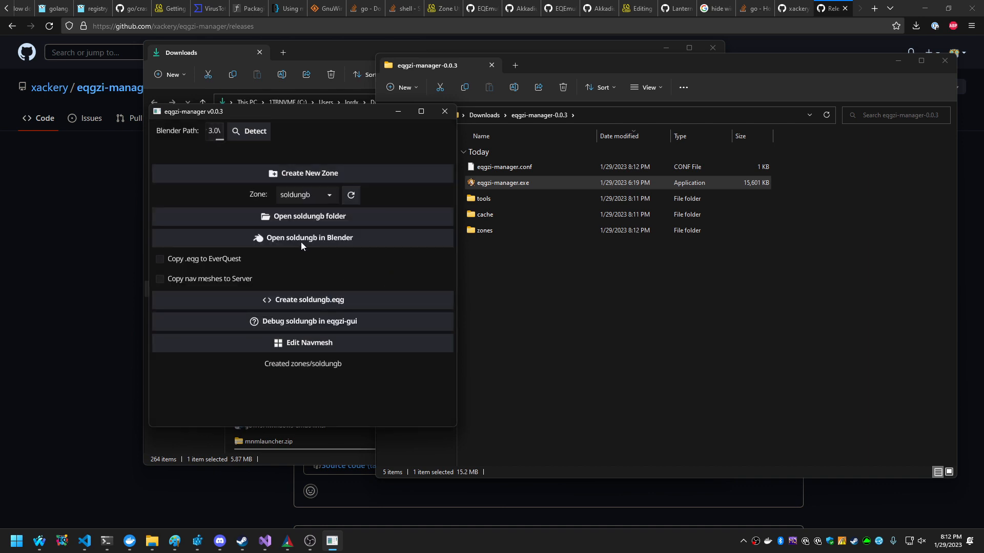
Open the soldungb zone folder to examine its generated files, and close it along with the eqgzi-manager-0.0.3 folder.
click(301, 217)
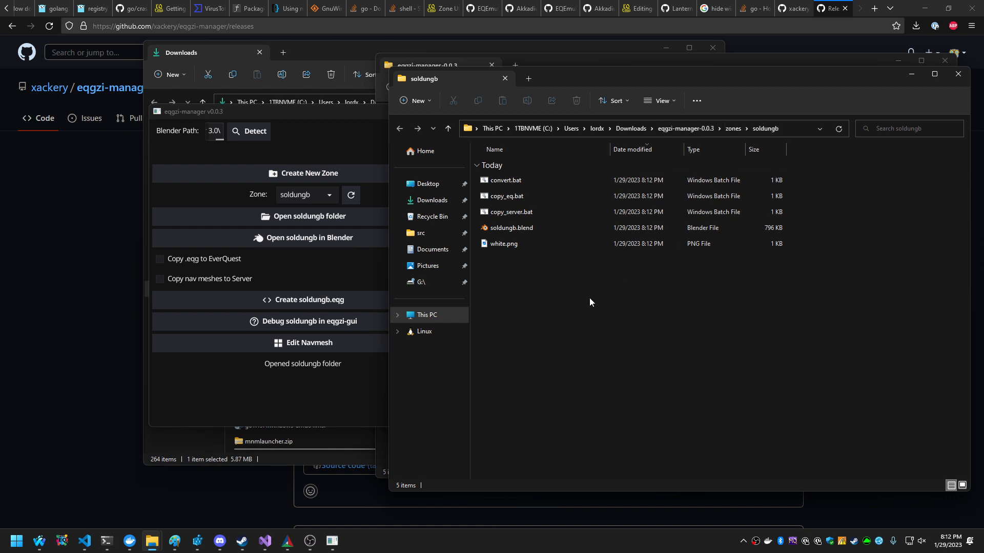
drag(593, 302, 514, 185)
click(543, 269)
click(953, 77)
click(946, 64)
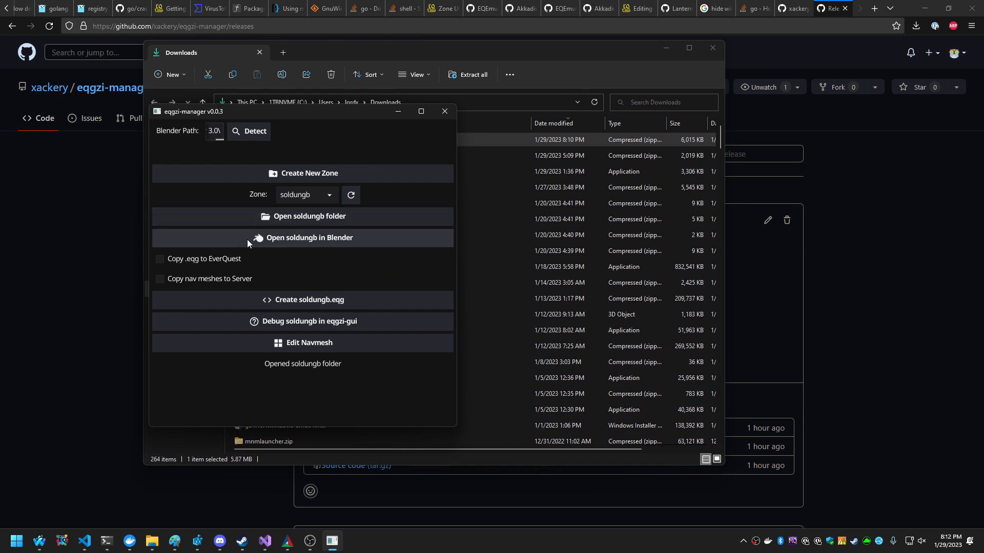
Open soldungb in Blender, view the default cube in material preview shading, and close Blender.
click(316, 240)
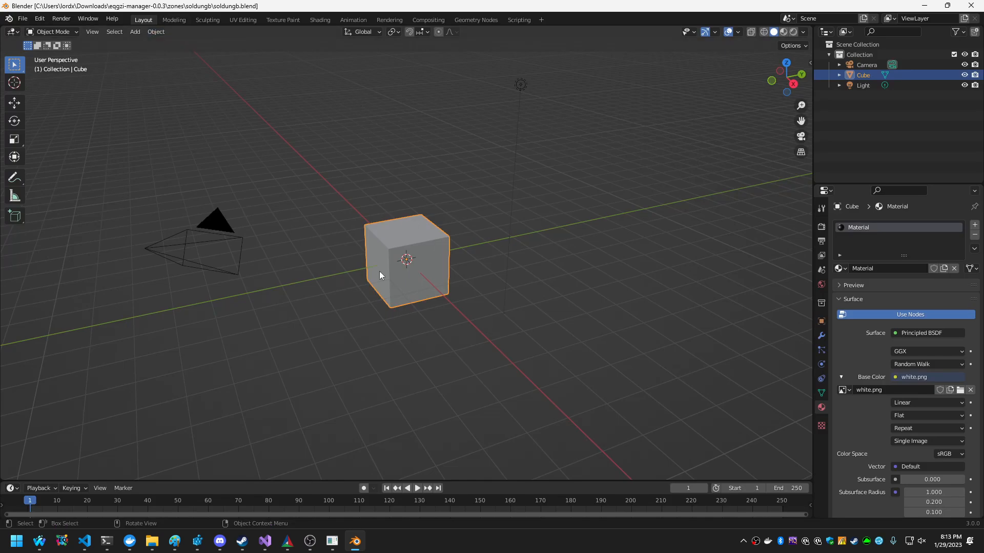
click(784, 32)
scroll(459, 244, up, 4)
mouse_move(459, 245)
middle_down()
mouse_move(530, 250)
mouse_move(507, 236)
mouse_move(415, 227)
mouse_move(283, 234)
mouse_move(496, 237)
mouse_move(463, 233)
middle_up()
scroll(495, 240, down, 2)
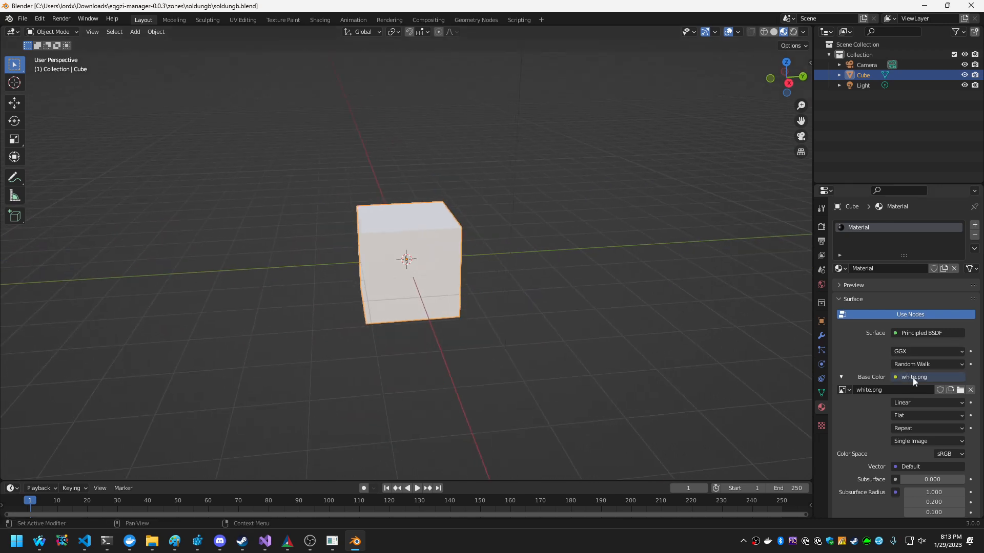
click(970, 5)
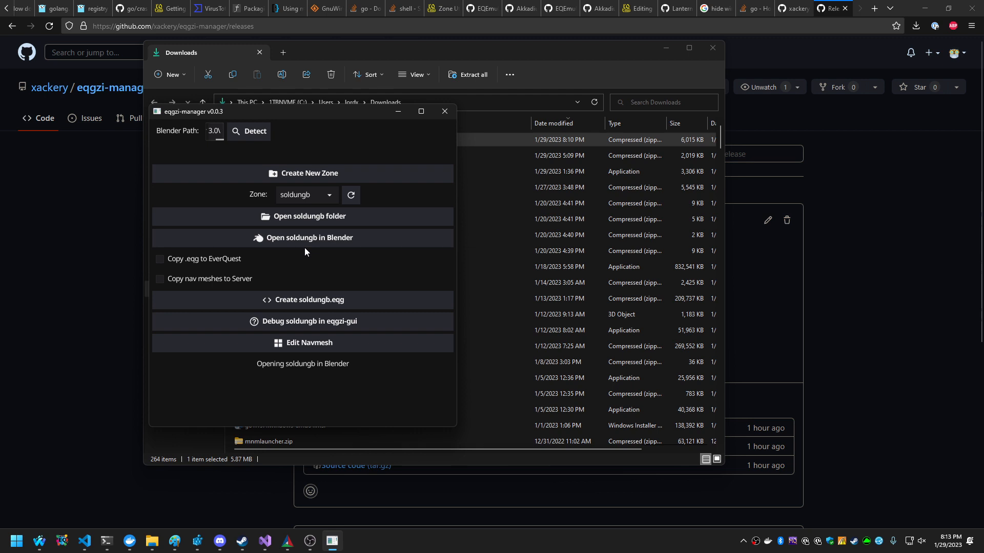
Create soldungb.eqg and check the zone folder's cache and out subfolders for the generated files.
click(313, 305)
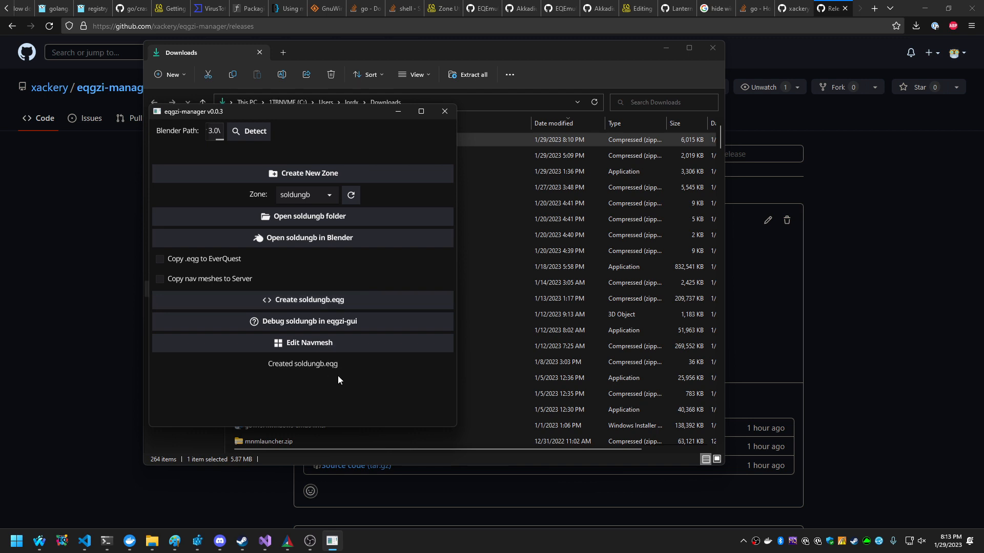
click(333, 224)
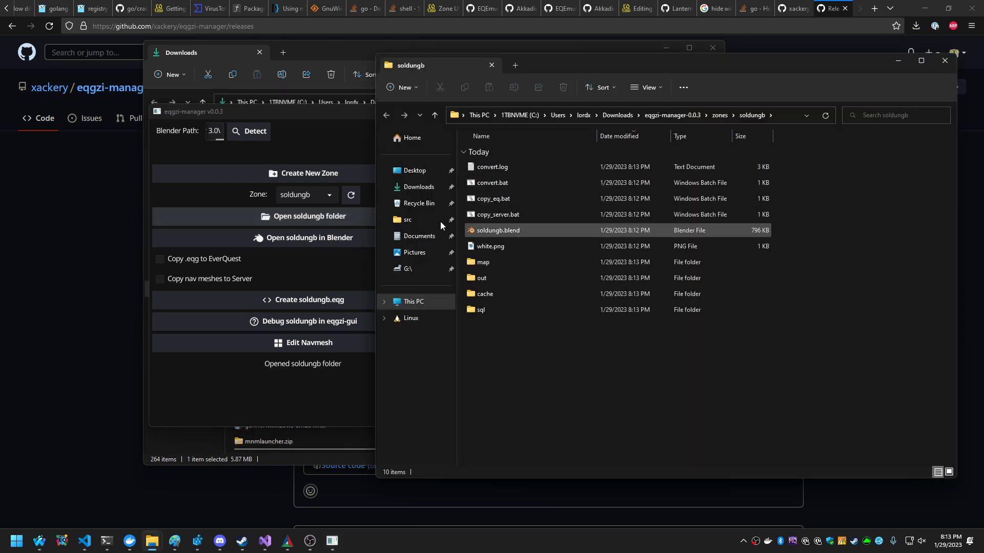
double_click(502, 293)
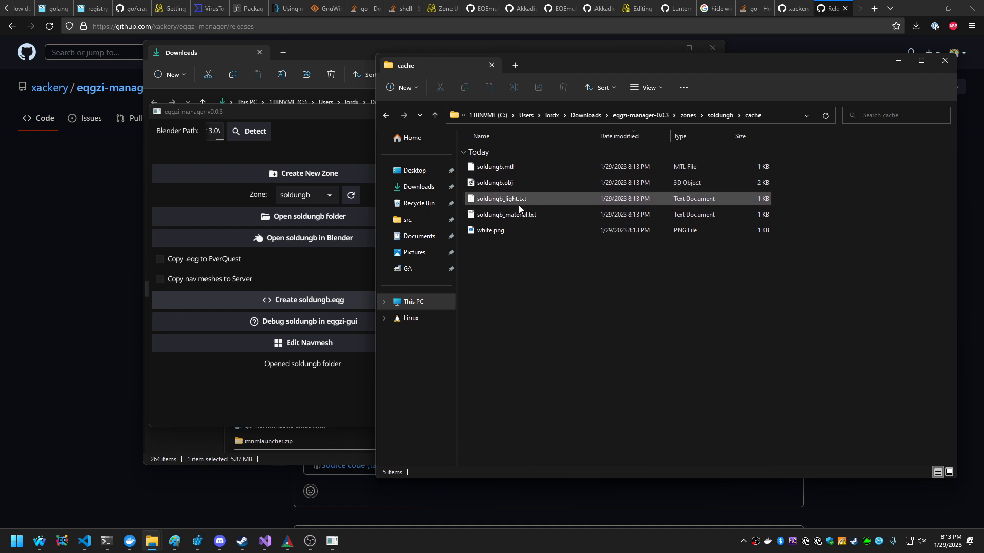
click(730, 116)
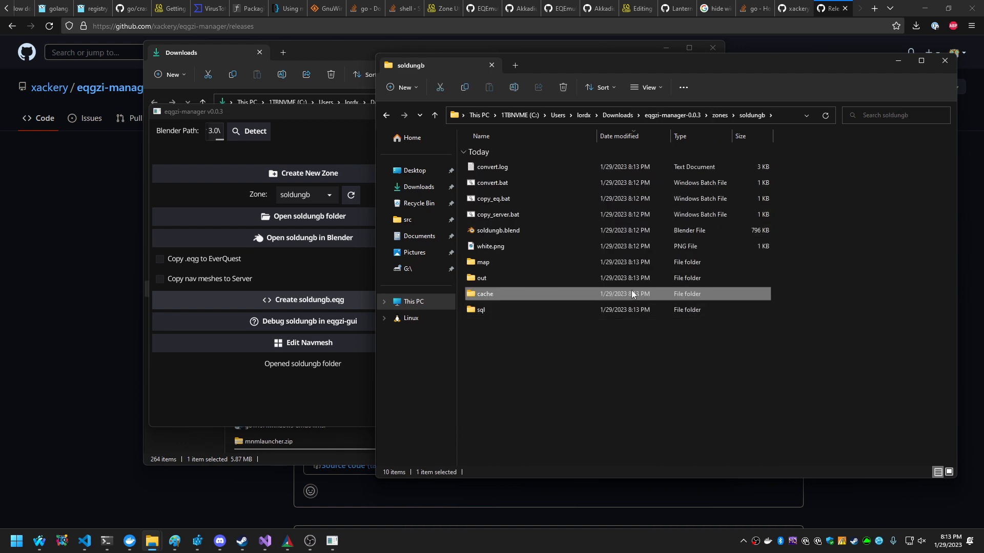
double_click(512, 281)
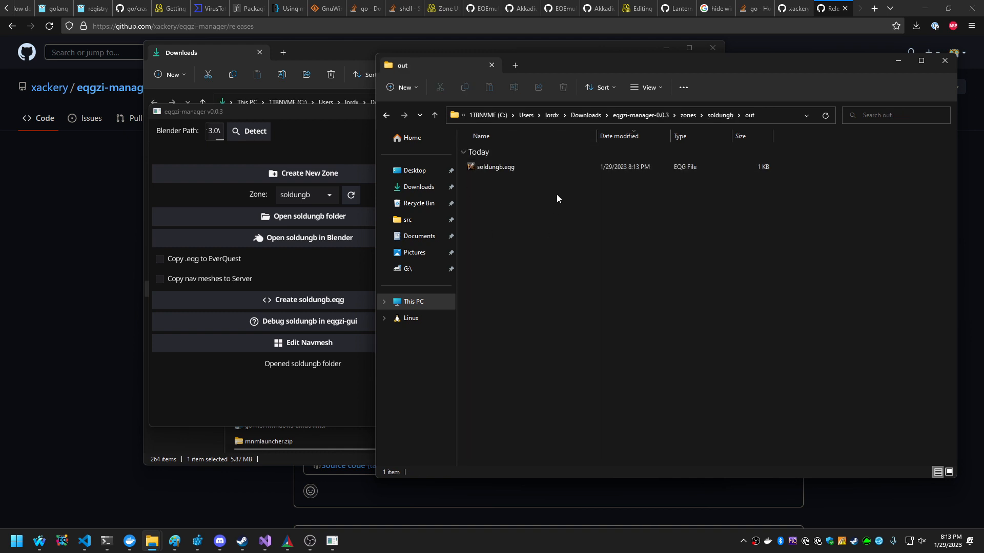
click(720, 114)
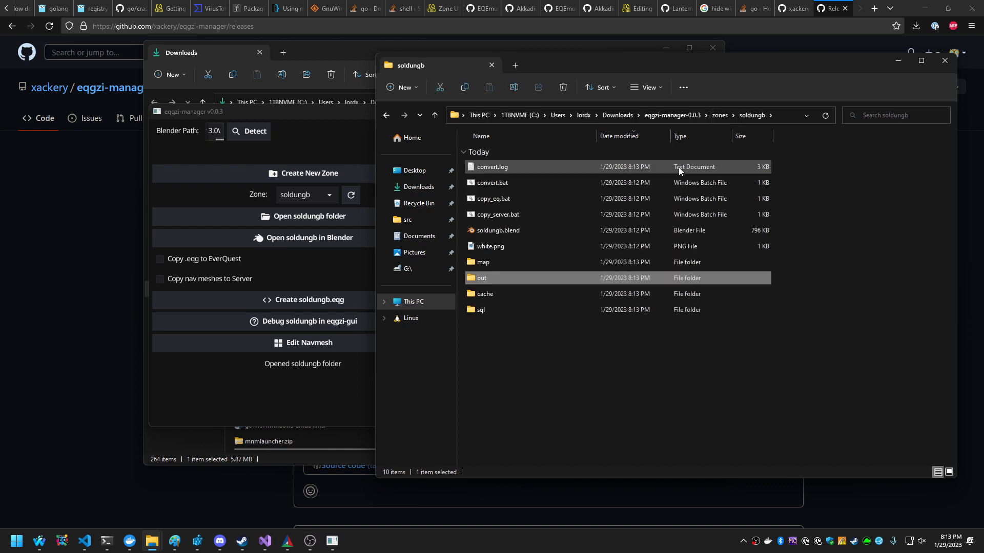
Debug soldungb in eqgzi-gui and examine the zone's material, including its e_TextureDiffuse0 property.
click(229, 411)
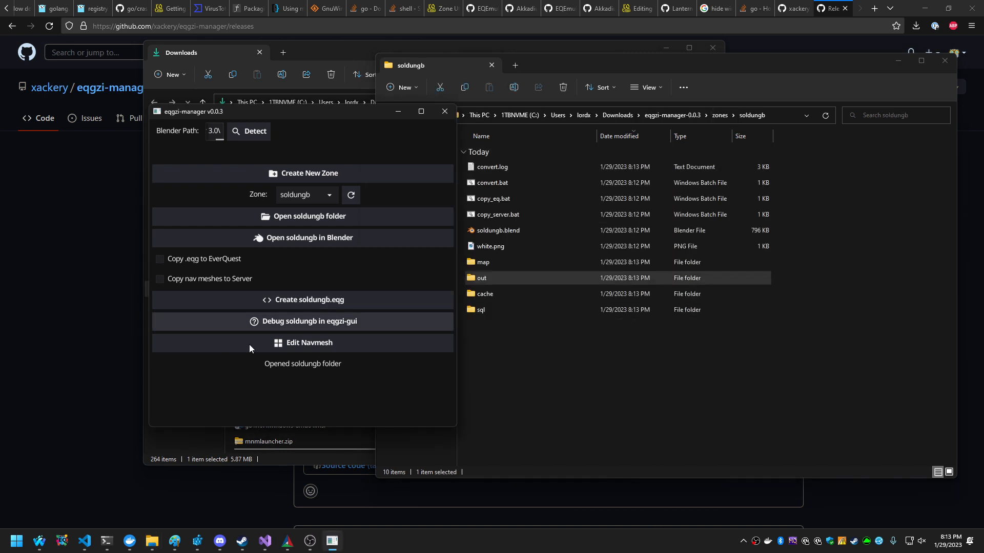
click(295, 328)
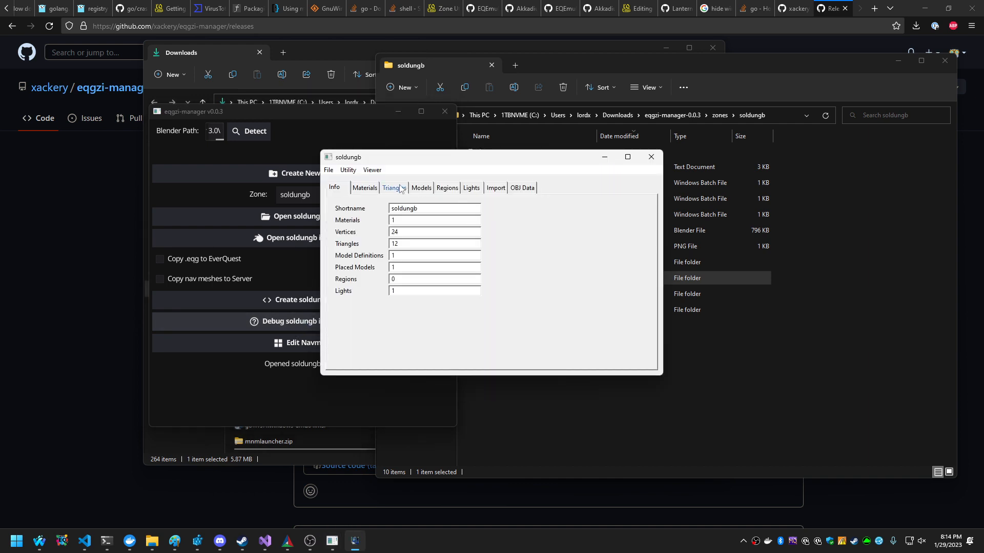
click(365, 188)
click(334, 188)
click(365, 187)
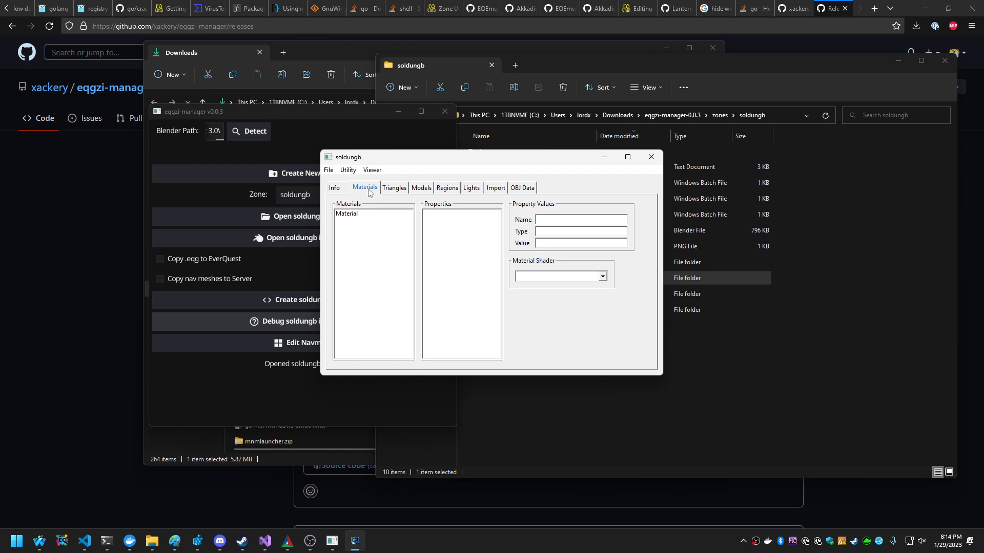
click(365, 218)
click(457, 214)
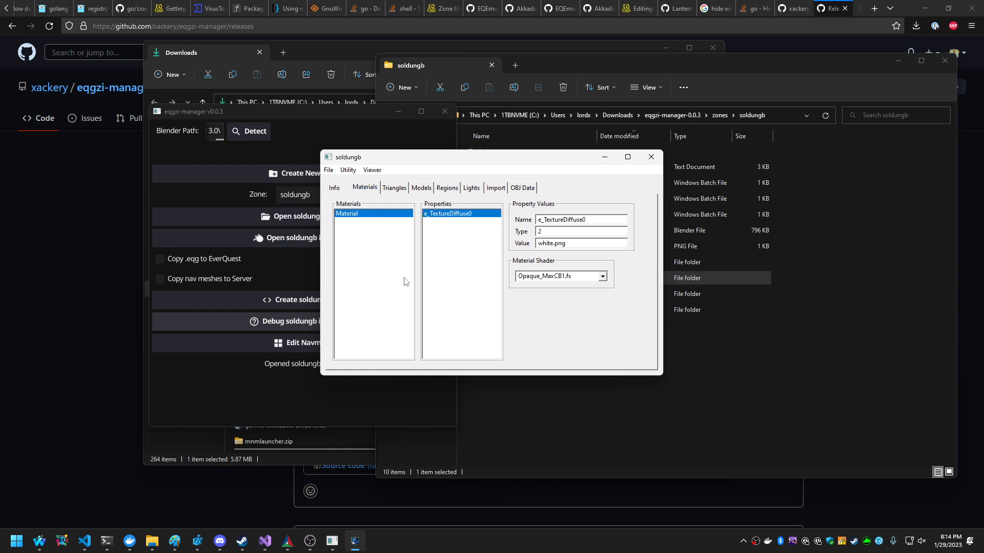
Examine the vertices, material and flags of several triangles in the soldungb zone.
click(394, 188)
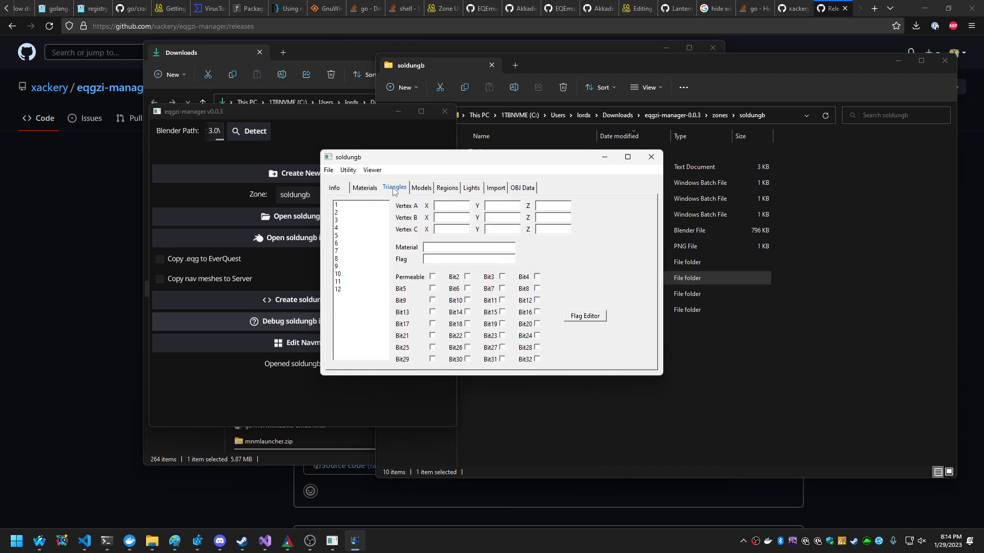
click(355, 207)
click(353, 228)
click(359, 258)
click(363, 282)
click(368, 212)
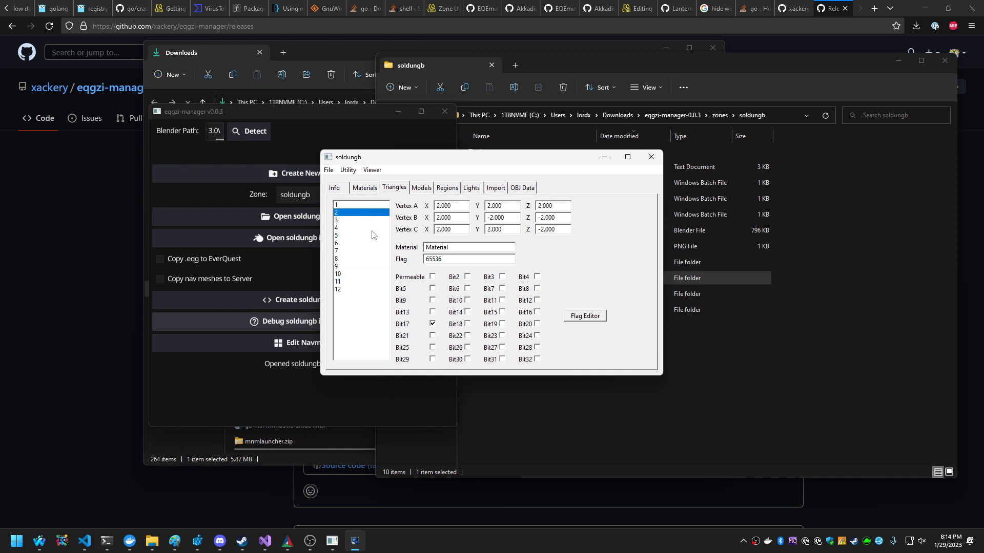
Examine the placement data of the soldungb model under the soldungb.ter definition.
click(429, 189)
click(379, 215)
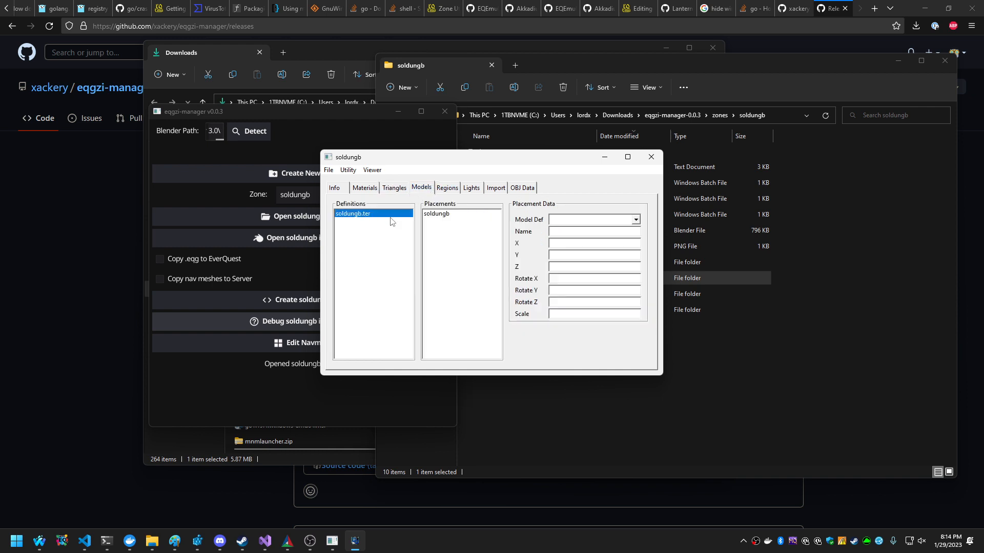
click(442, 215)
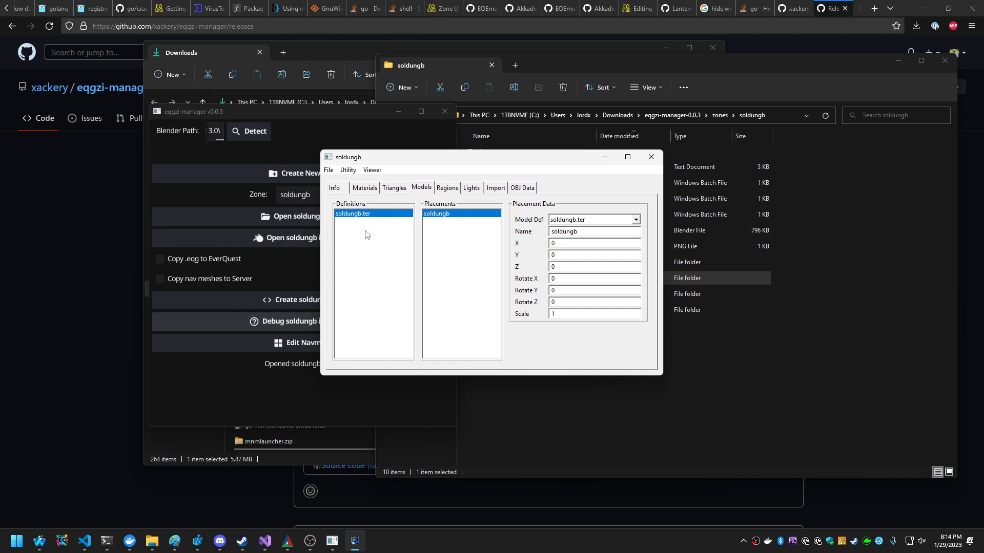
Examine the soldungb zone's regions, lights, import settings, the flags of the Cube's Material in the OBJ data, and the general zone info.
click(447, 189)
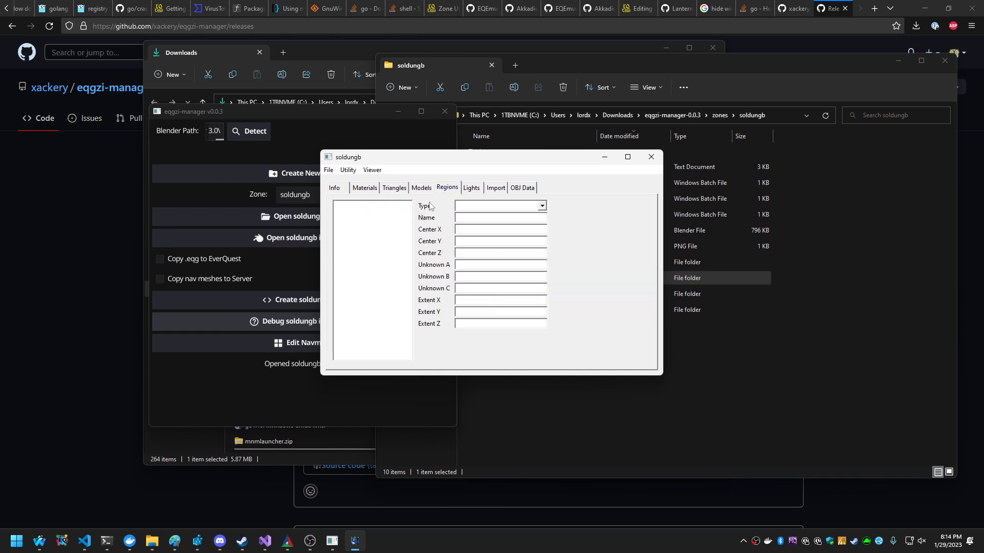
click(471, 188)
click(498, 189)
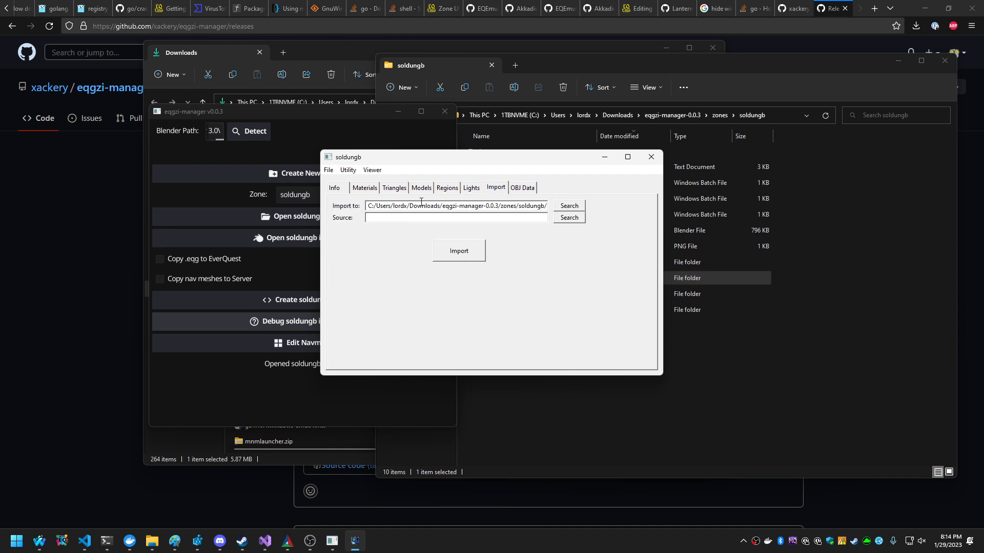
click(522, 187)
click(350, 204)
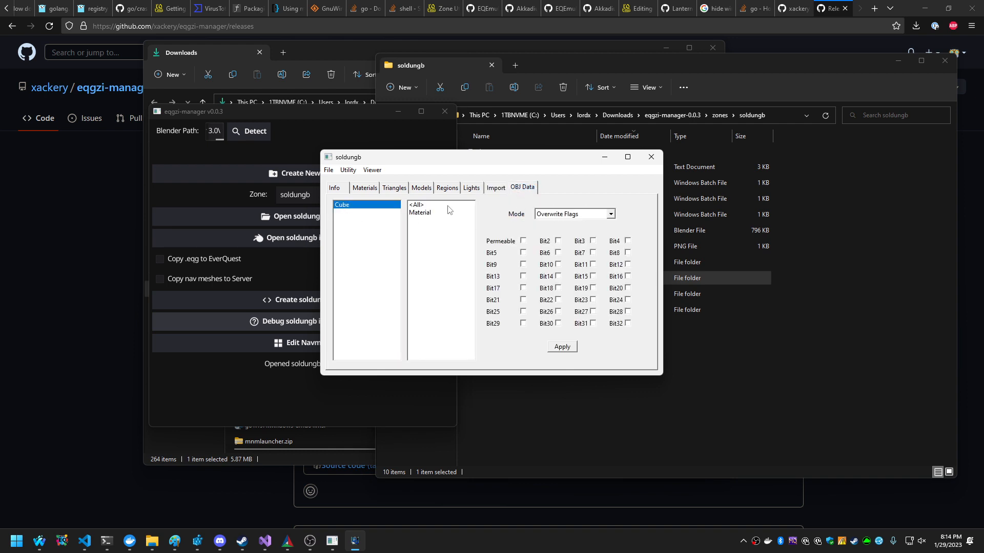
click(450, 205)
click(429, 214)
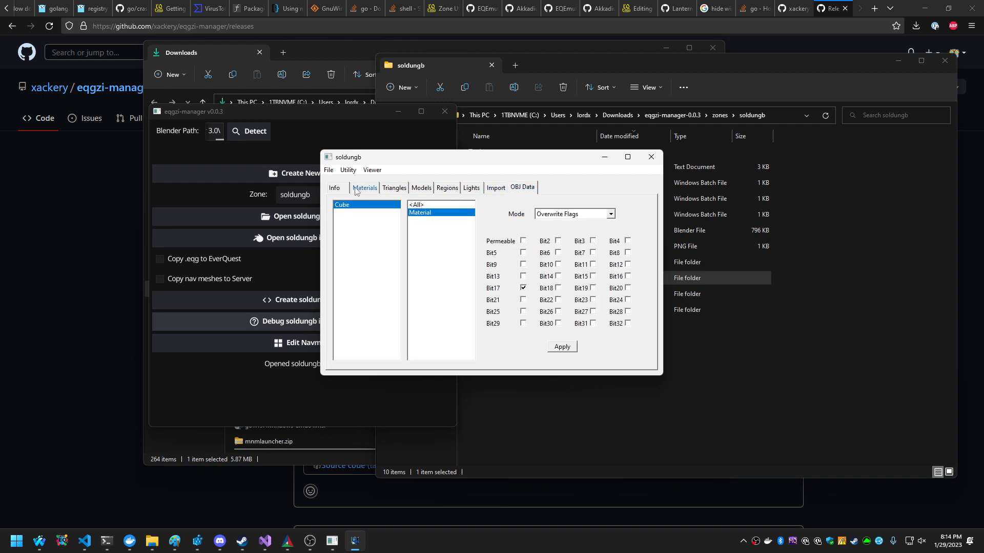
click(334, 187)
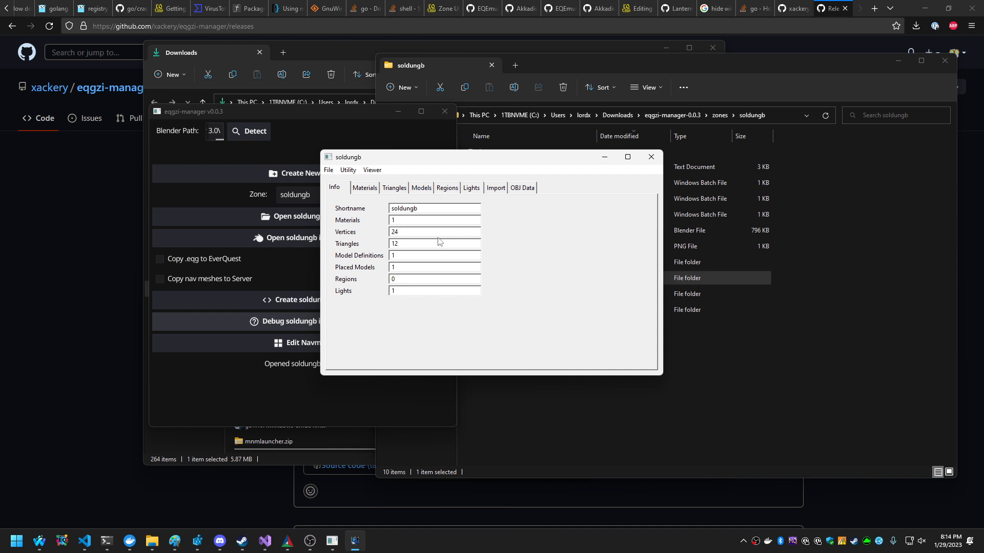
Preview the soldungb zone's cube in the EQG Zone Viewer, zooming in and out, and close the viewer.
click(372, 170)
click(394, 182)
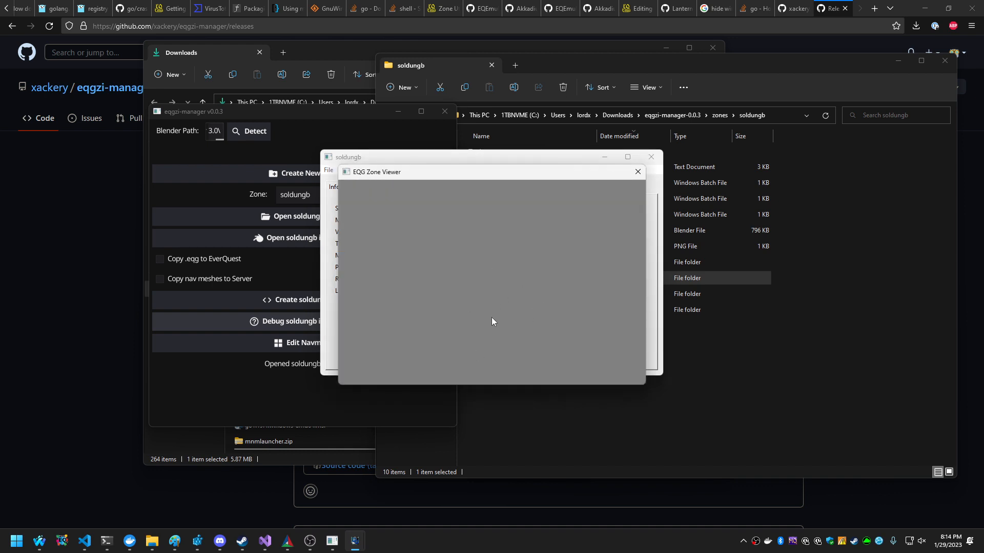
scroll(495, 296, up, 5)
scroll(510, 297, down, 4)
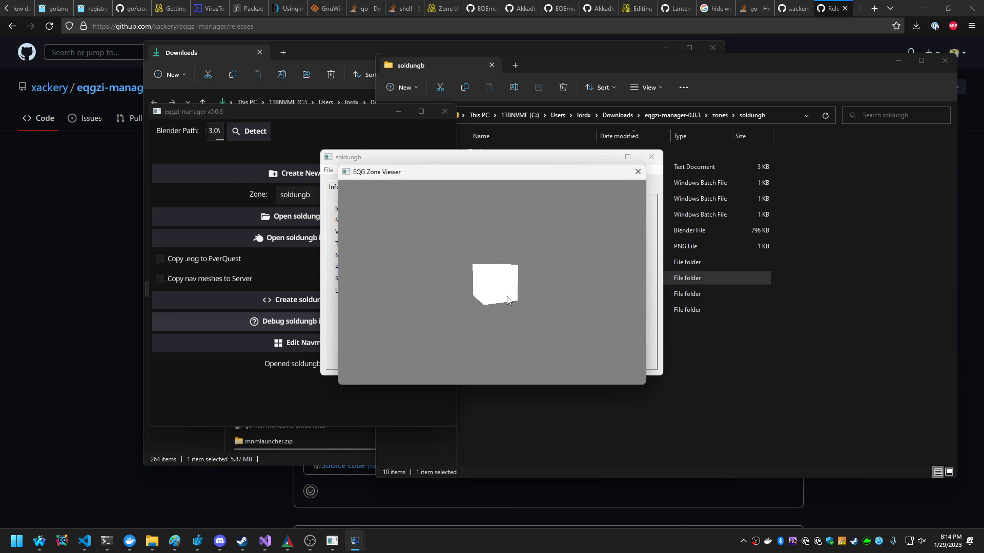
scroll(472, 300, up, 4)
scroll(592, 251, down, 5)
click(638, 171)
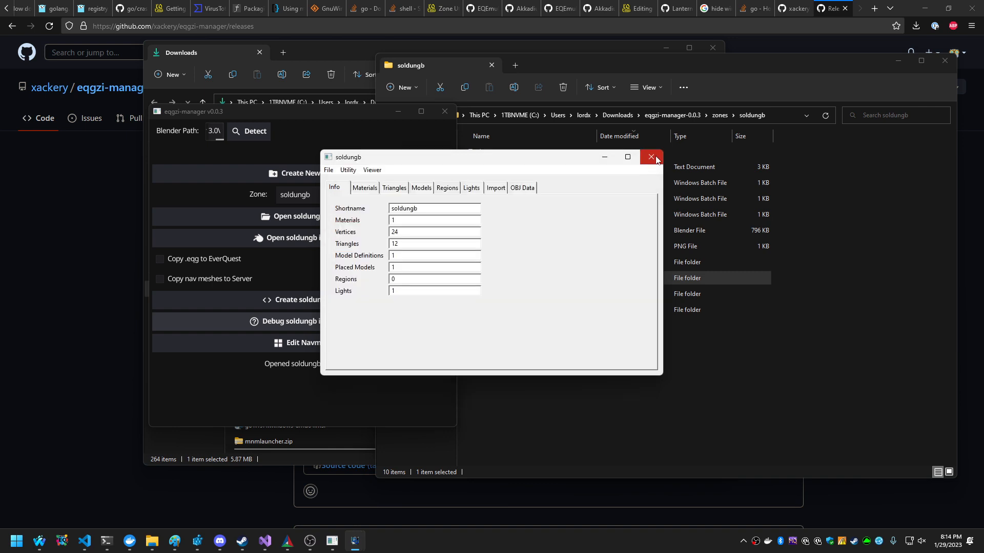
Close the soldungb debug window and locate soldungb.eqg in the zone's out folder.
click(651, 157)
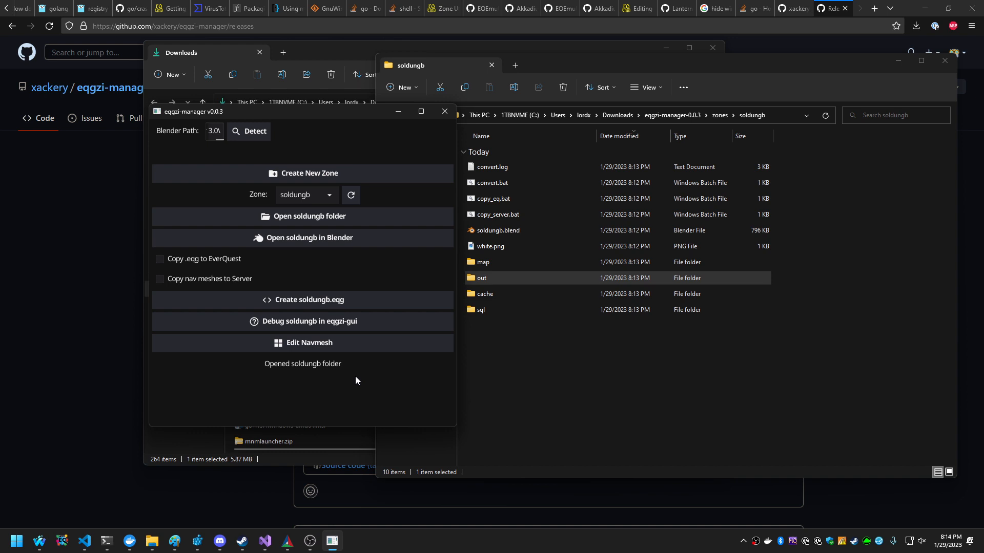
double_click(502, 276)
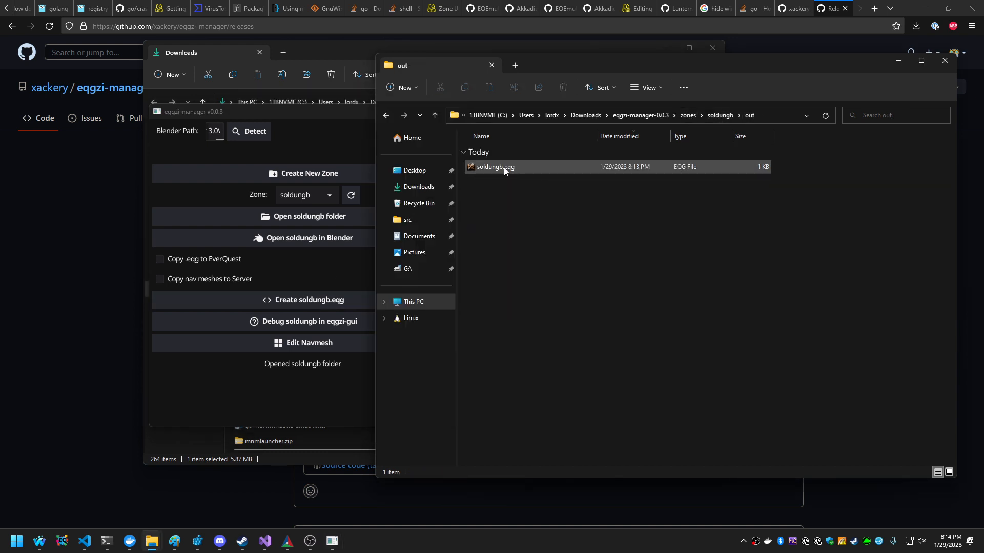
click(503, 168)
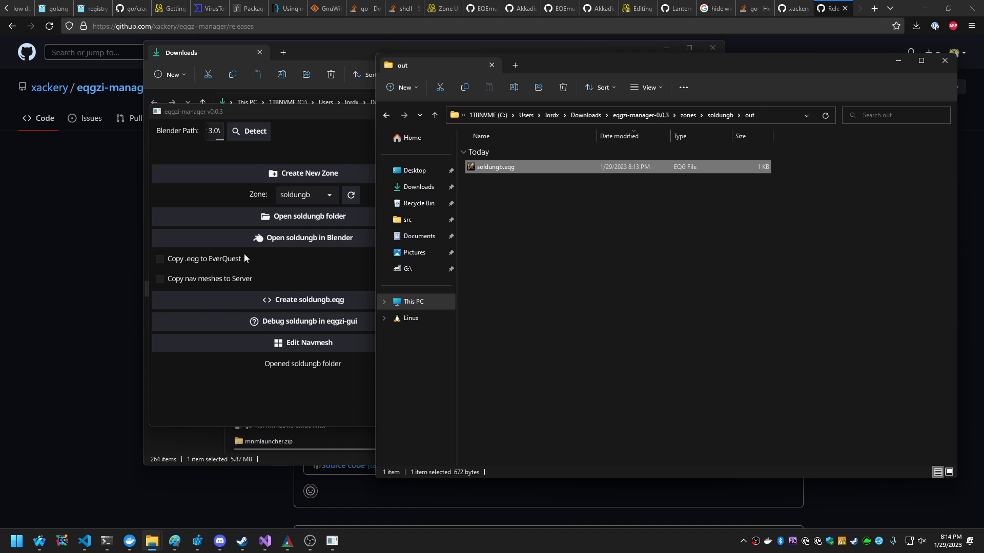
Enable copying the .eqg to EverQuest with the EQ path c:\games\eq\everquestparty\ and create soldungb.eqg again.
click(185, 259)
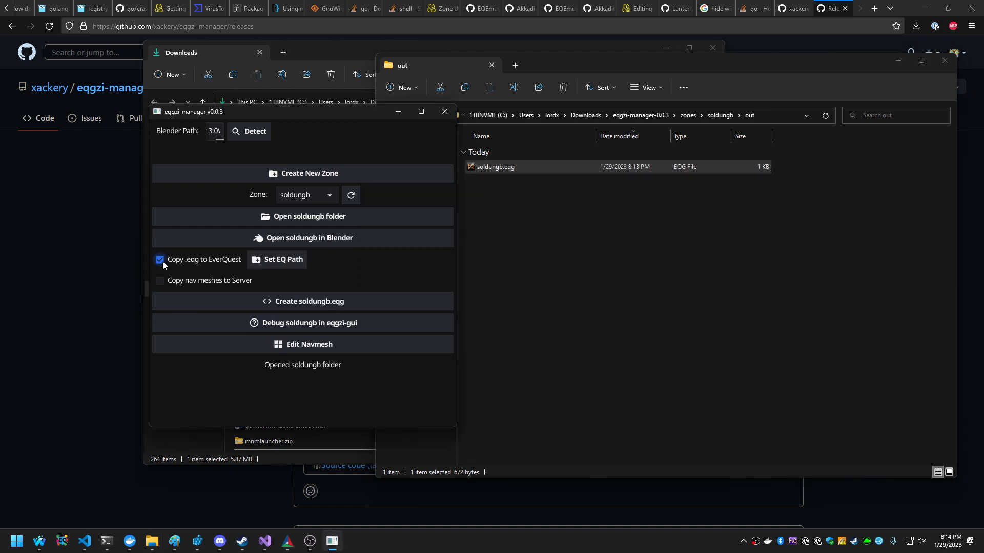
click(281, 261)
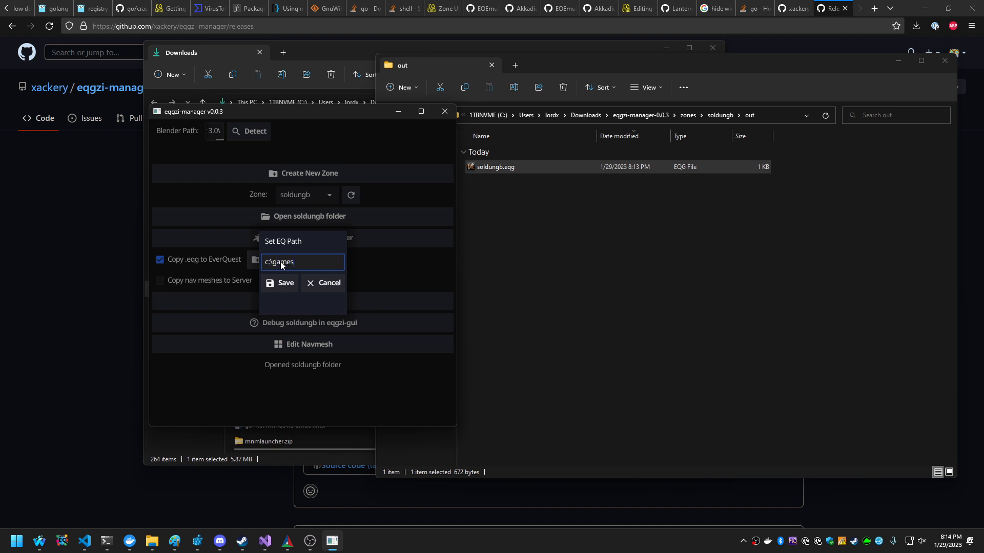
text(c:\games\eq\)
text(everquestpart)
text(y\)
click(285, 282)
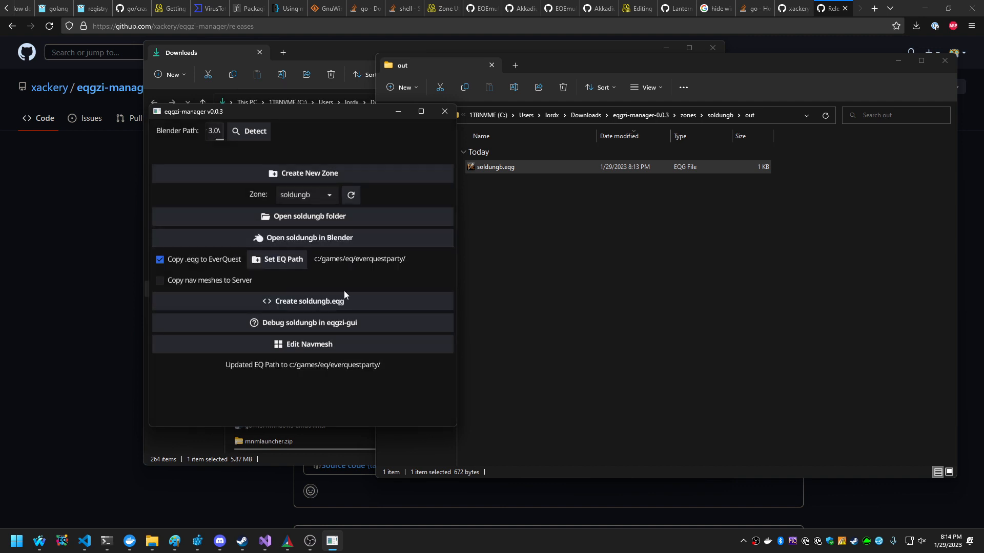
click(308, 306)
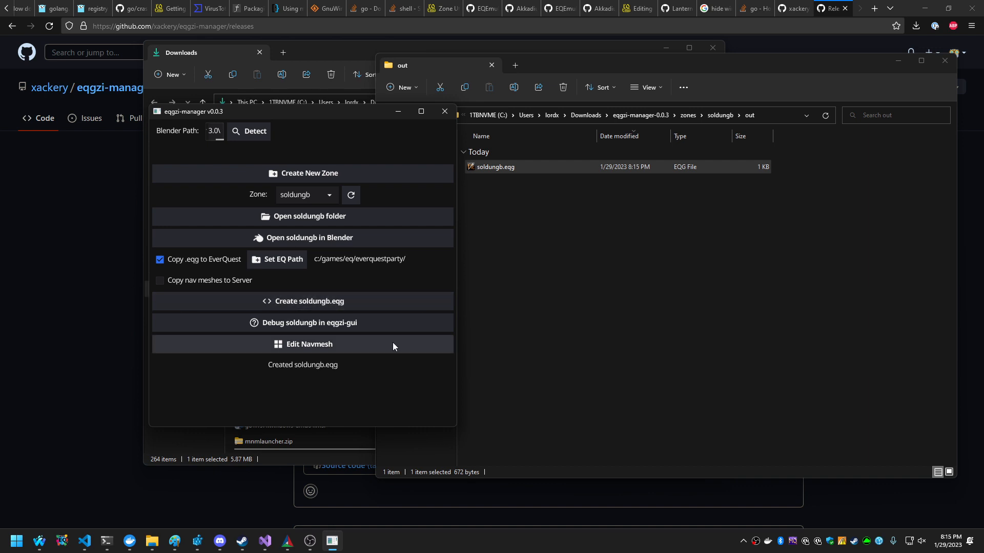
Go to the c:\games\eq\everquestparty folder and locate the copied soldungb.eqg.
click(680, 191)
click(784, 122)
text(c:\)
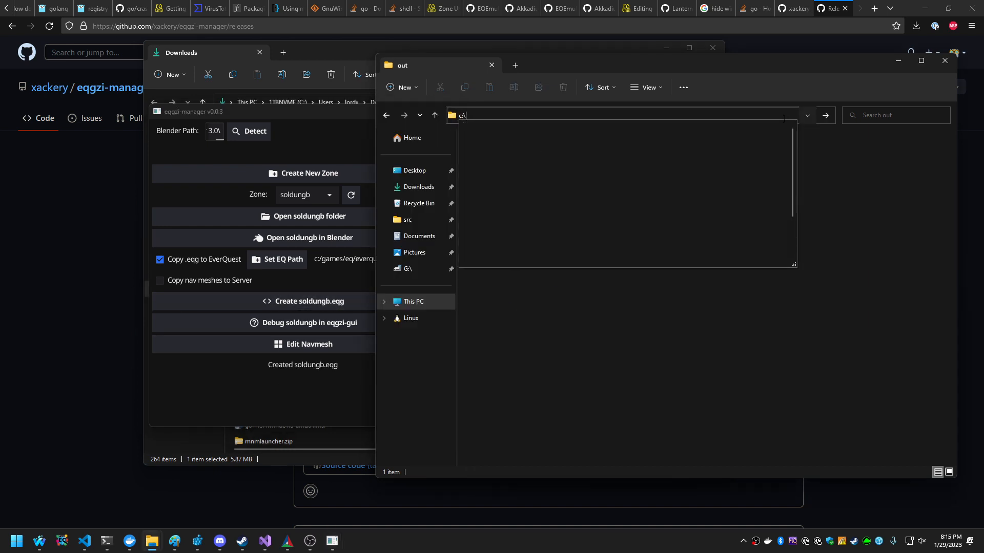
text(games\eq\ev)
key(Down)
key(Return)
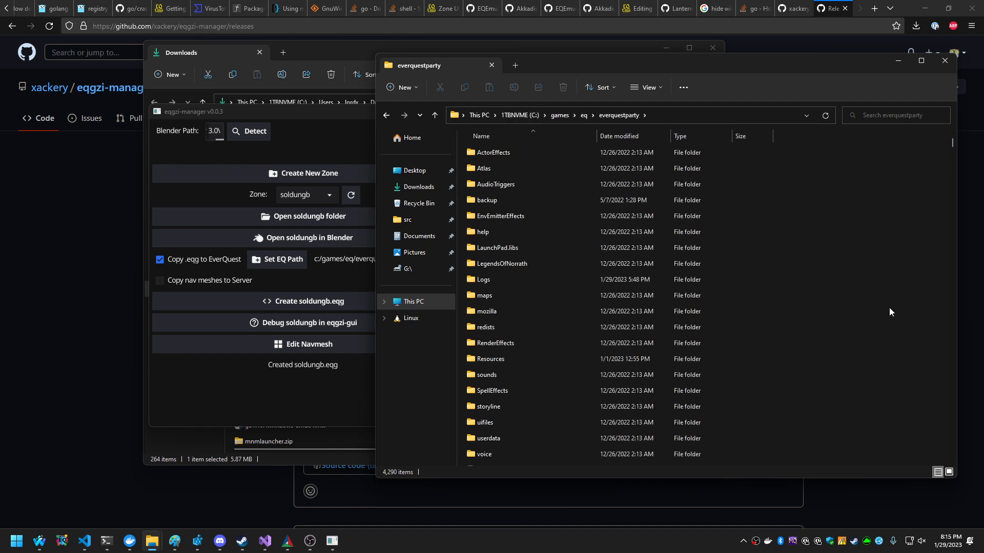
text(soldungb)
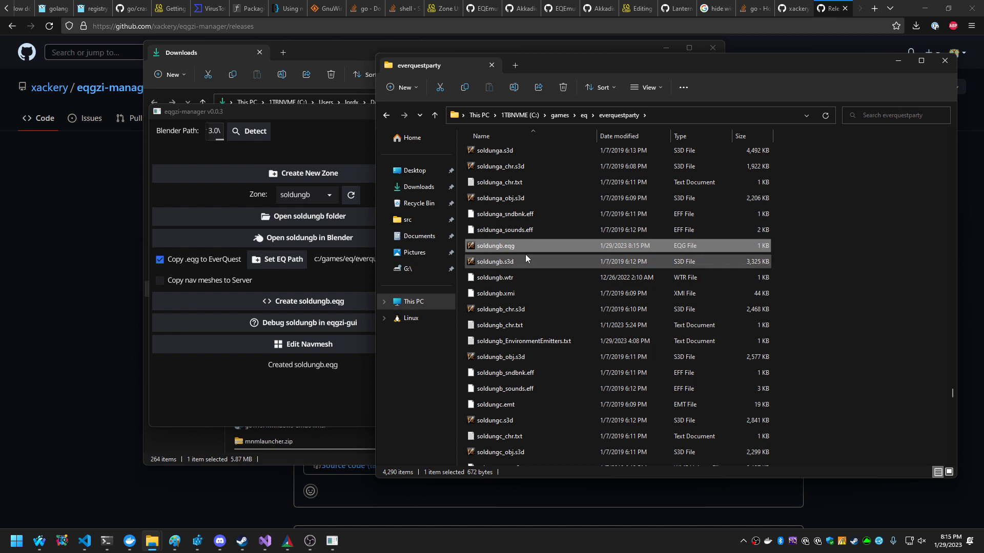
click(874, 290)
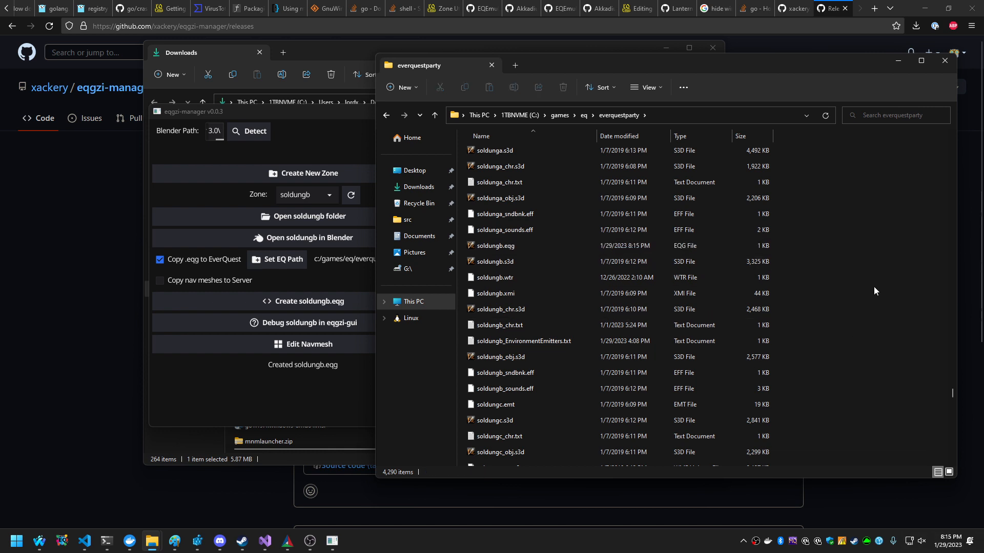
Launch the EverQuest client through the eqp AutoLogin profile of MacroQuest.
right_click(762, 547)
click(854, 423)
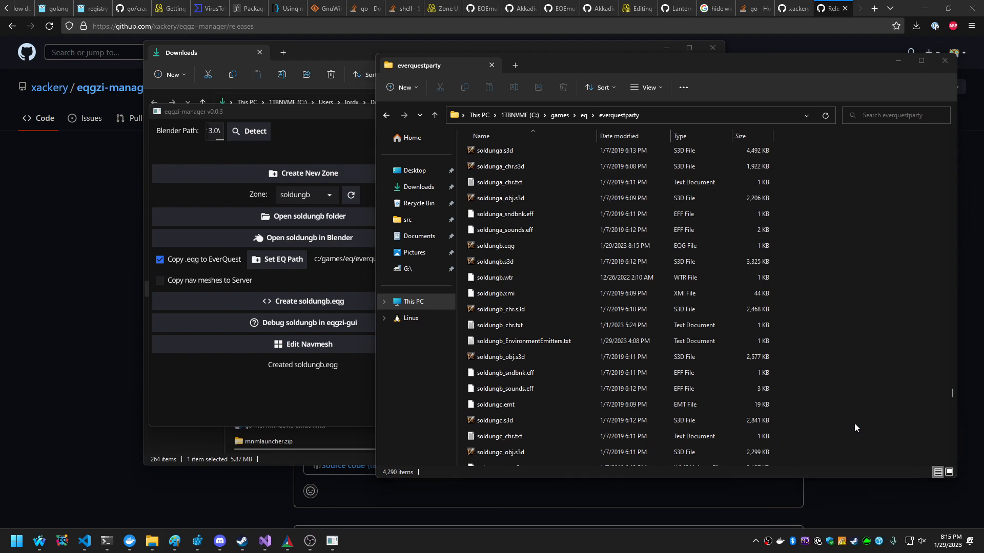
middle_click(830, 31)
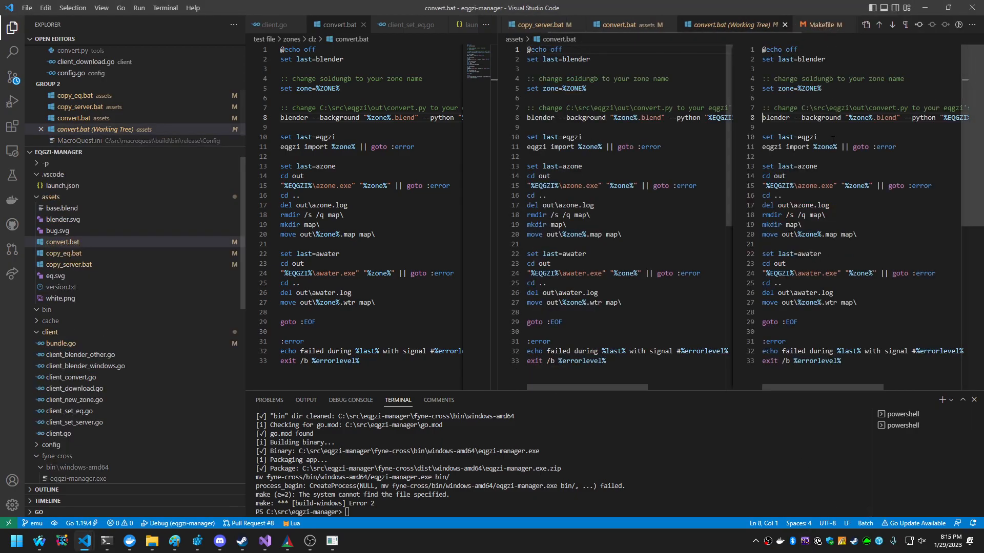
right_click(808, 543)
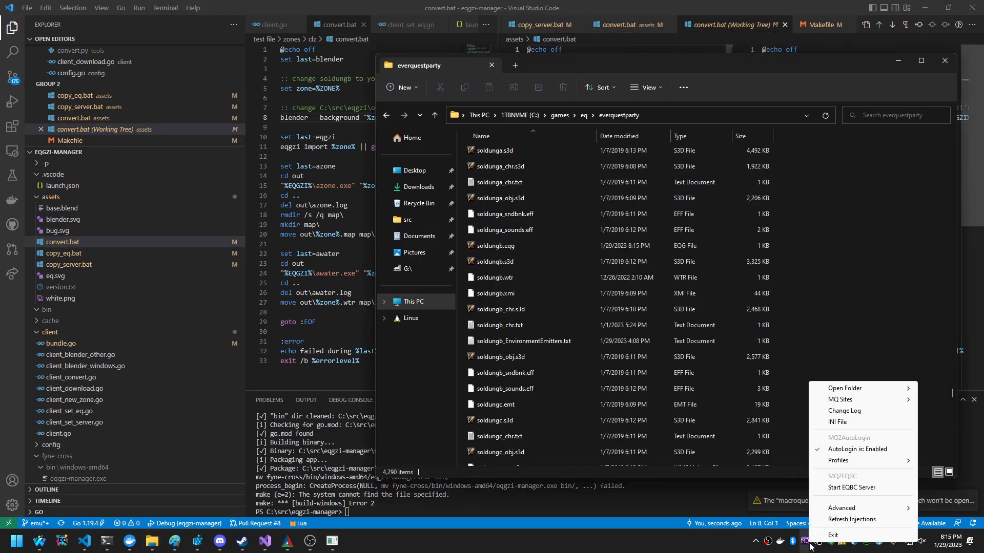
mouse_move(836, 461)
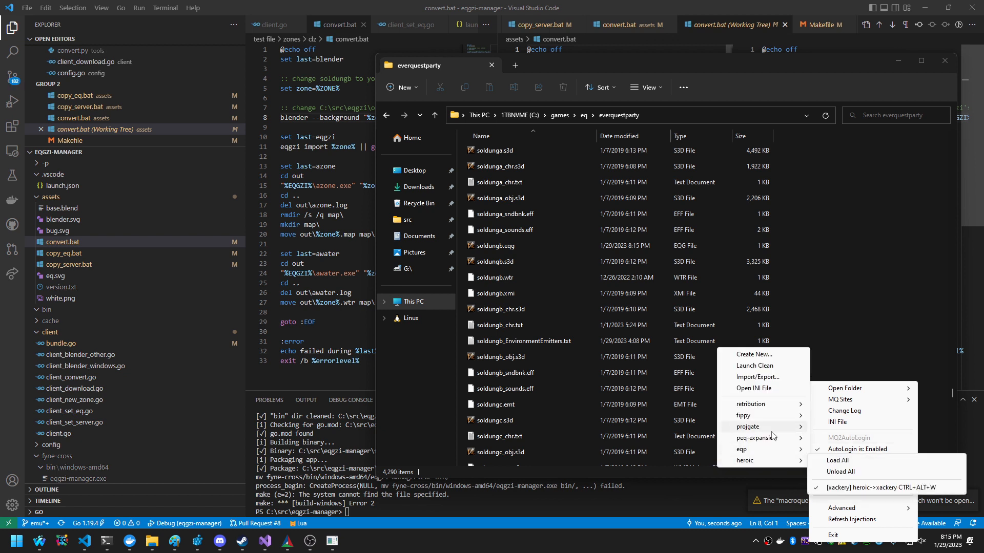
mouse_move(764, 449)
click(868, 479)
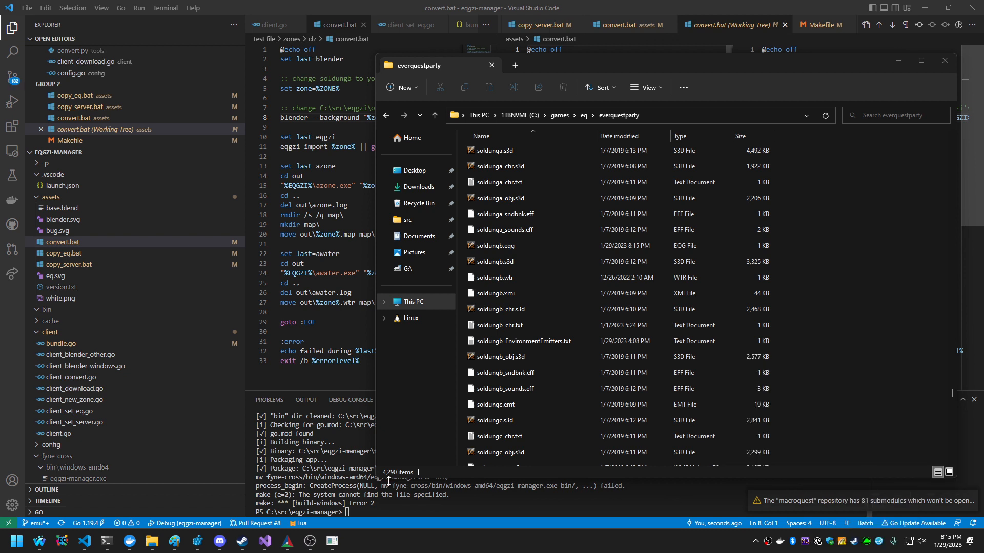
click(332, 541)
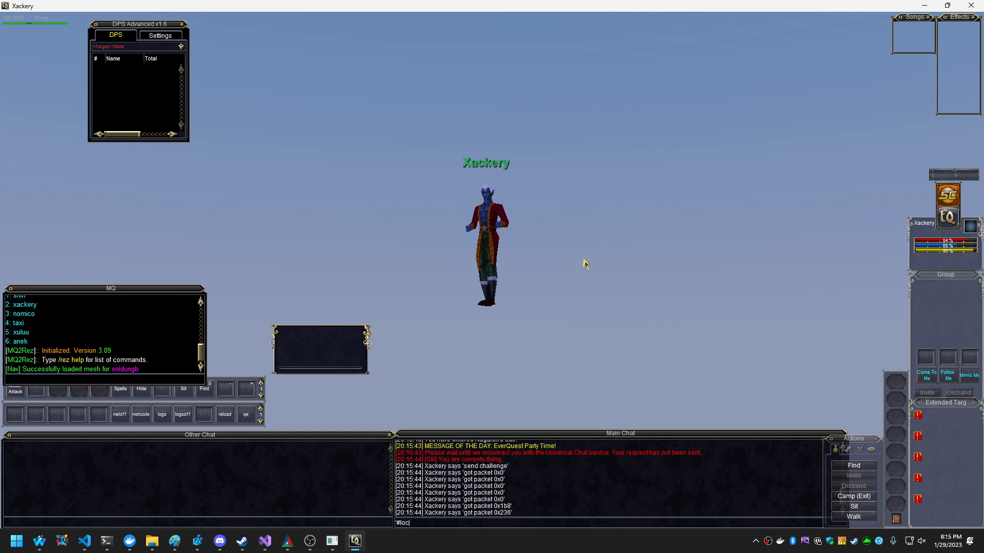
Query the character's location with #loc, teleport with #goto 0 0 0, and look around the cube in the zone.
key(Return)
text(#l)
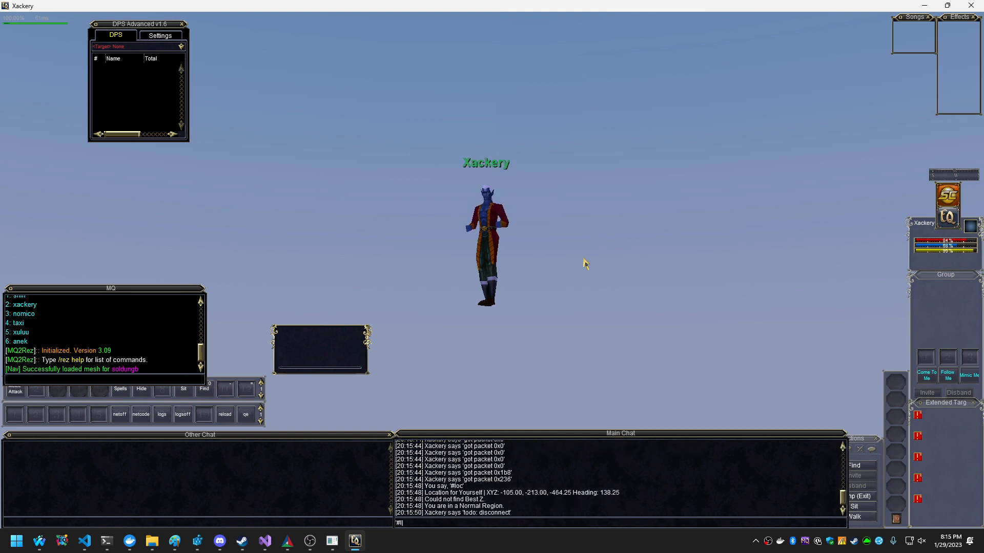
text(oto 0 0 0)
key(Return)
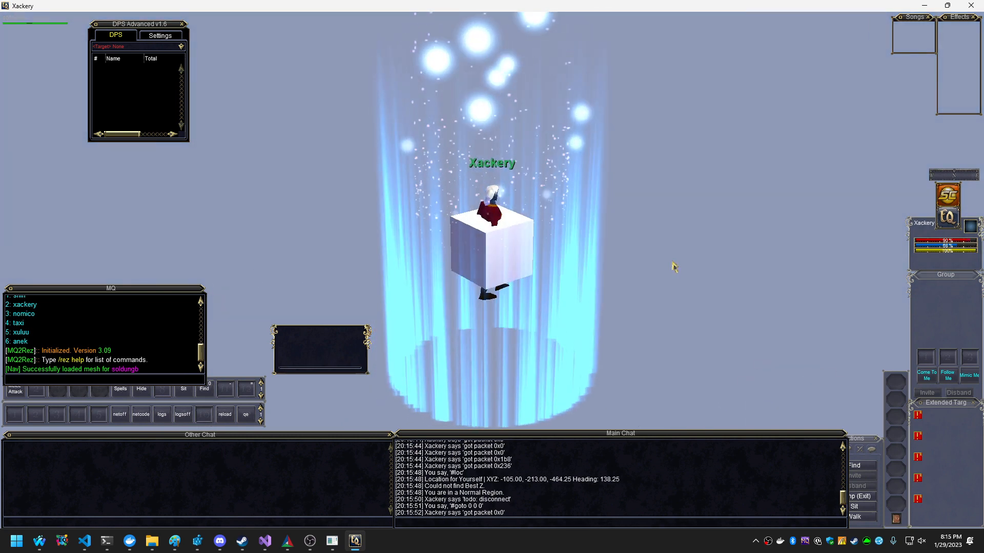
right_drag(566, 347, 505, 332)
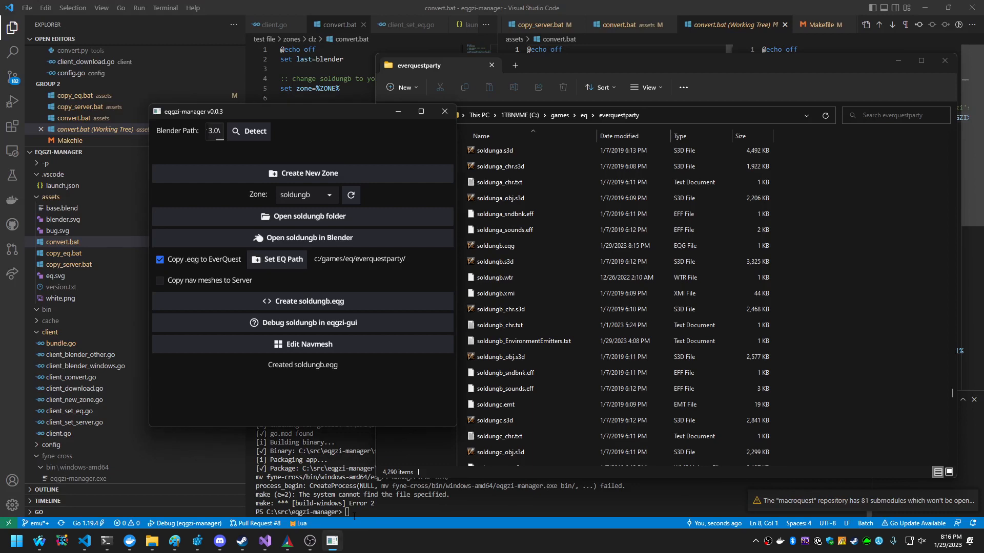
Open soldungb in Blender from eqgzi-manager and move the cube 1 m along the global Z axis.
click(342, 305)
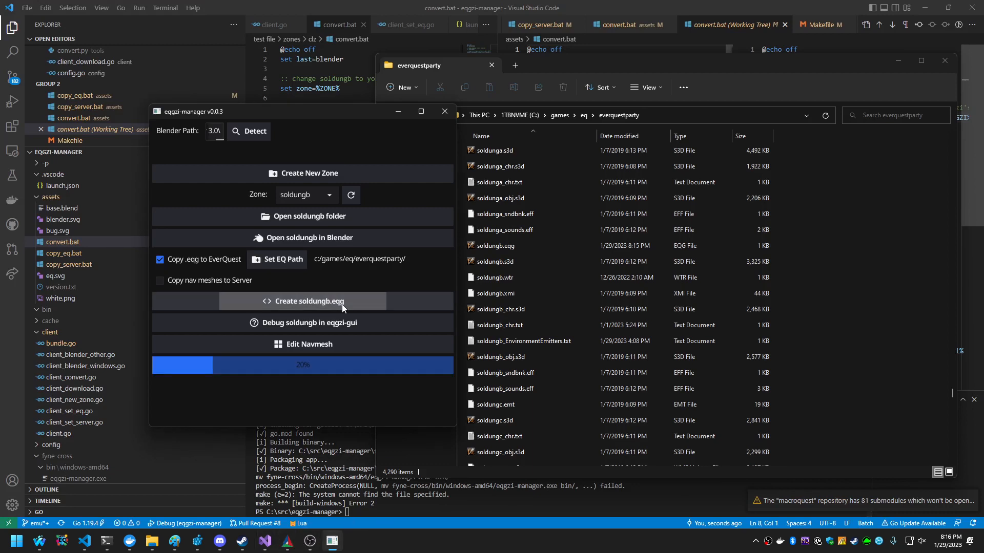
click(328, 237)
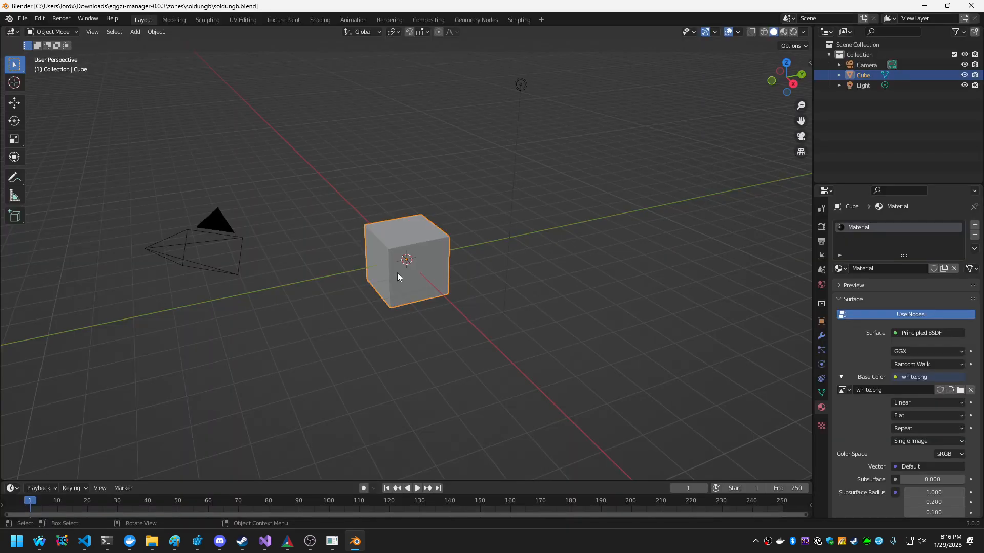
middle_drag(429, 260, 490, 278)
key(g)
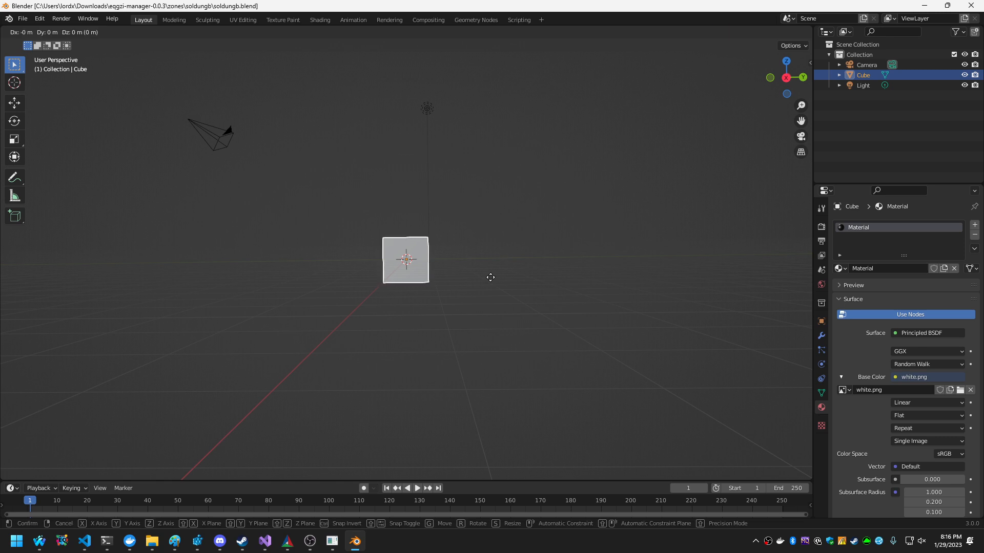
text(z)
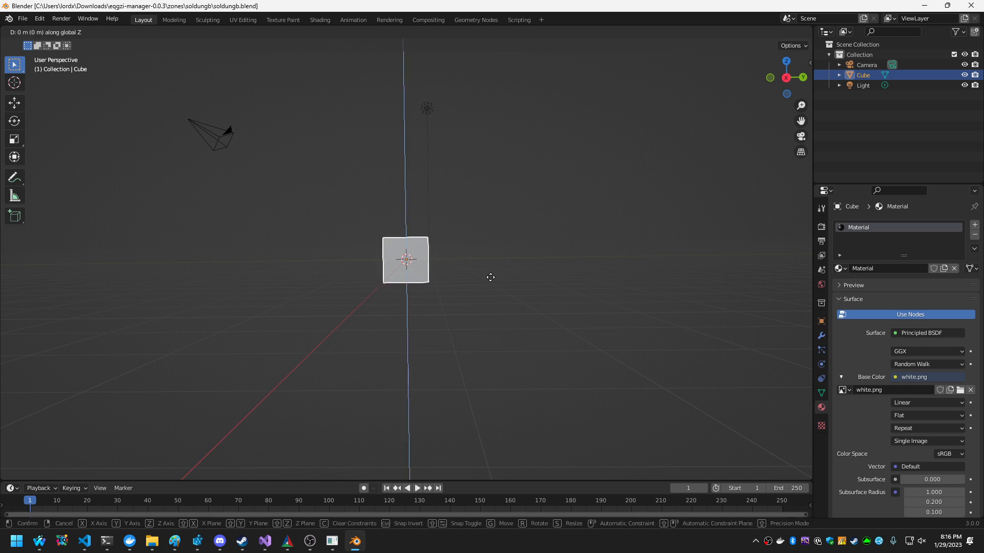
text(1)
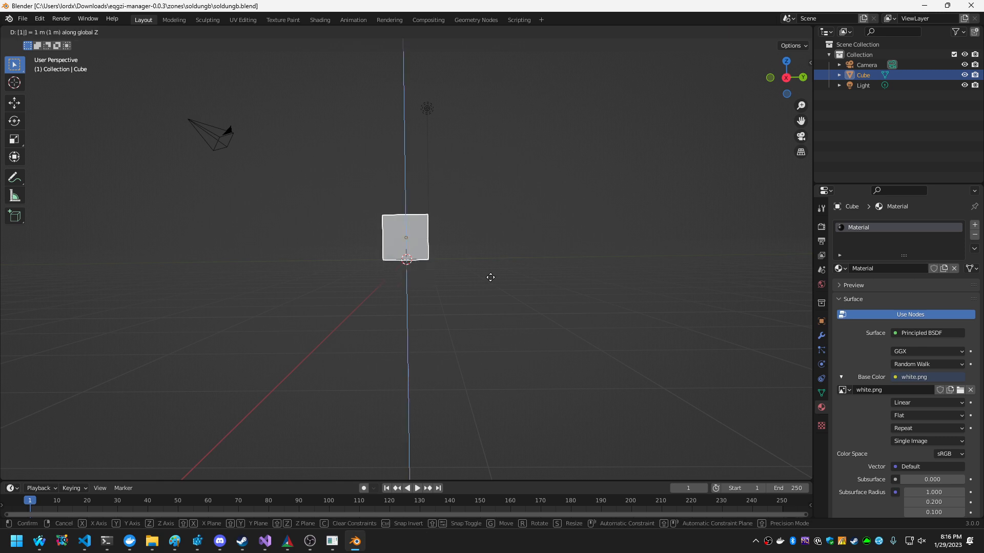
key(Return)
middle_drag(497, 210, 441, 307)
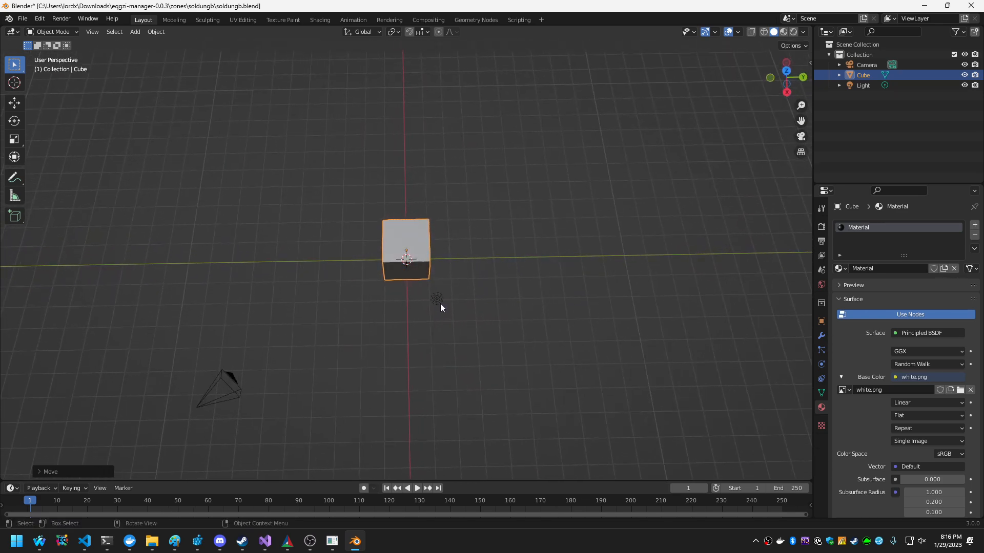
key(s)
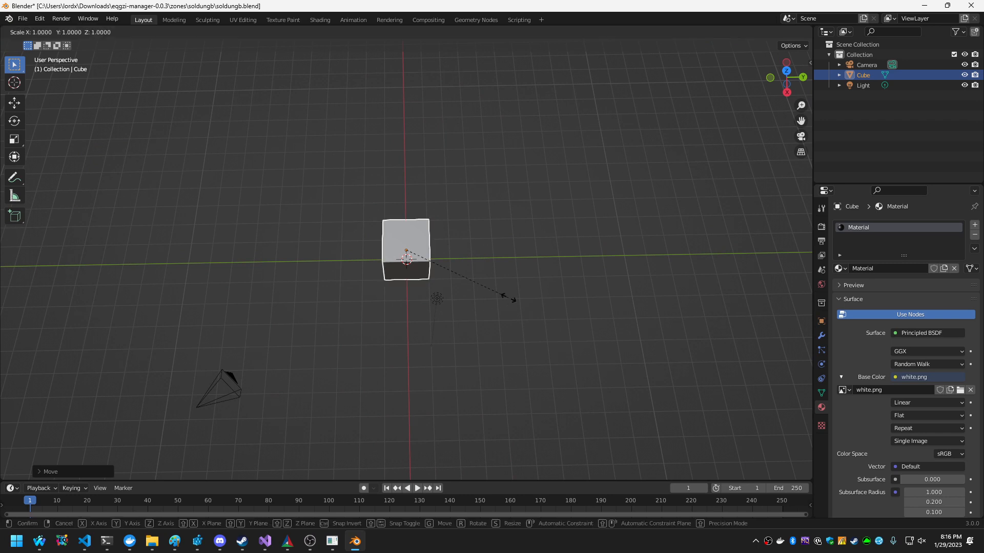
key(x)
key(y)
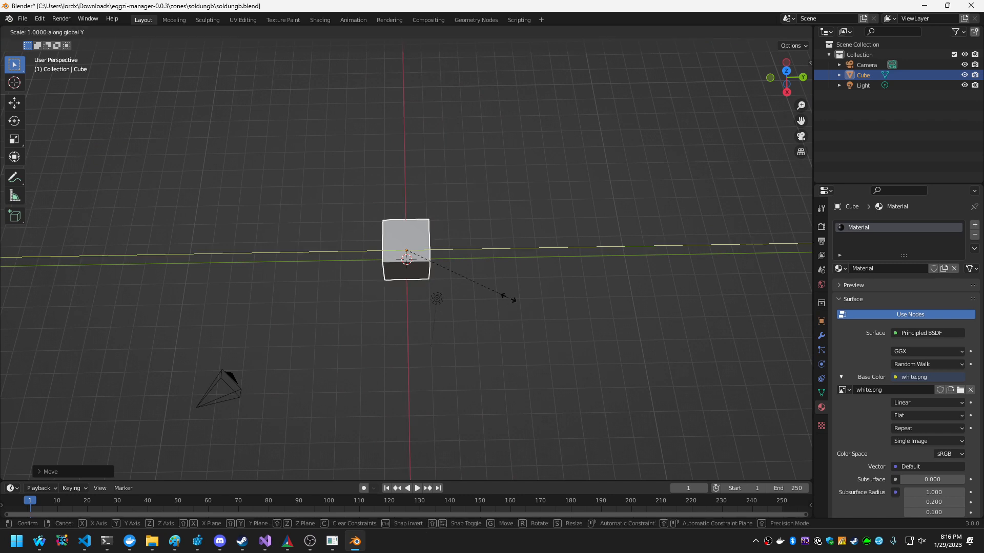
key(shift+x)
key(c)
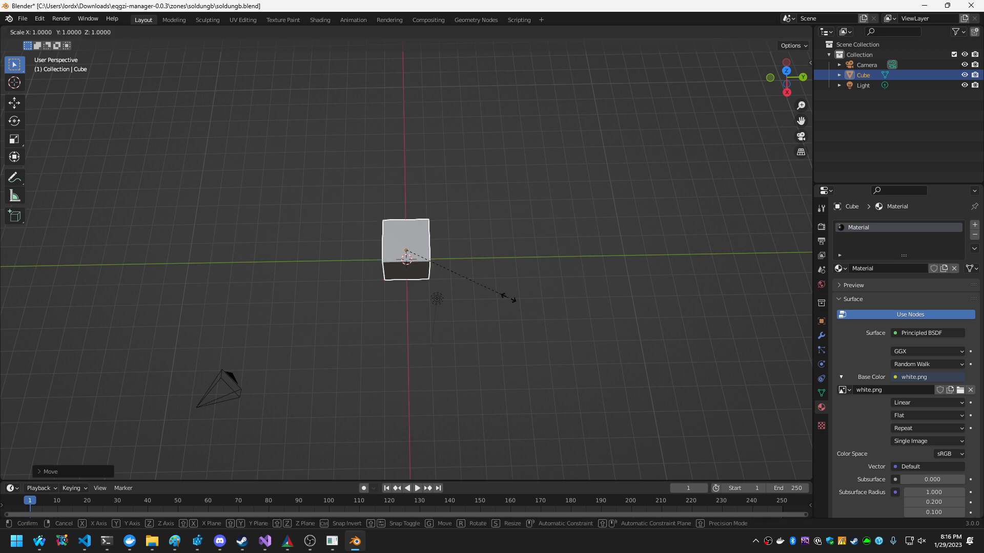
key(x)
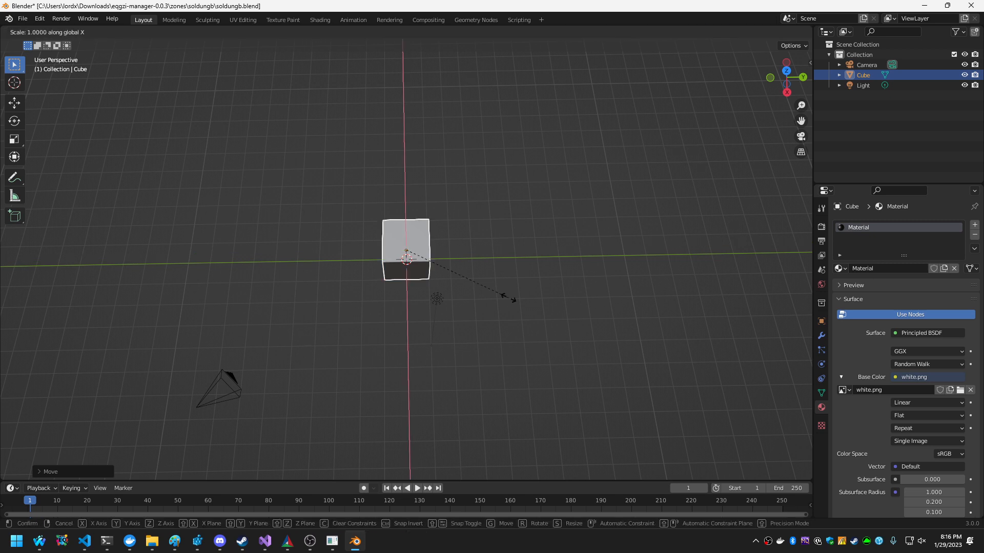
key(shift+y)
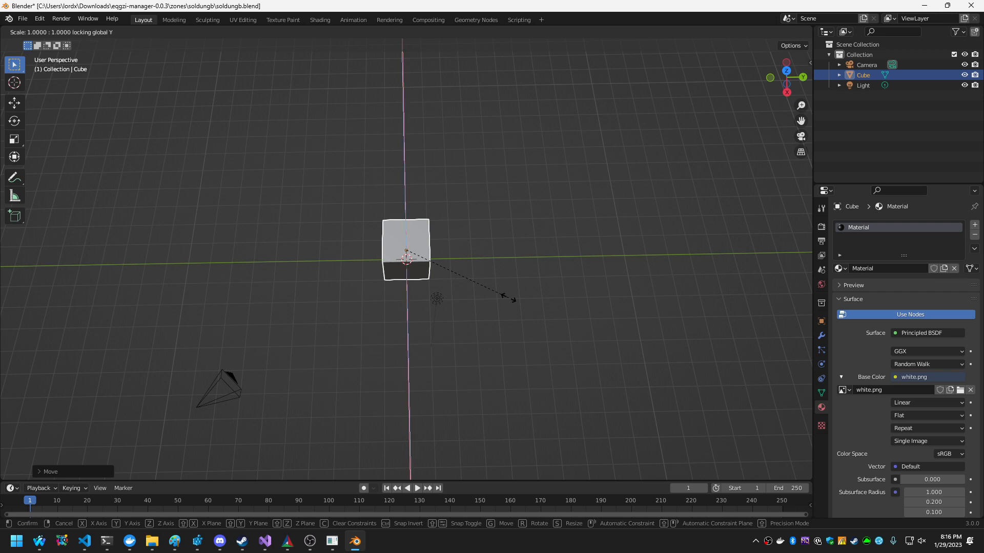
text(2)
key(Escape)
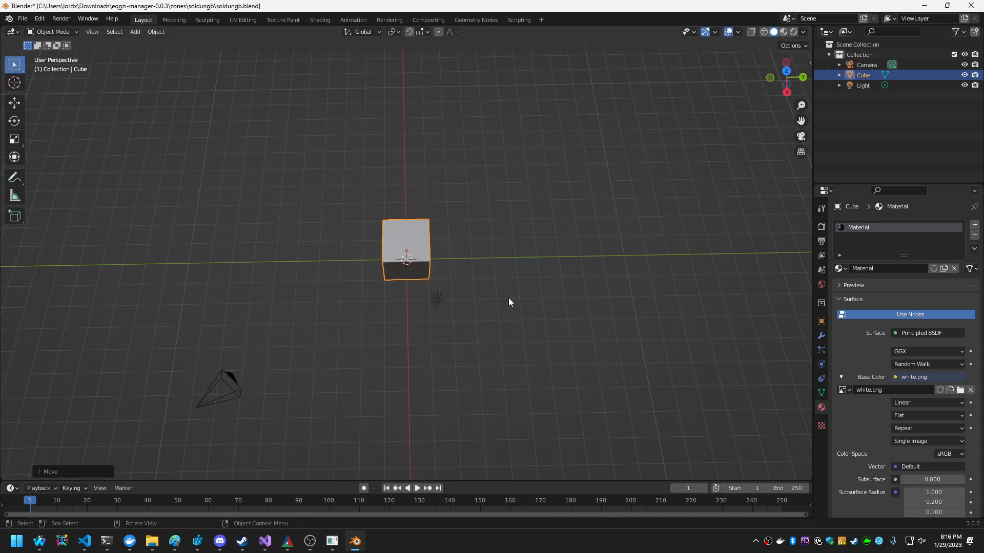
key(s)
key(x)
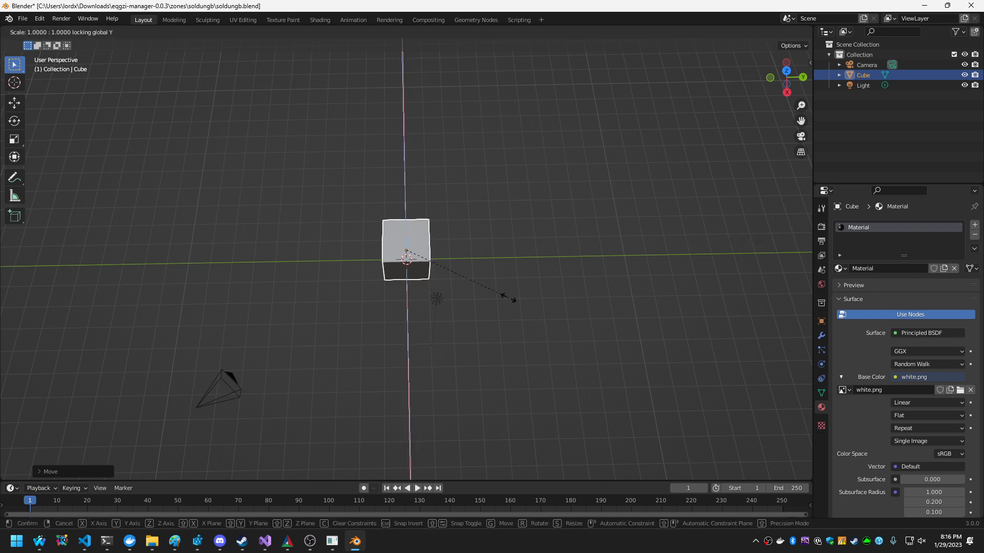
text(2)
key(Escape)
Scale the cube by 10 along the global X axis and by 10 along the global Y axis.
middle_drag(549, 299, 444, 241)
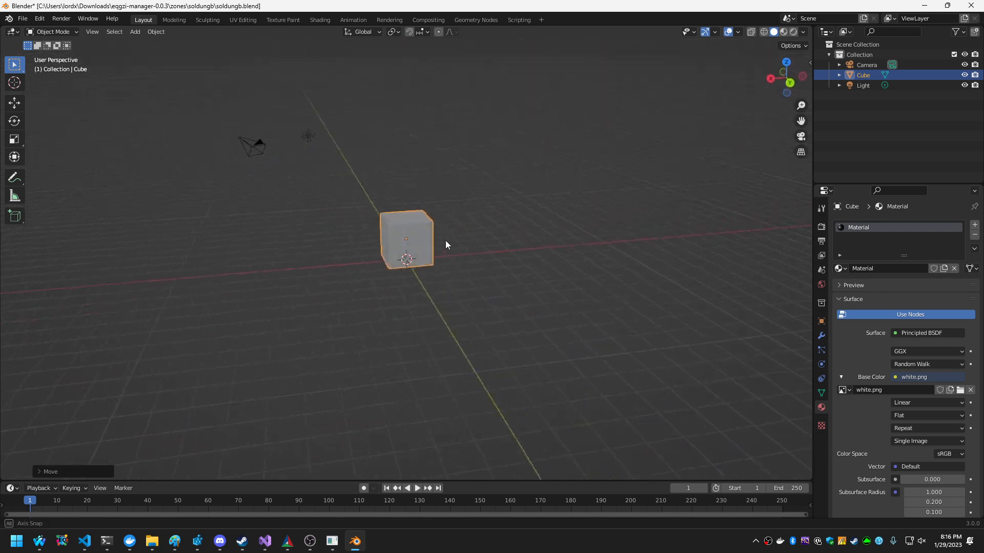
text(sx)
text(10)
key(Return)
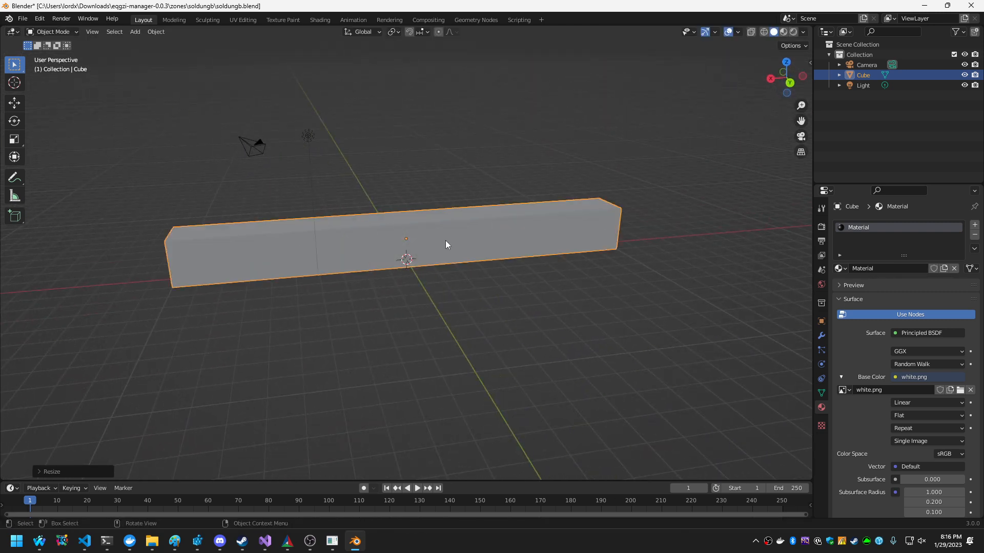
text(sy10)
key(Return)
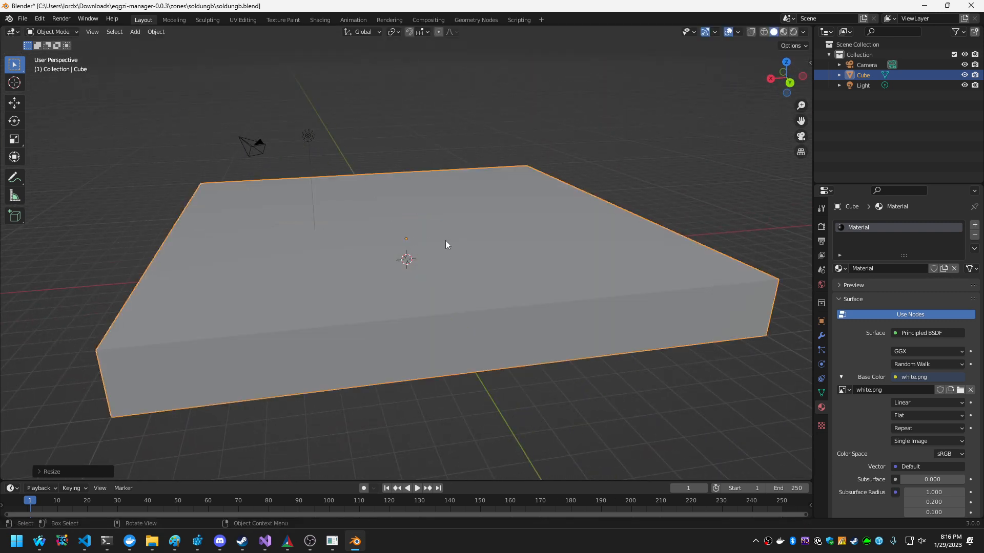
In Edit Mode with face selection, move the slab's top face 10 m along the global Z axis.
middle_drag(444, 240, 336, 255)
key(Tab)
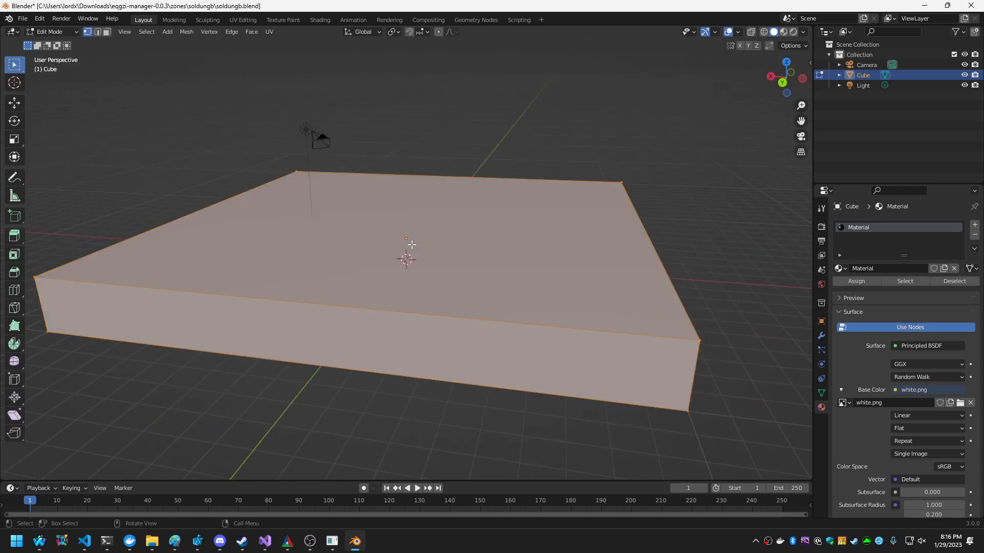
key(3)
click(470, 231)
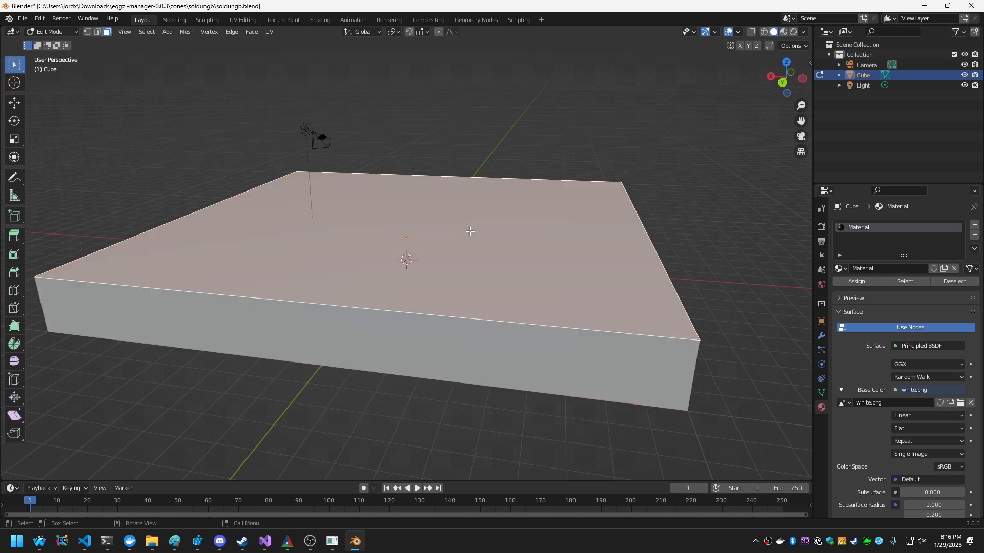
key(g)
key(z)
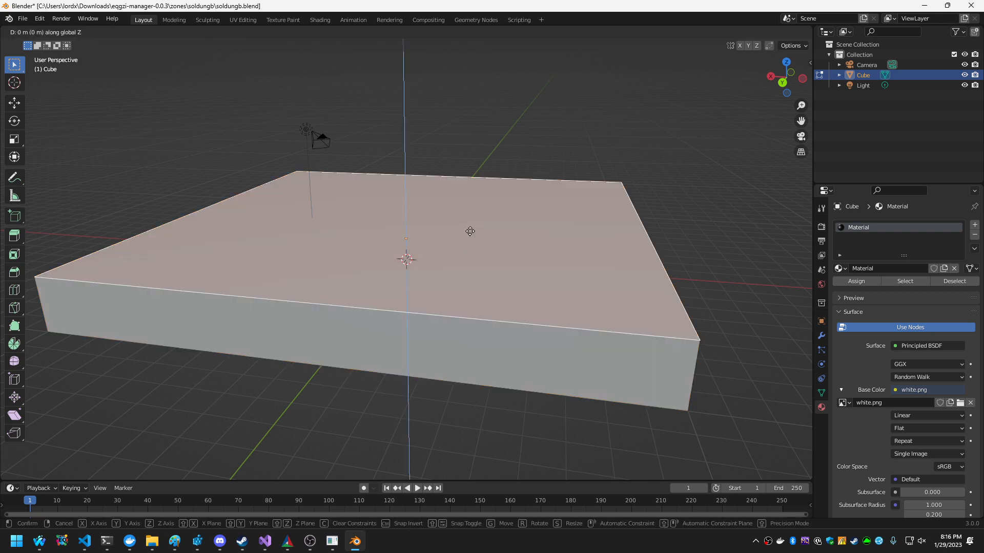
text(10)
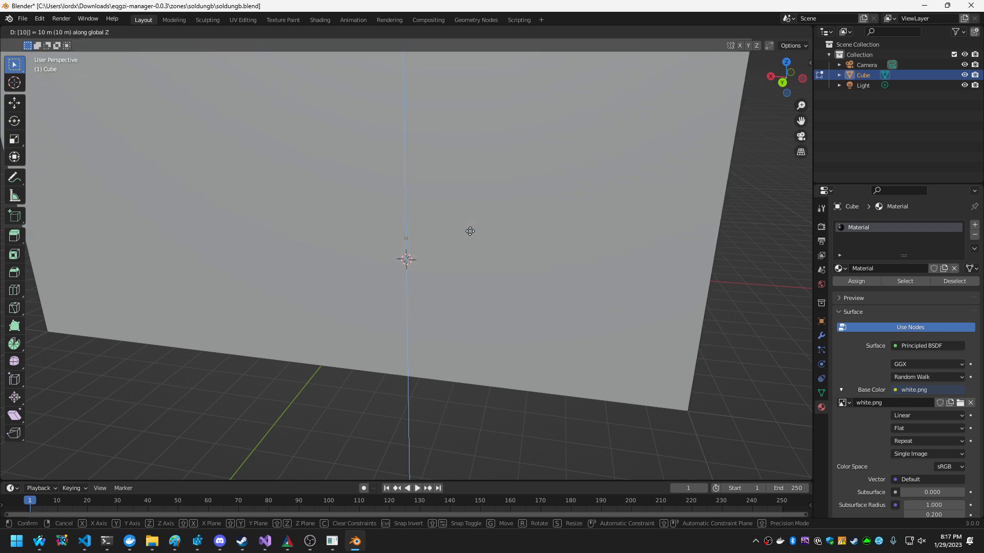
key(Return)
Go inside the enlarged box and add a new cube to its mesh.
key(shift+grave)
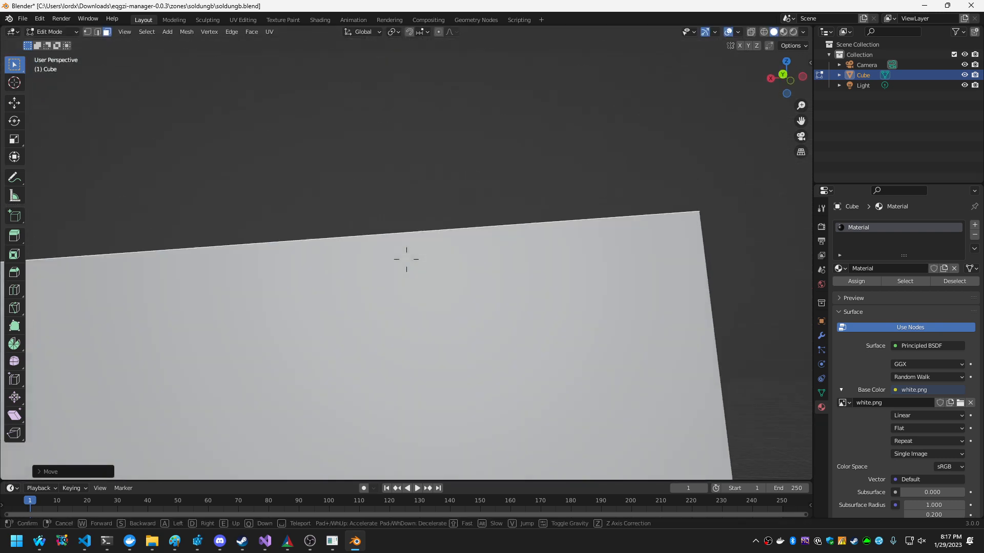
key(w)
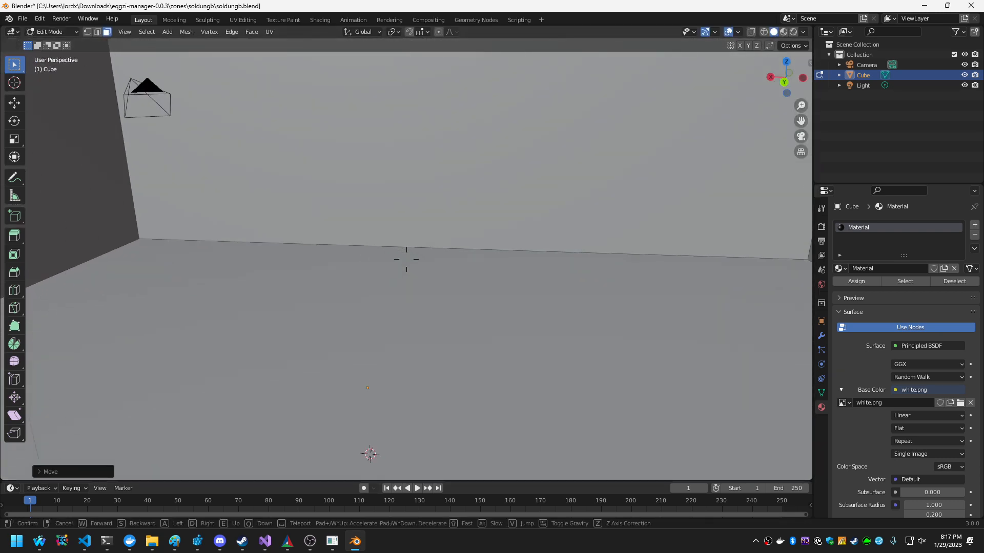
click(451, 257)
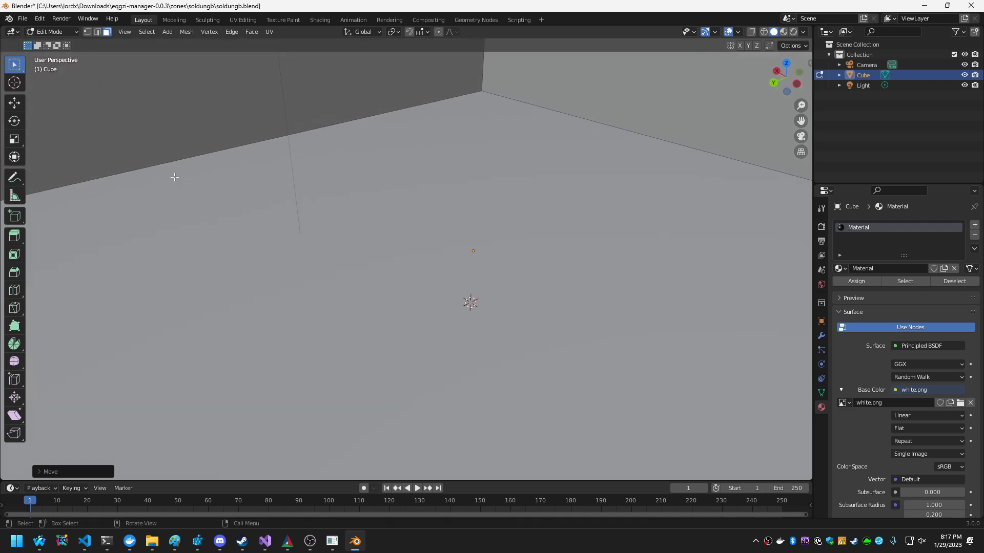
click(167, 31)
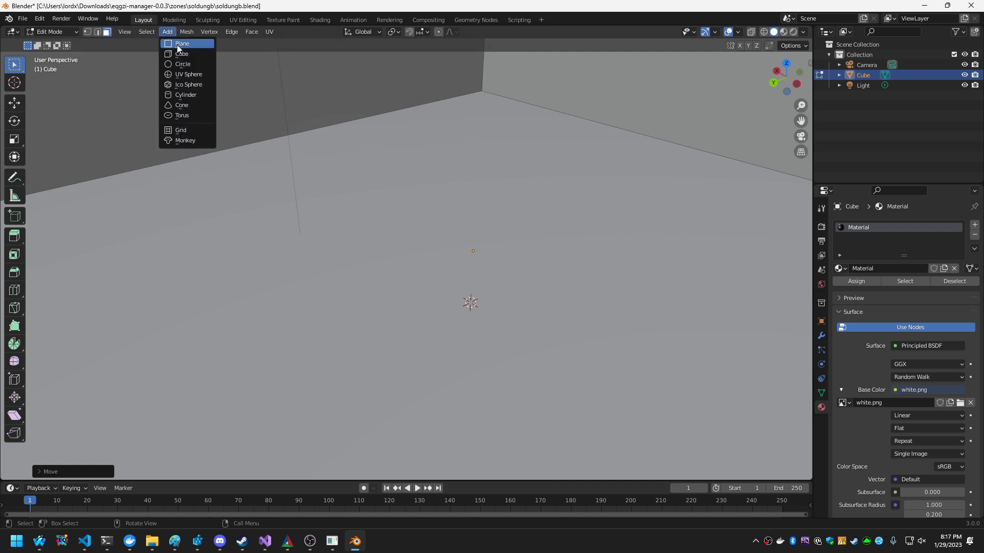
click(188, 54)
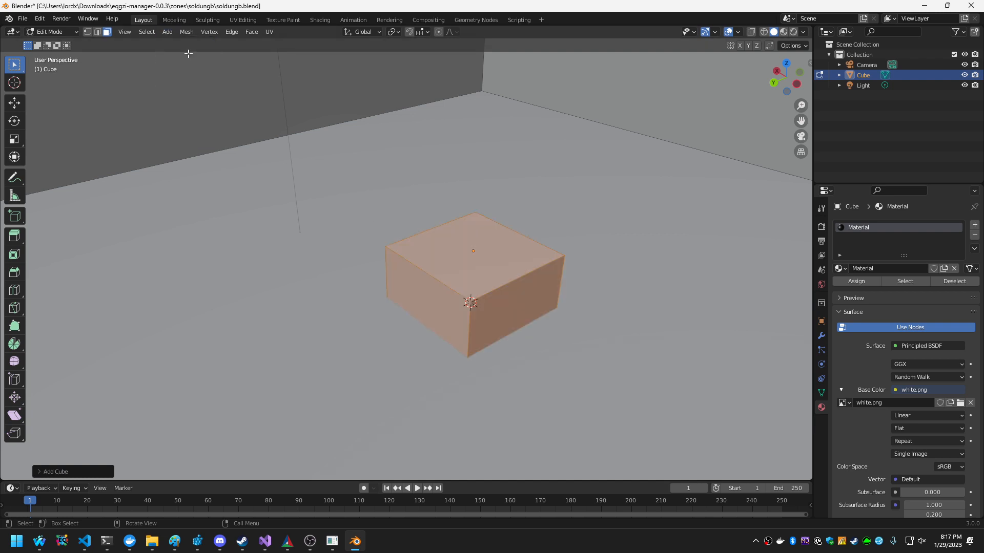
key(g)
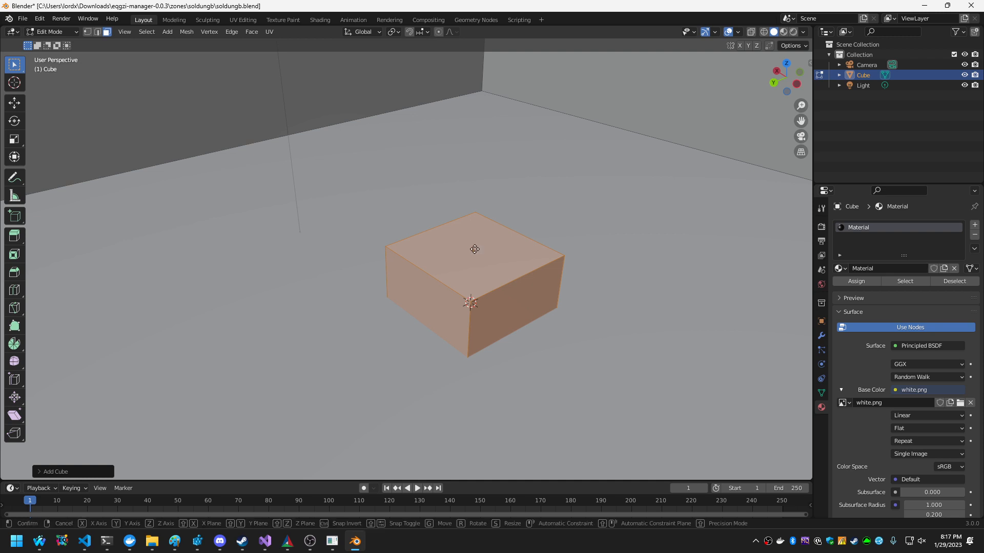
key(z)
key(2)
key(Escape)
Move the newly added inner cube 1 m along the global Z axis.
key(g)
key(z)
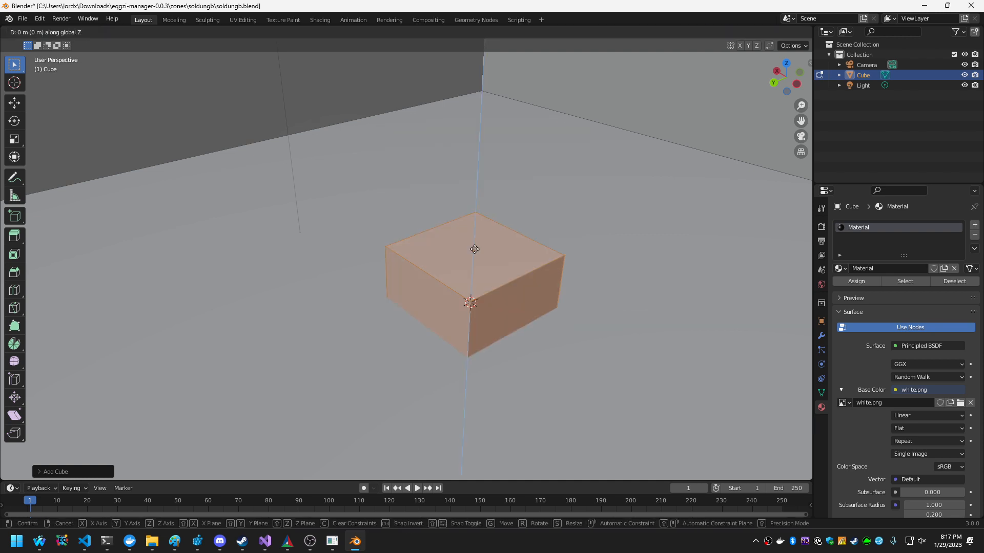
key(1)
key(Return)
Scale the inner cube by 2 along the Z axis and move it another 1 m along Z.
mouse_move(473, 262)
middle_down()
mouse_move(505, 243)
mouse_move(504, 263)
mouse_move(467, 263)
middle_up()
key(shift+grave)
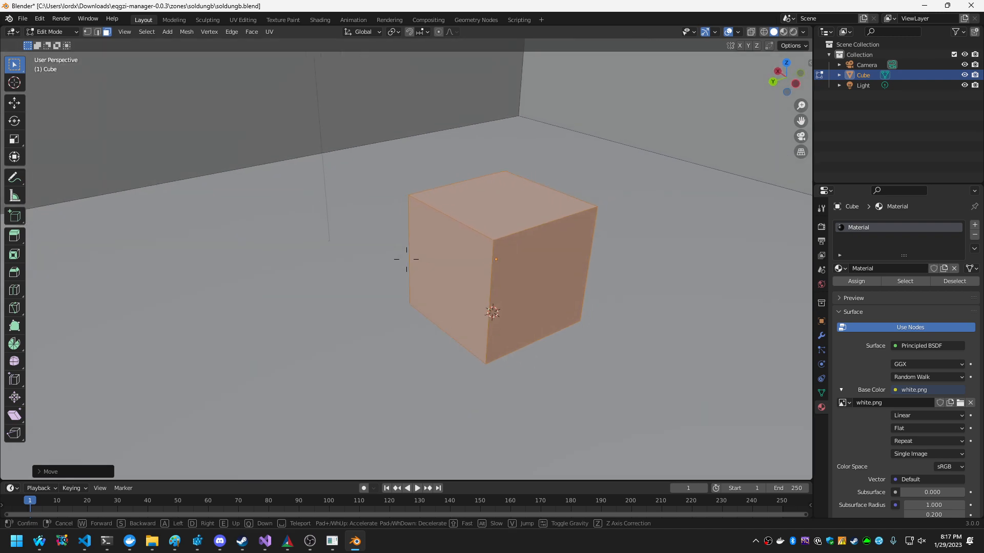
click(472, 267)
key(s)
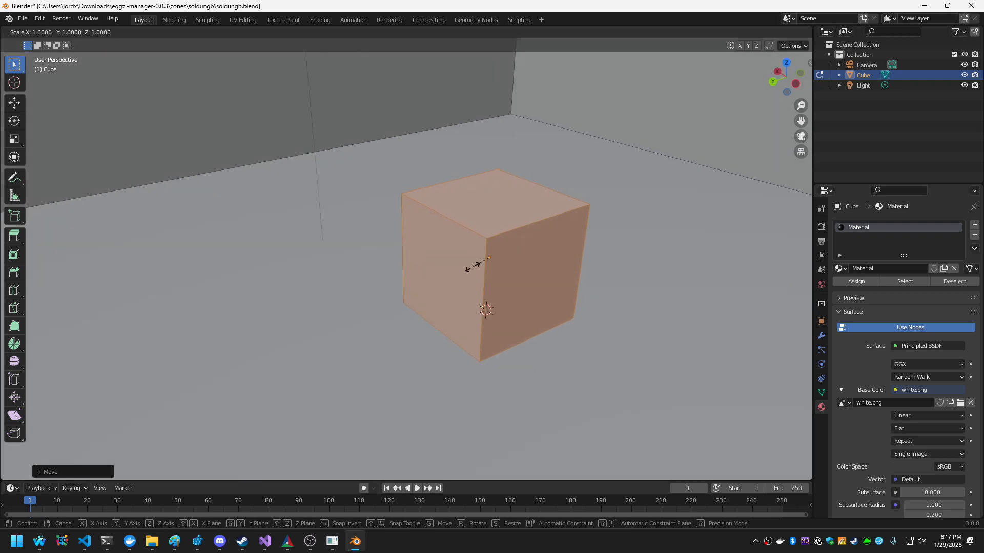
key(z)
key(2)
key(Return)
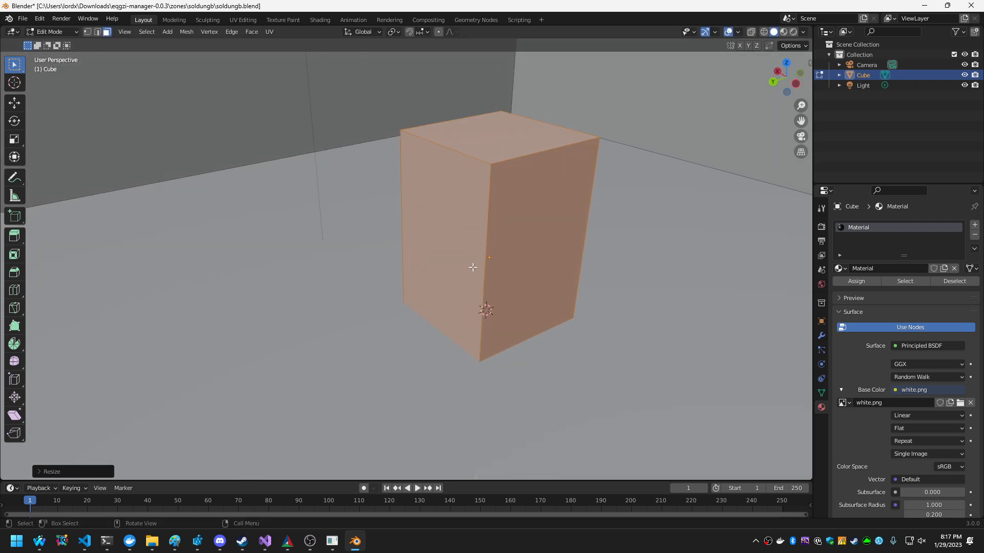
key(g)
key(z)
key(1)
key(Return)
Select one side face of the tall inner box and return to Object Mode.
key(shift+grave)
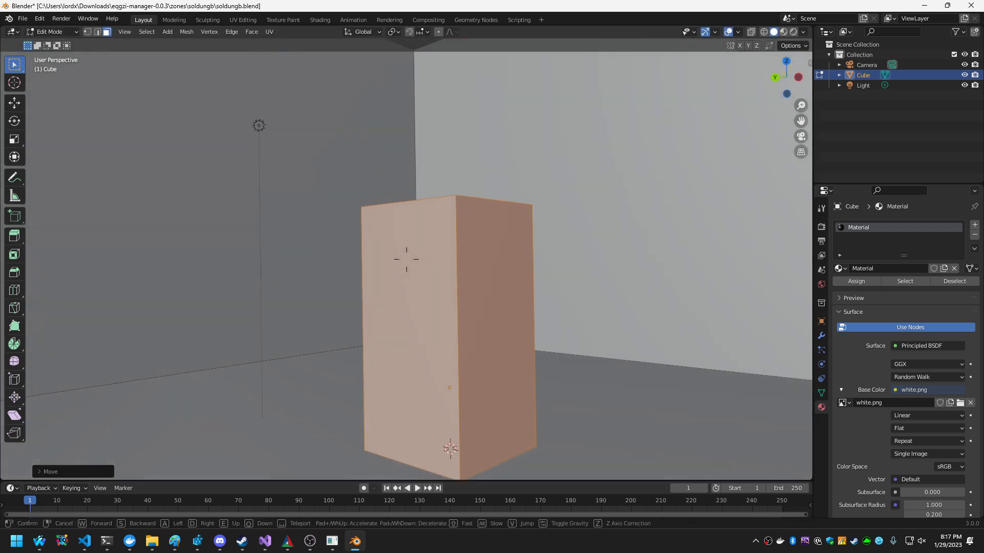
click(406, 259)
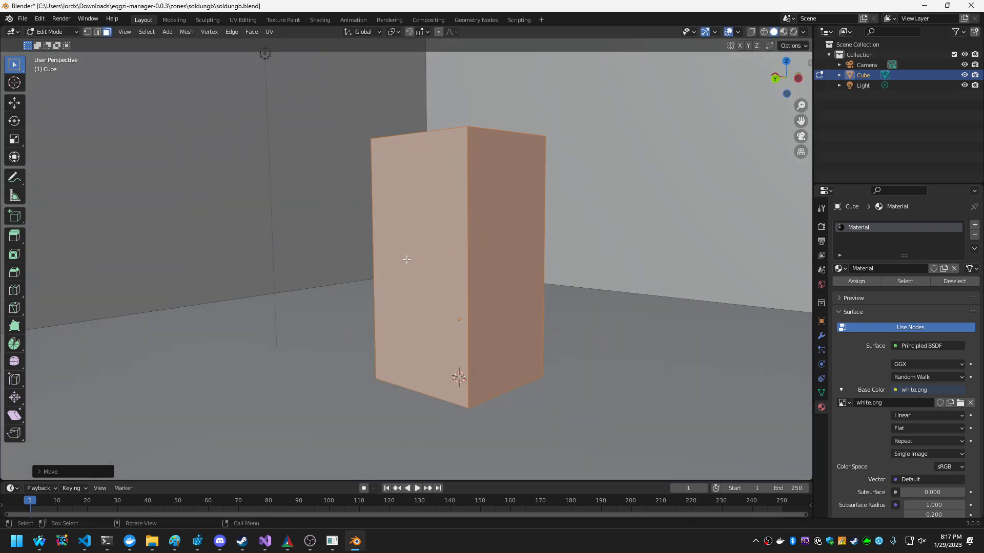
click(459, 299)
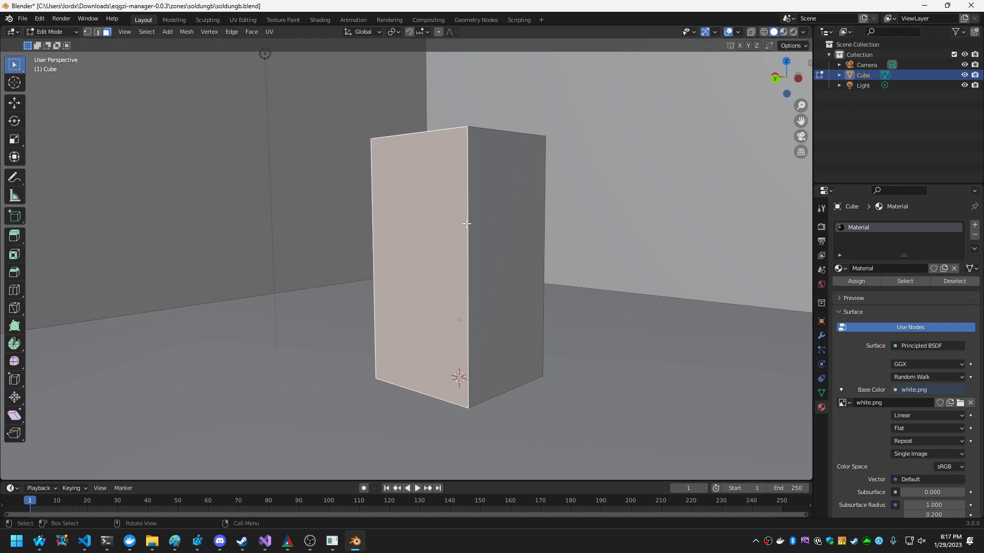
key(Tab)
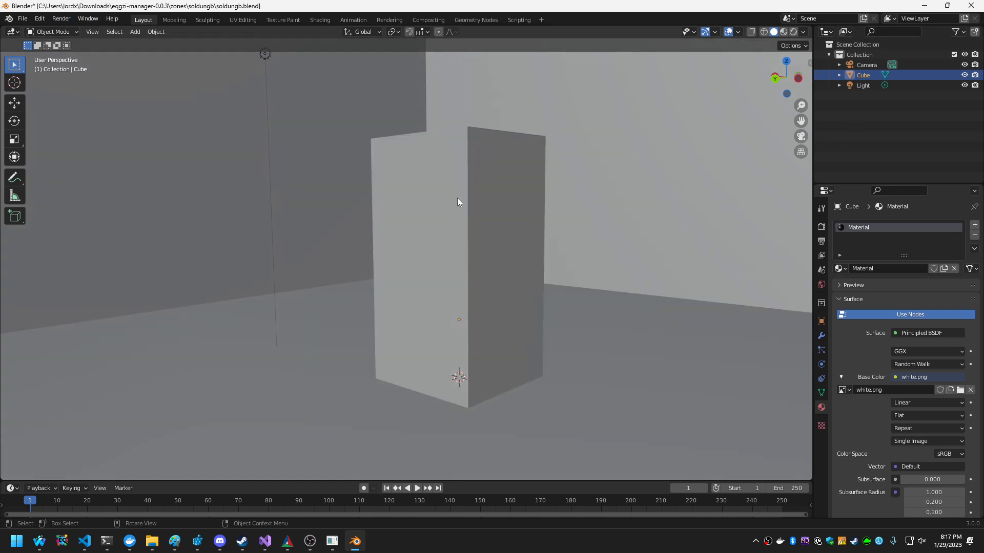
Inspect the Cube object's mesh data in the scene hierarchy and toggle its visibility to see which geometry it contains.
click(865, 64)
click(860, 75)
click(839, 76)
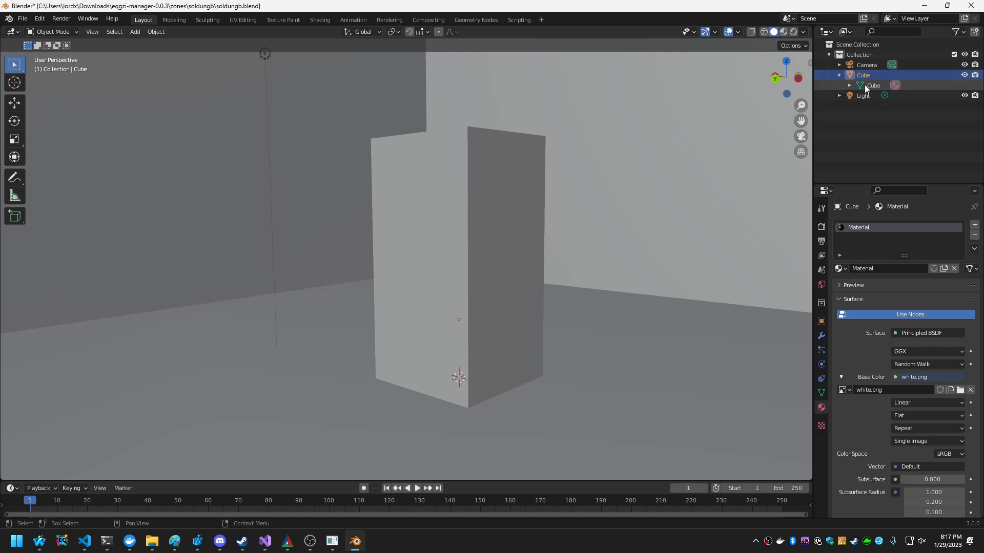
click(838, 76)
click(964, 76)
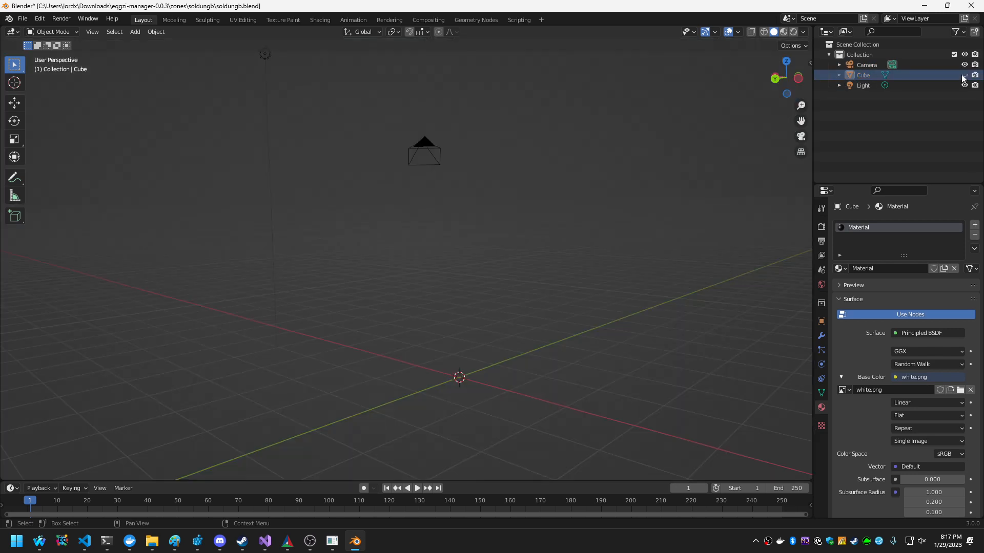
click(965, 76)
click(964, 75)
click(964, 75)
click(471, 236)
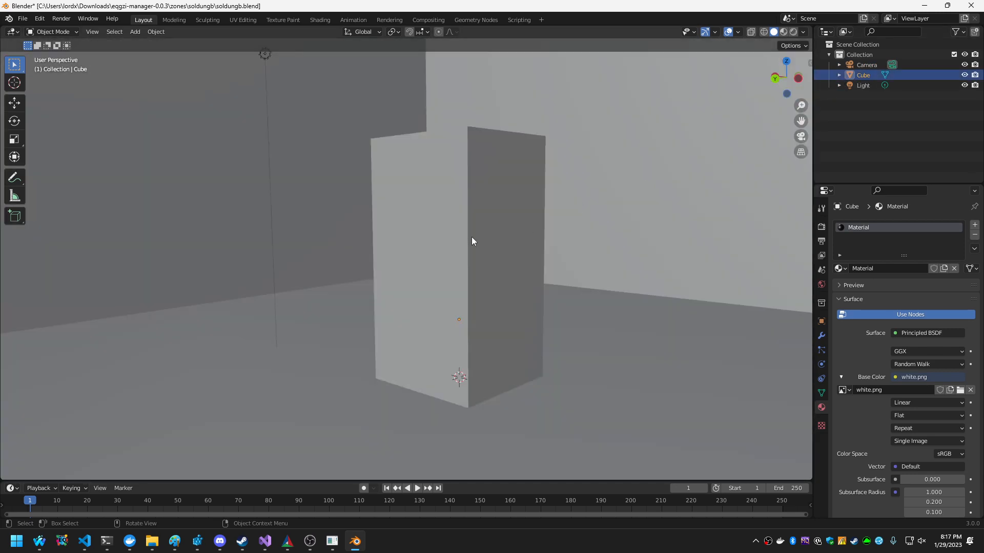
Switch to Edit Mode and back to Object Mode, then hide the Cube object.
key(Tab)
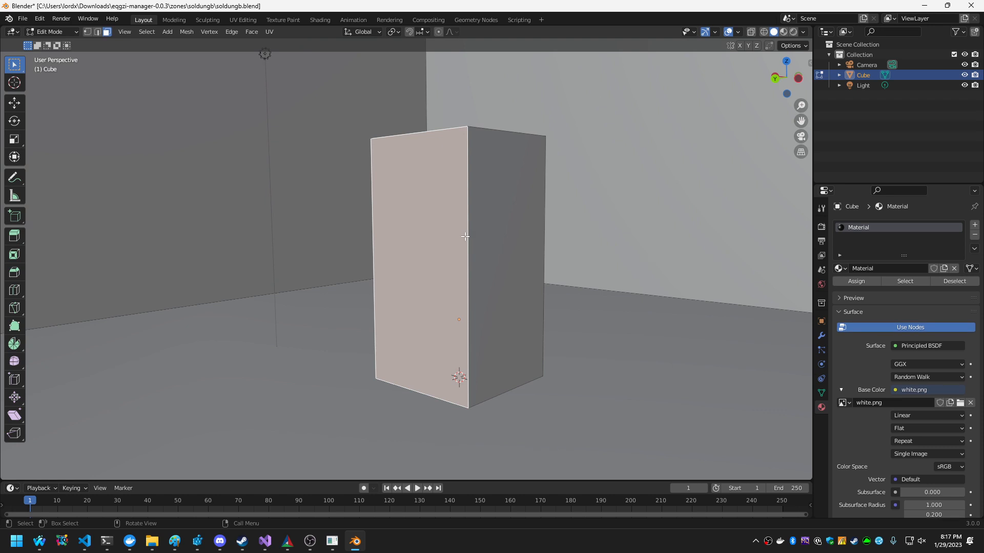
right_click(465, 235)
key(Tab)
key(h)
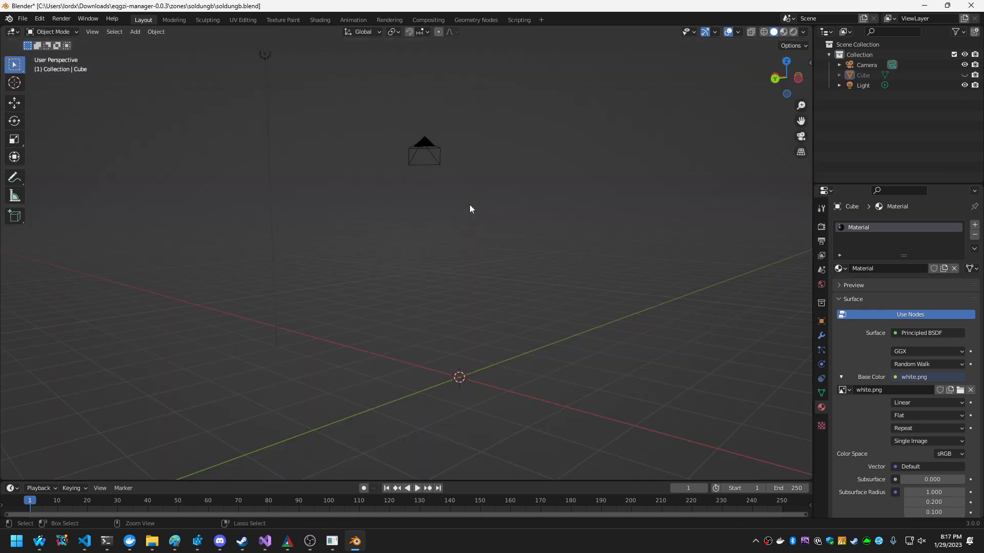
scroll(473, 249, up, 5)
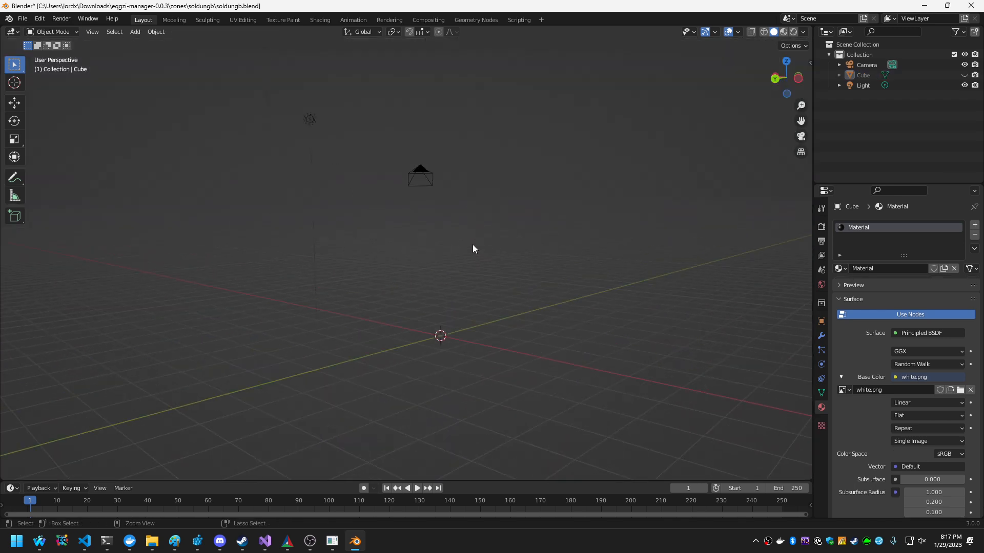
Undo hiding the Cube object and delete it from the scene.
click(41, 19)
click(50, 37)
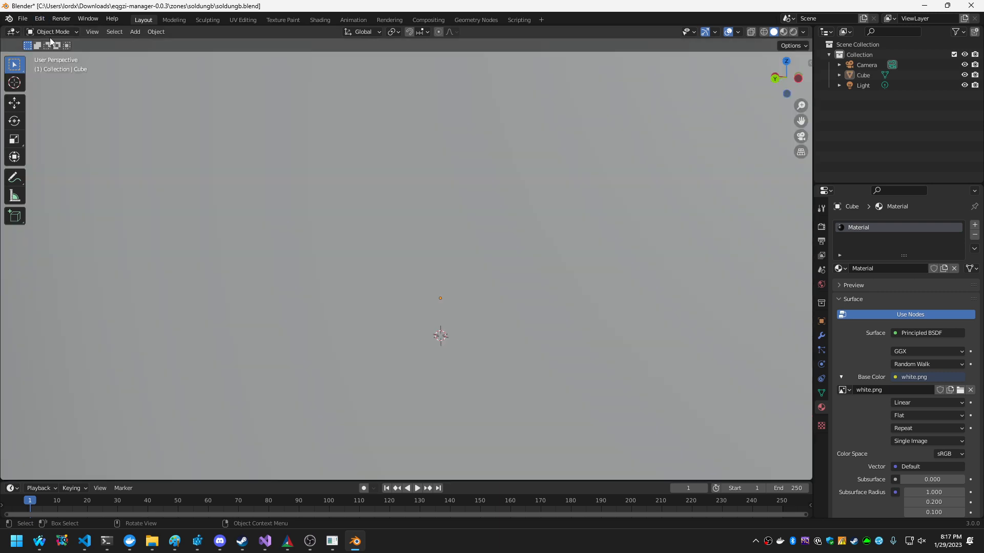
scroll(420, 249, down, 8)
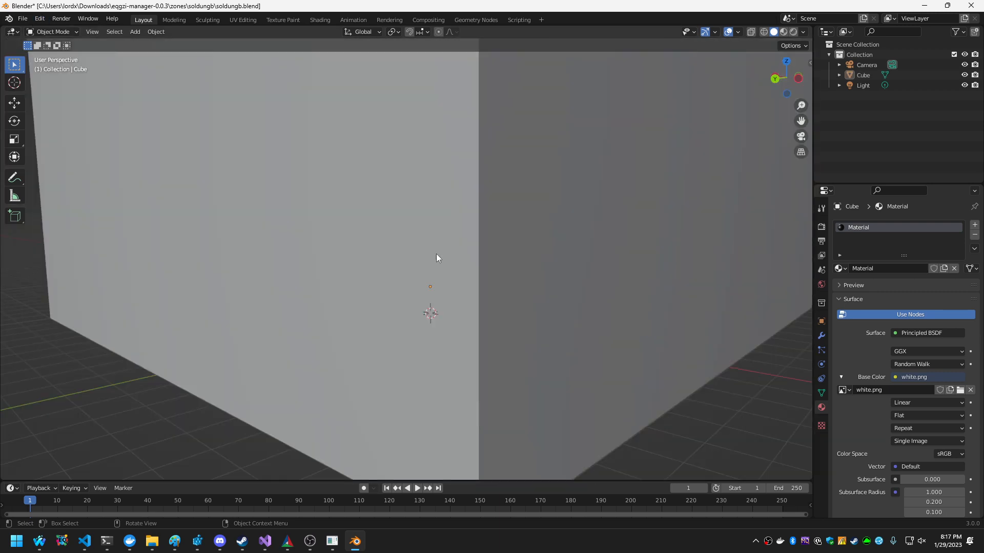
scroll(456, 249, up, 4)
scroll(460, 235, down, 3)
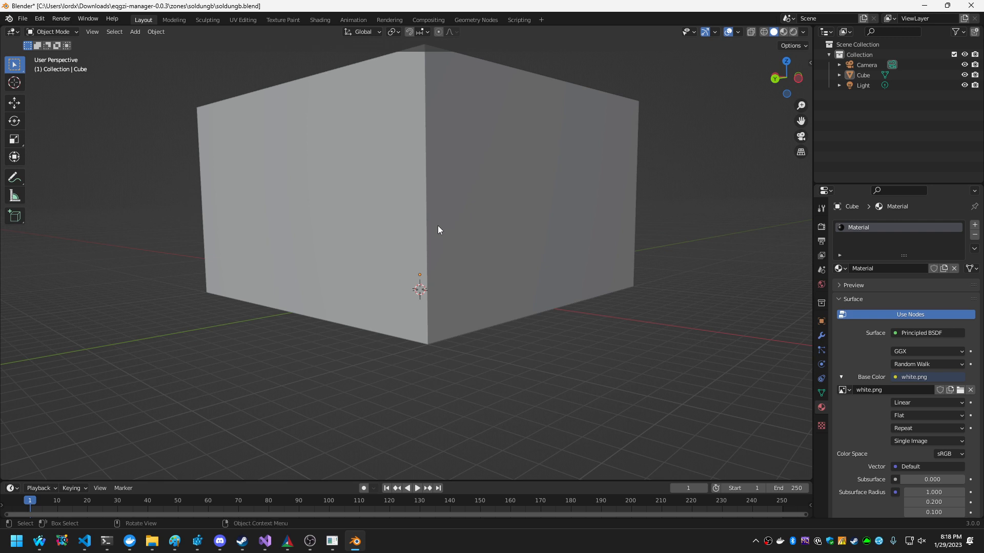
click(438, 229)
key(x)
click(437, 225)
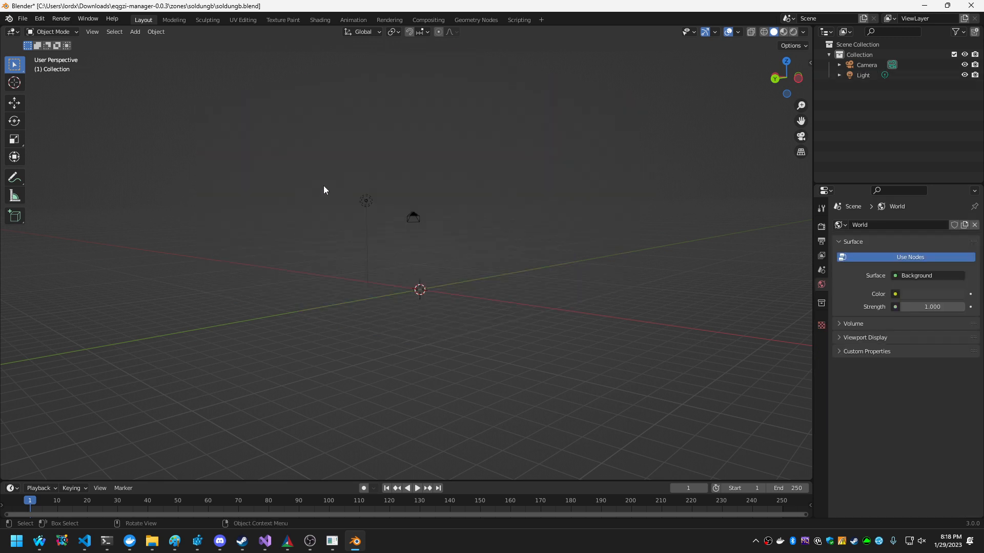
Add a new cube mesh at the origin and move it 1 m along Z.
click(135, 31)
mouse_move(154, 43)
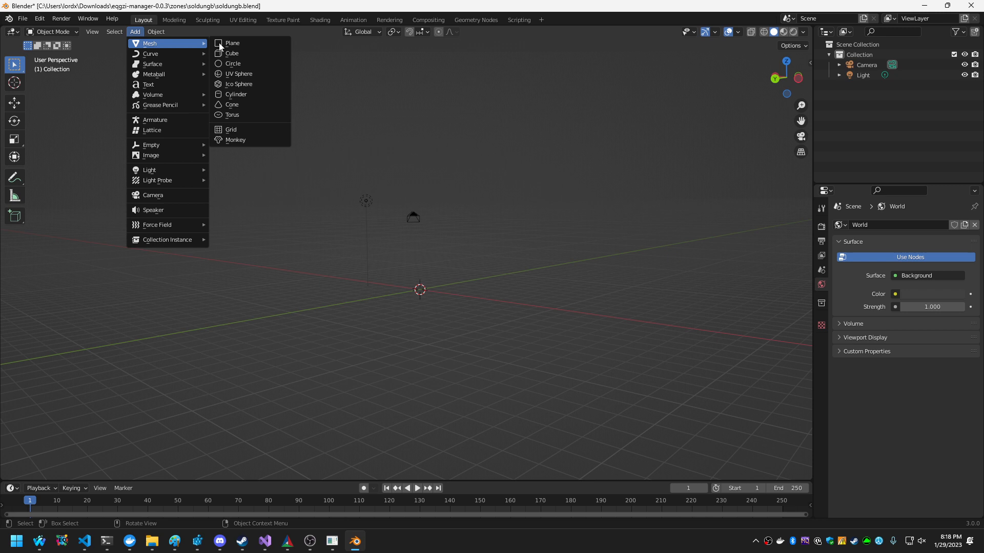
click(259, 56)
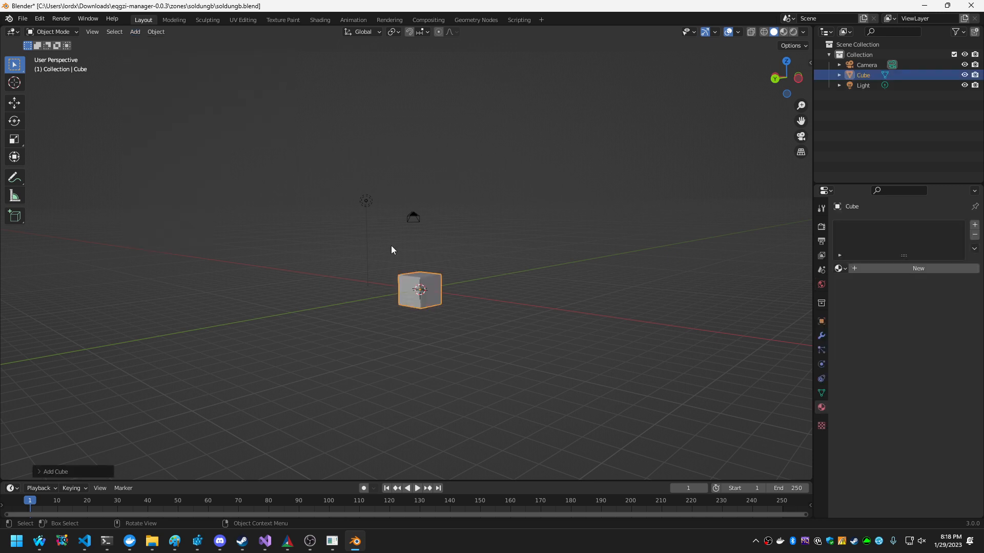
text(g)
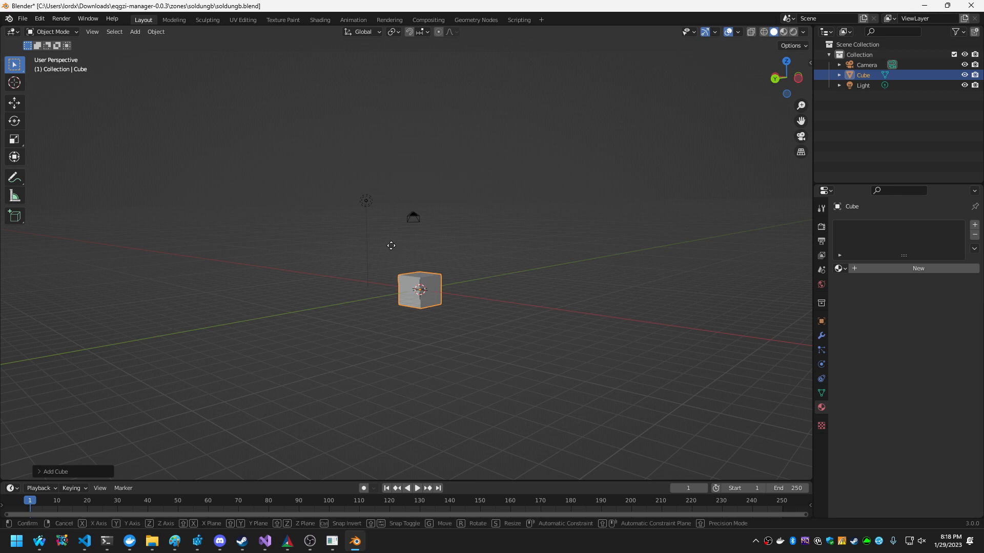
text(z1)
key(Return)
Scale the new cube by 5 along the X axis and by 5 along the Y axis.
text(s)
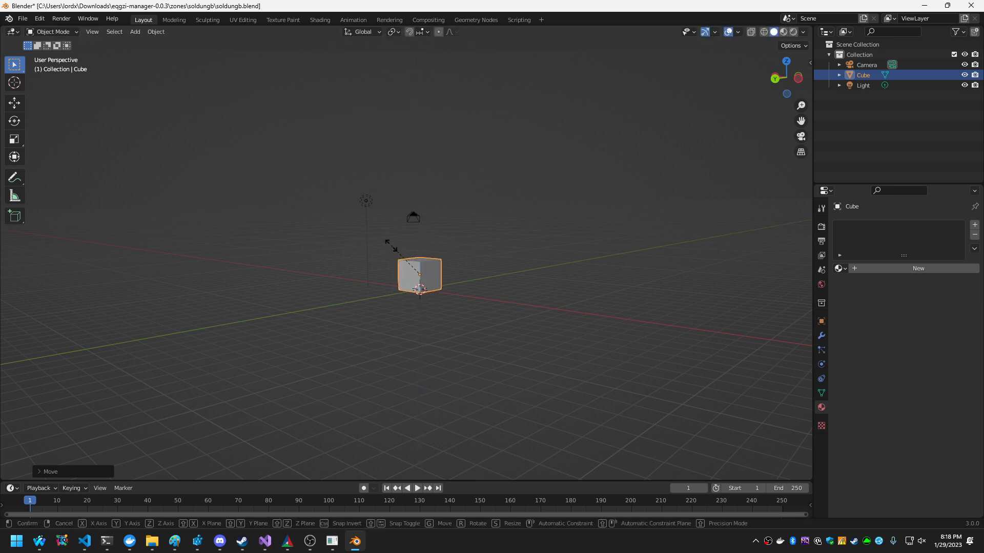
text(x5)
key(Return)
text(s)
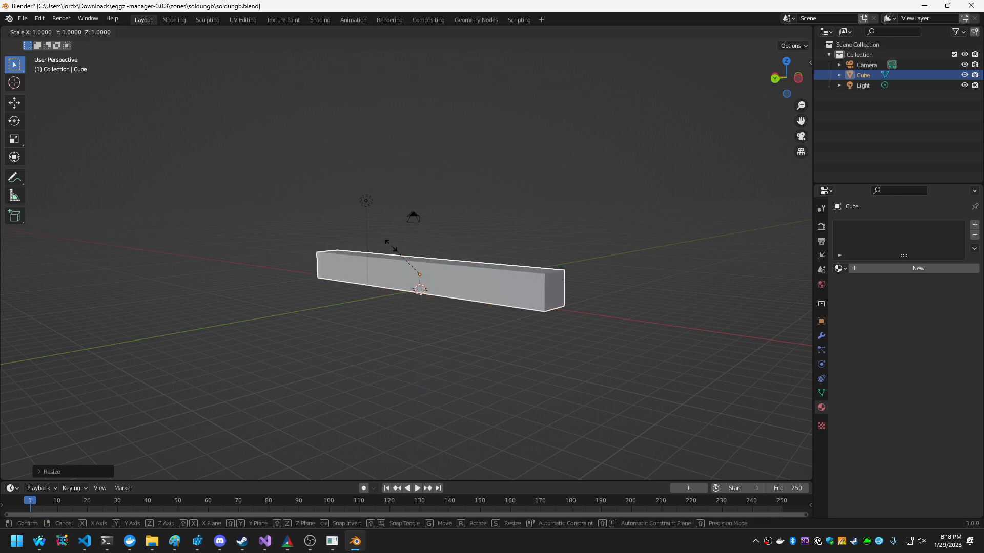
text(y5)
key(Return)
In Edit Mode, raise the top face of the flat slab 10 m along Z to form a tall room.
key(Tab)
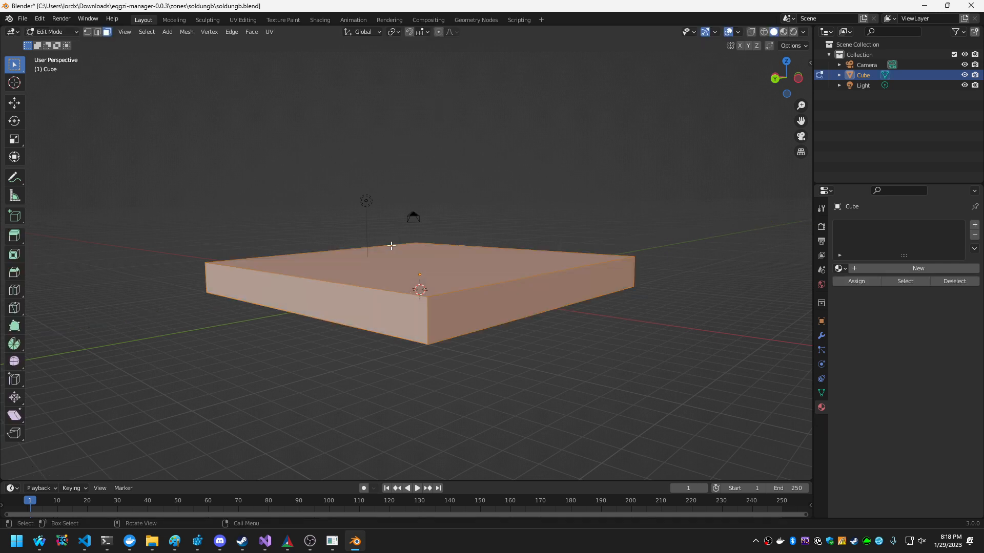
key(3)
click(417, 267)
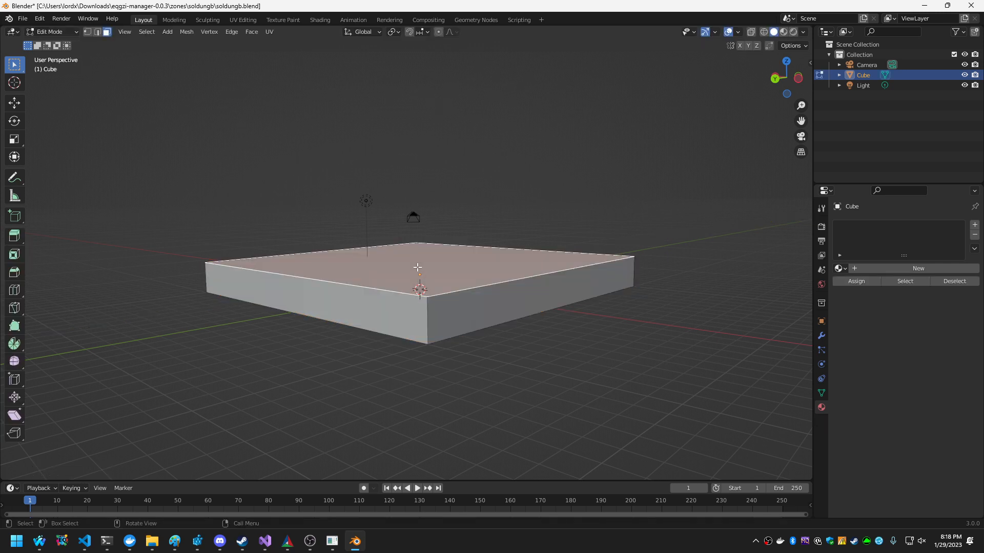
key(g)
key(z)
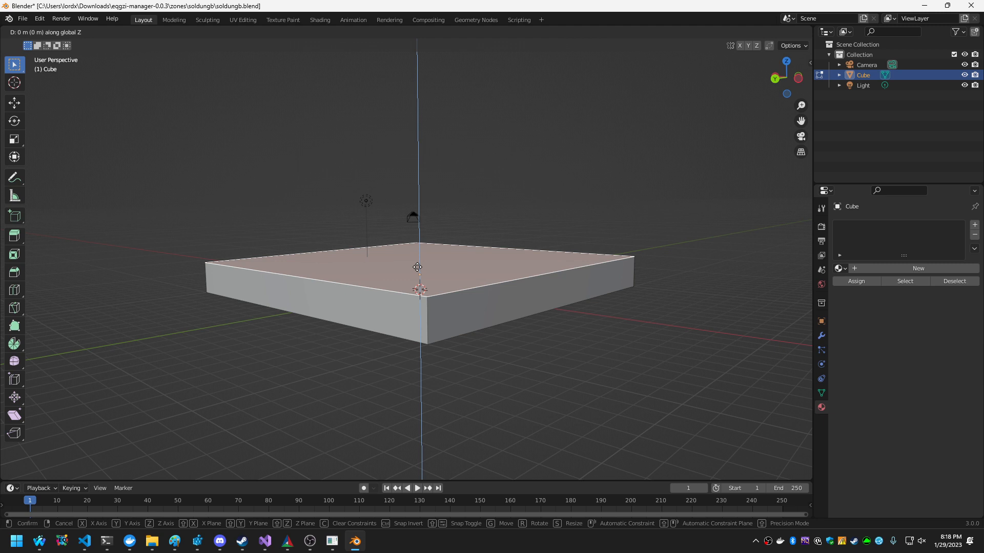
text(10)
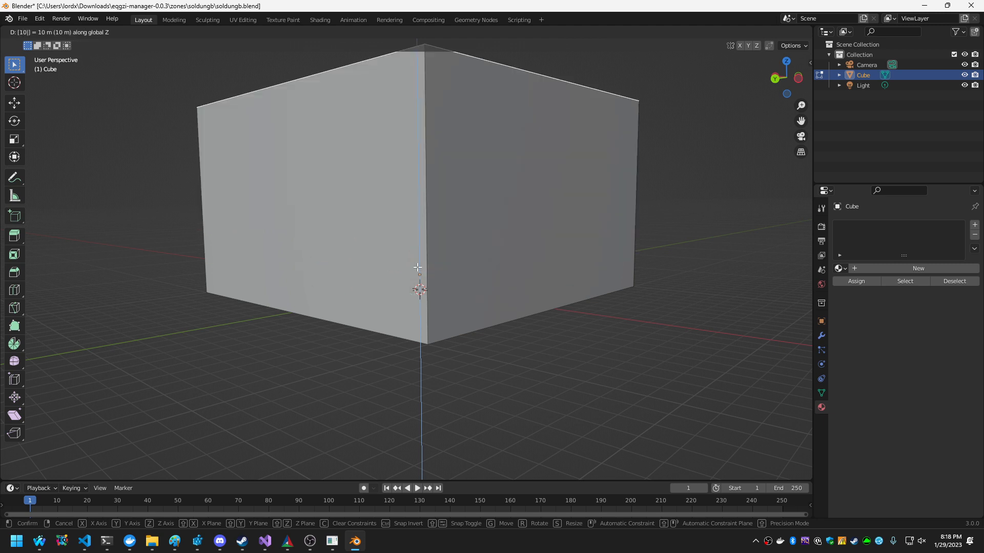
key(Return)
Return to Object Mode and add a second, separate cube mesh inside the room.
key(shift+grave)
key(w)
key(w)
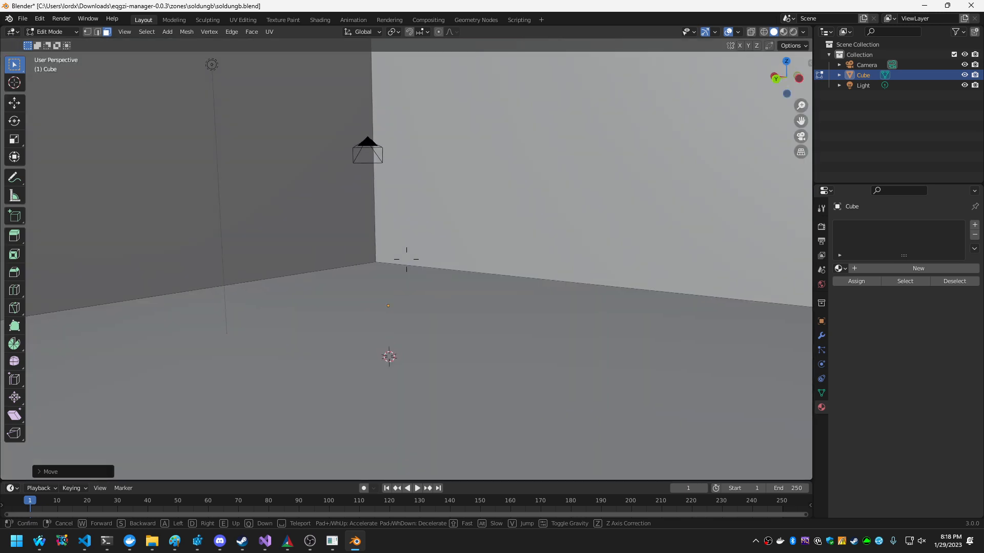
click(410, 260)
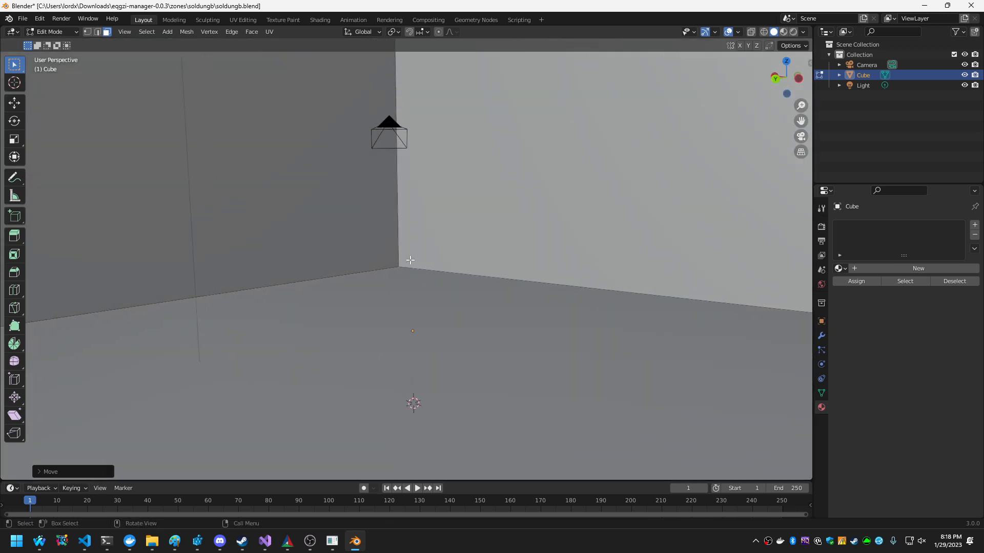
key(Tab)
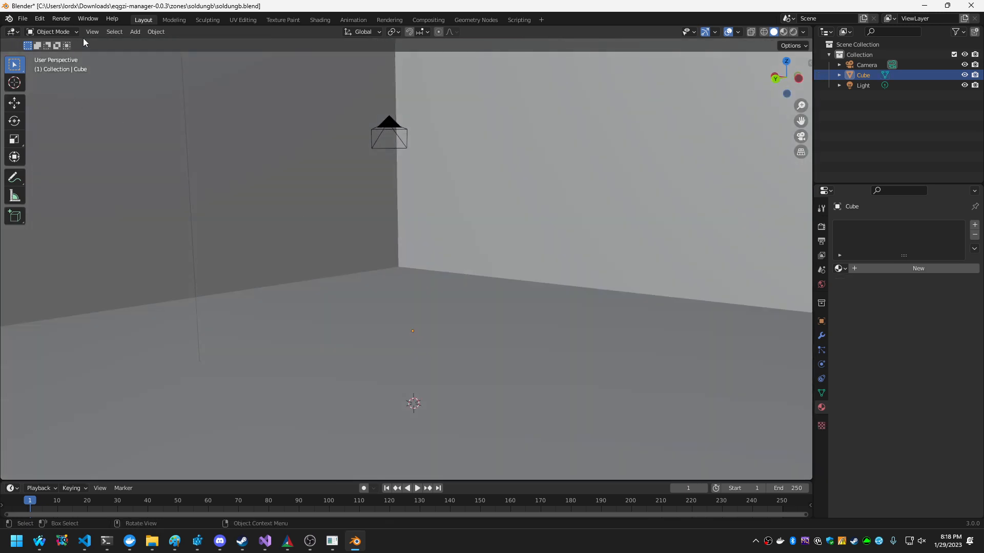
click(136, 32)
mouse_move(154, 45)
click(237, 53)
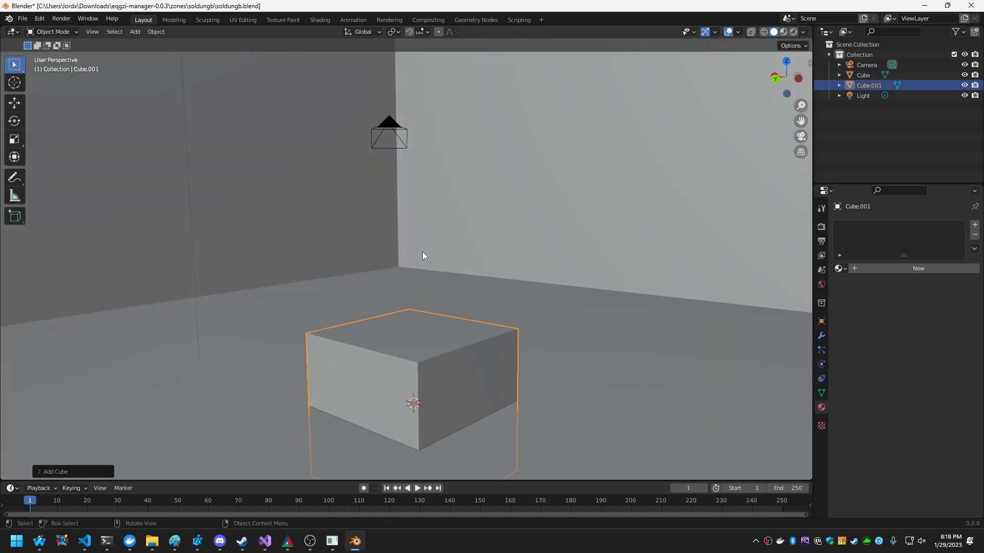
Scale the inner cube by 2 along Z and move it 2 m along Z.
text(sz)
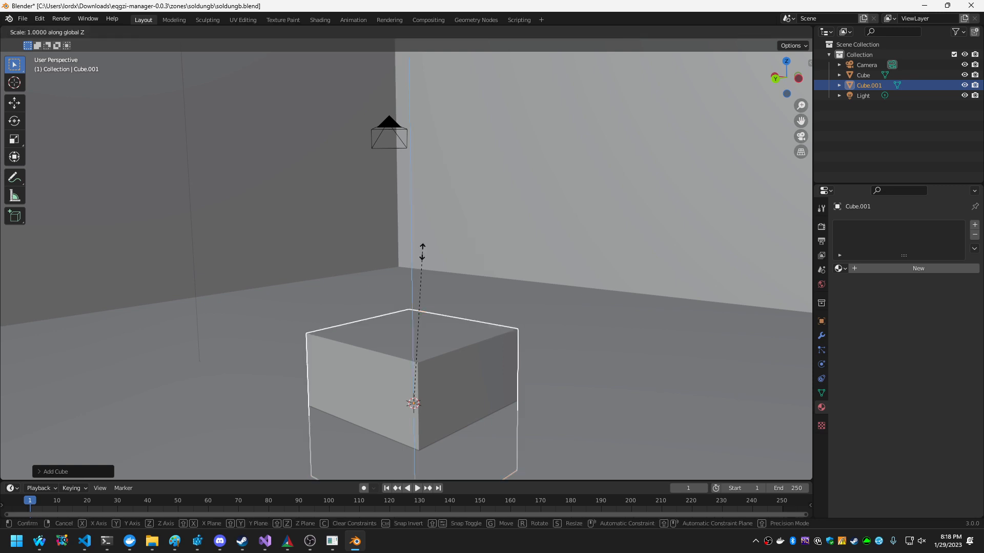
text(2)
key(Return)
text(gz1)
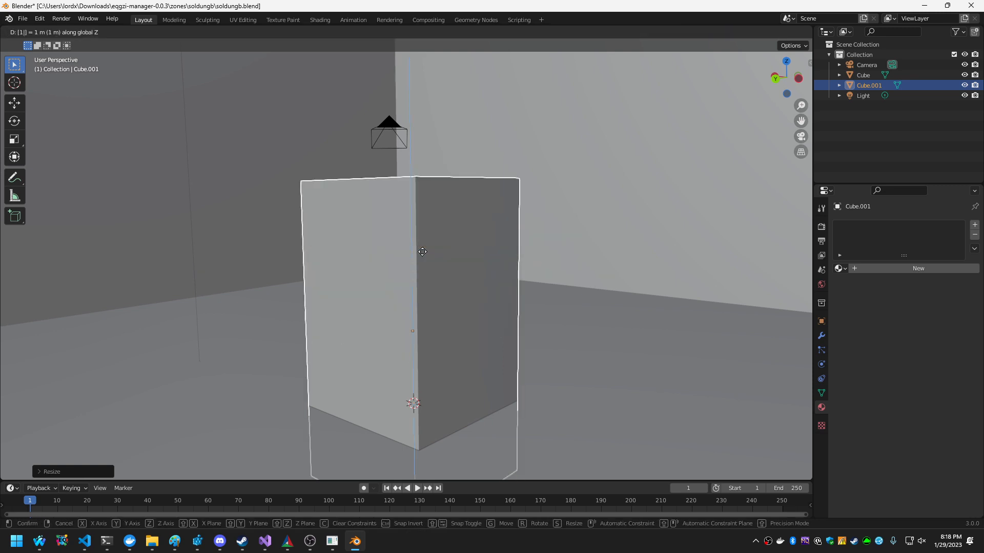
key(Escape)
text(gz2)
key(Return)
Move the tall inner box 5 m along the X axis inside the room.
key(shift+grave)
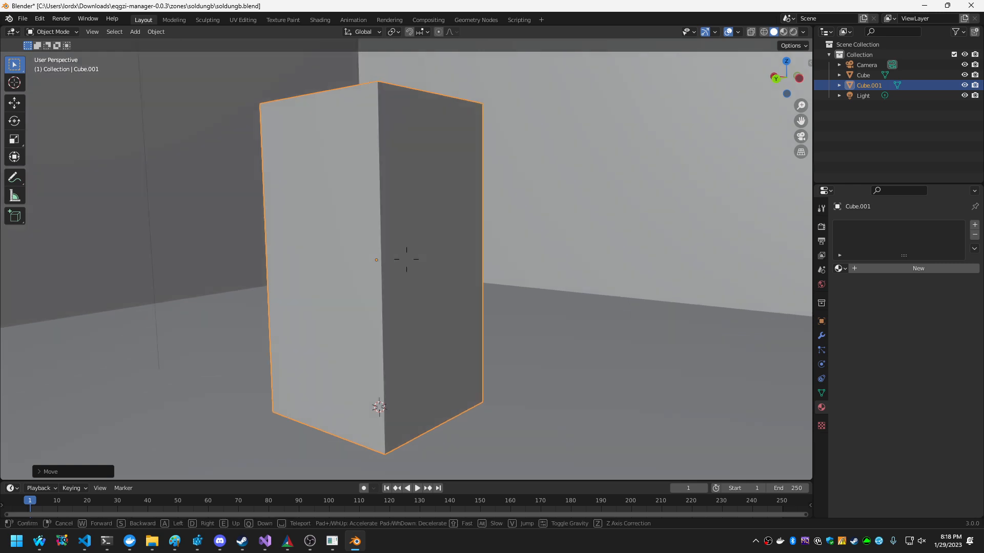
key(s)
key(d)
key(a)
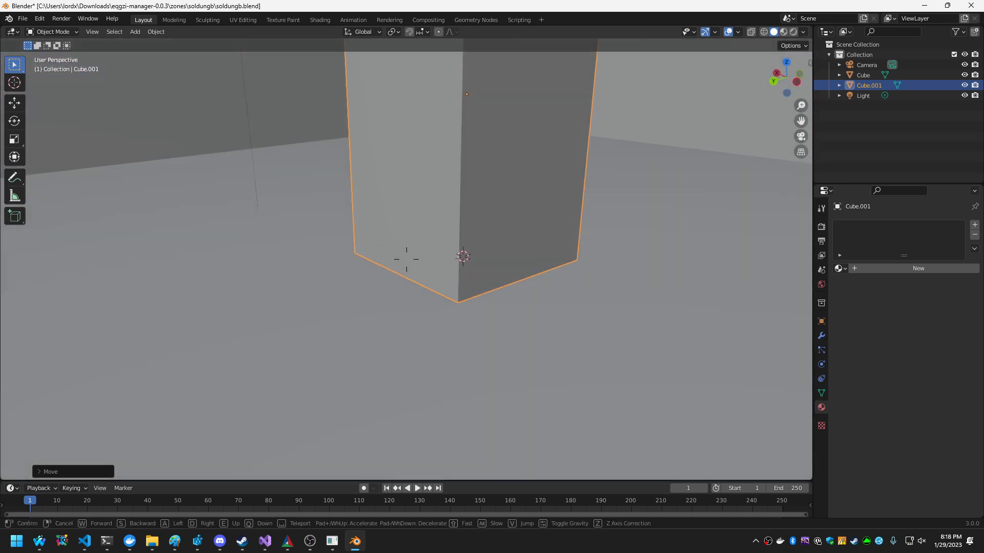
key(s)
click(407, 259)
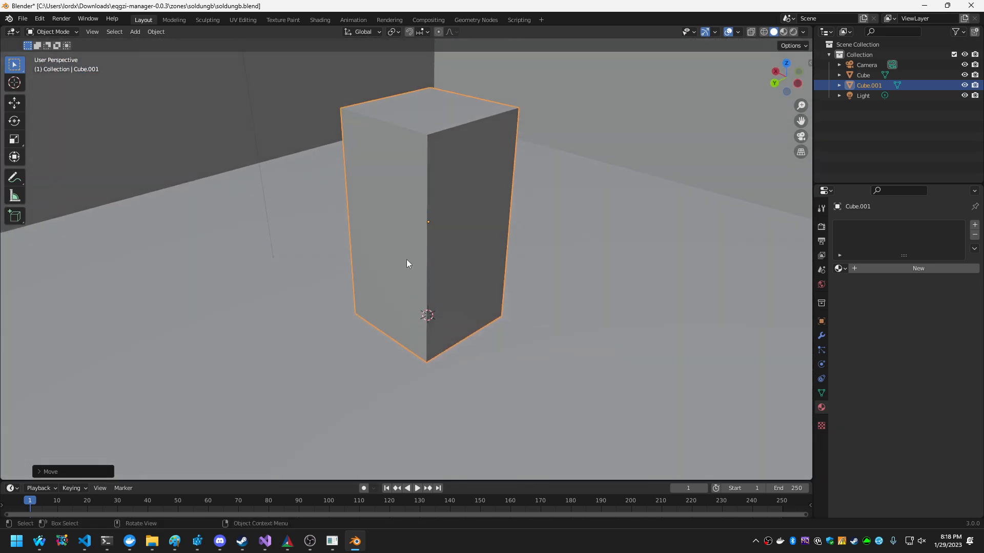
key(g)
text(x)
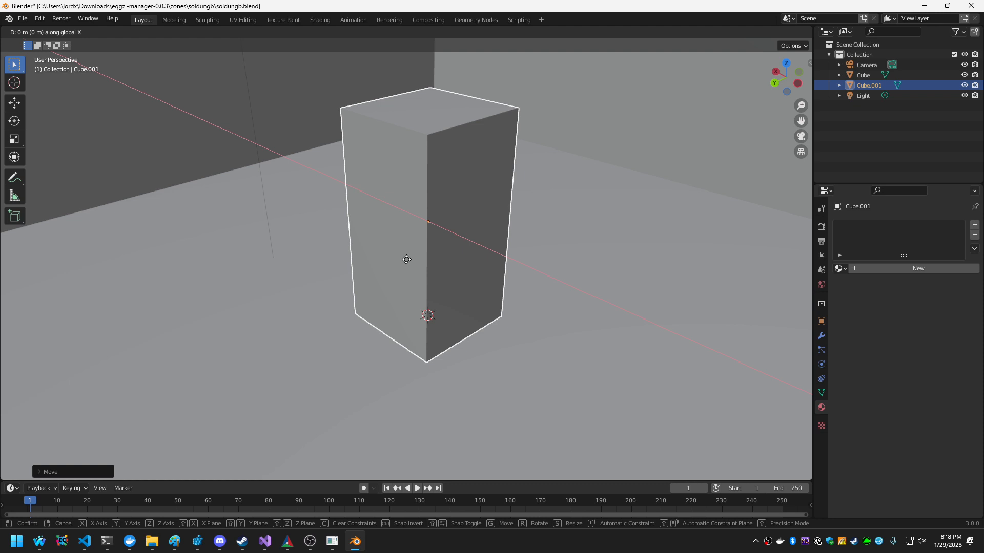
text(5)
key(Return)
Create a new material on the inner box and name it testcube.
key(shift+grave)
key(d)
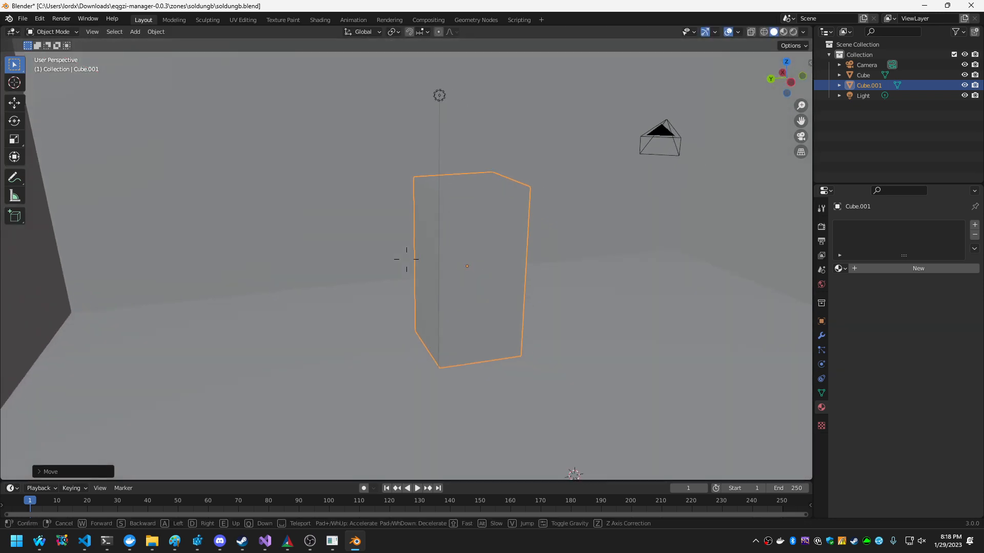
click(407, 262)
click(360, 163)
click(504, 246)
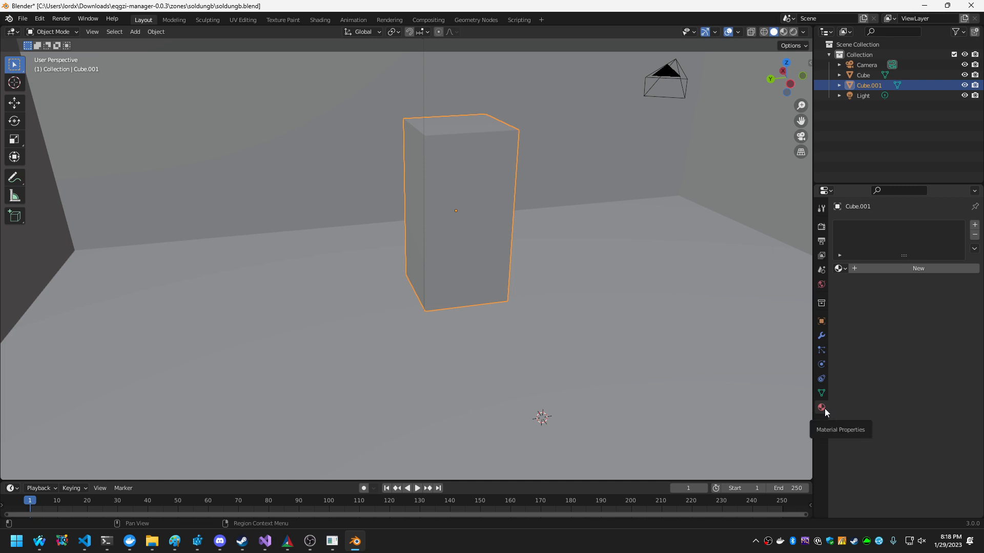
click(924, 268)
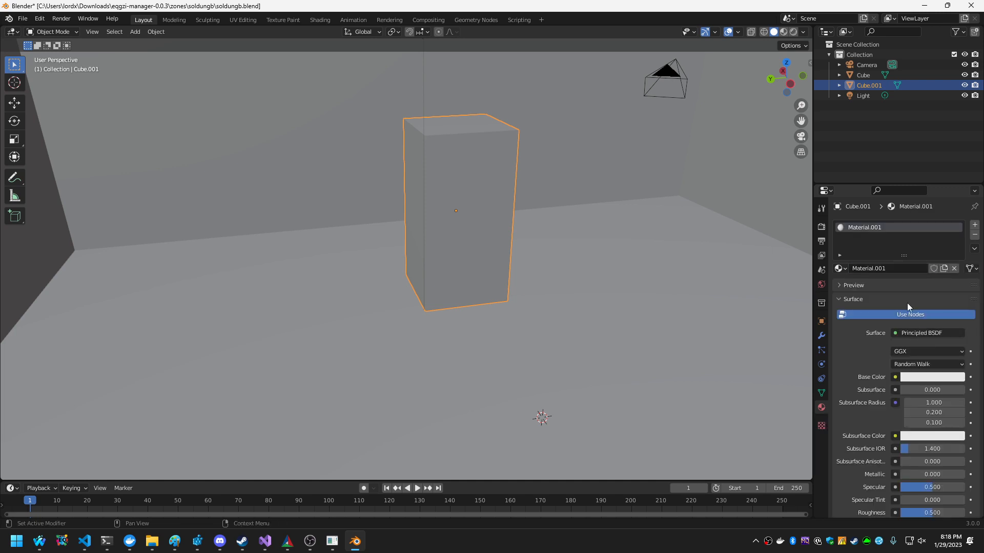
click(897, 267)
text(testcube)
key(Return)
Use an Image Texture as the testcube material's Base Color and load white.png into it.
scroll(858, 370, down, 1)
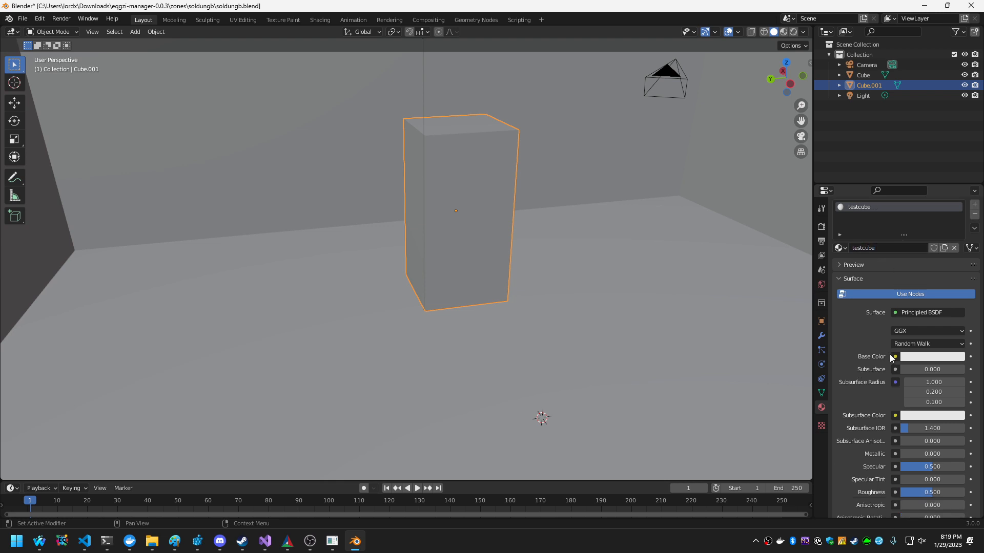
click(894, 357)
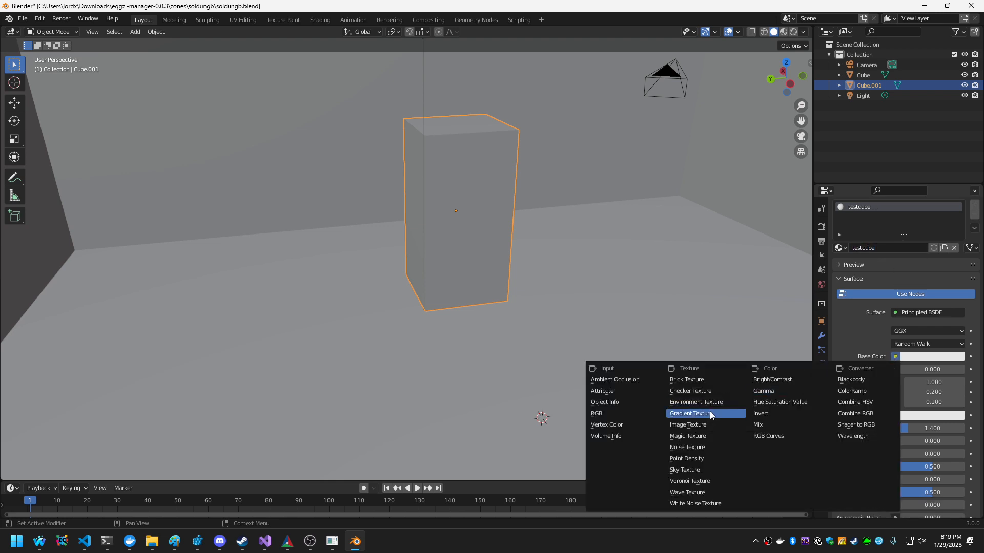
click(897, 358)
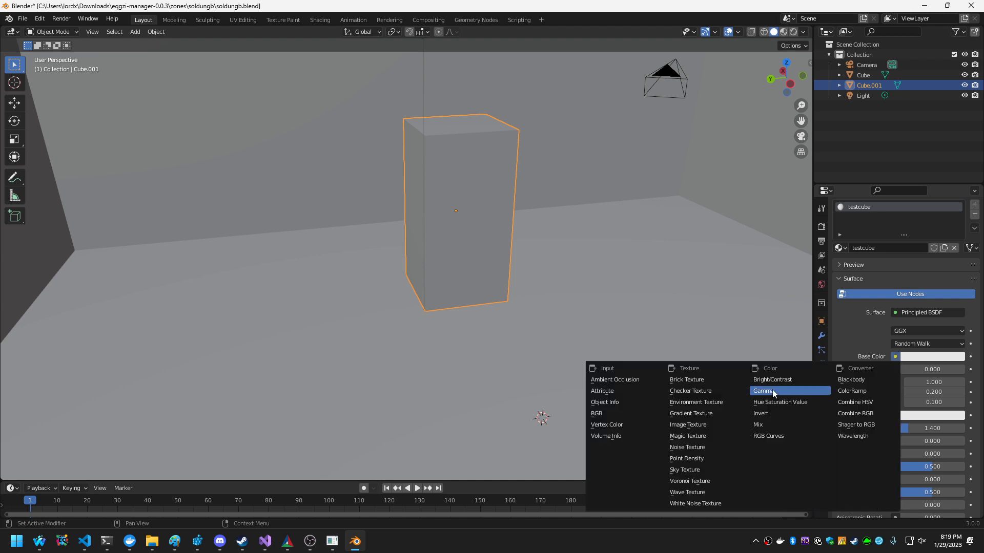
click(712, 431)
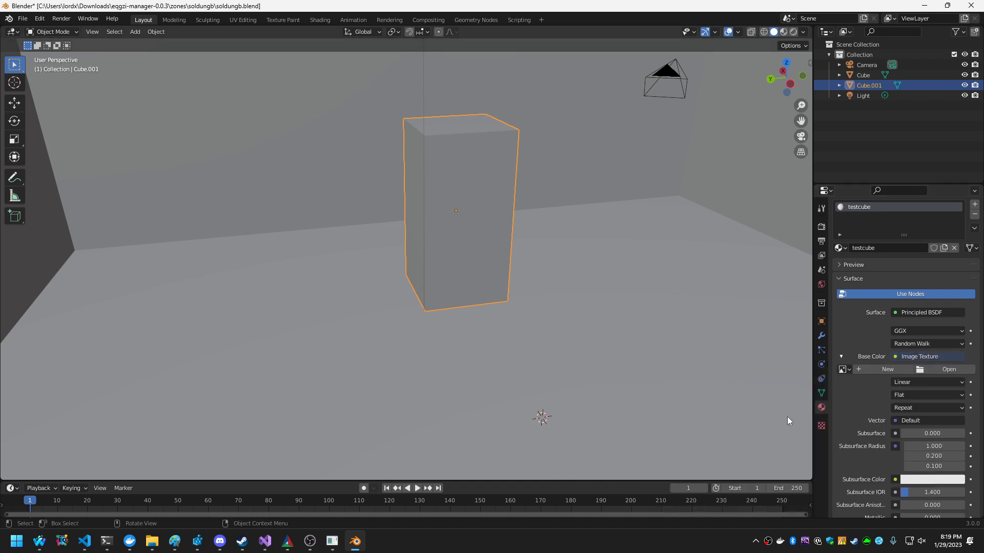
click(929, 369)
double_click(386, 199)
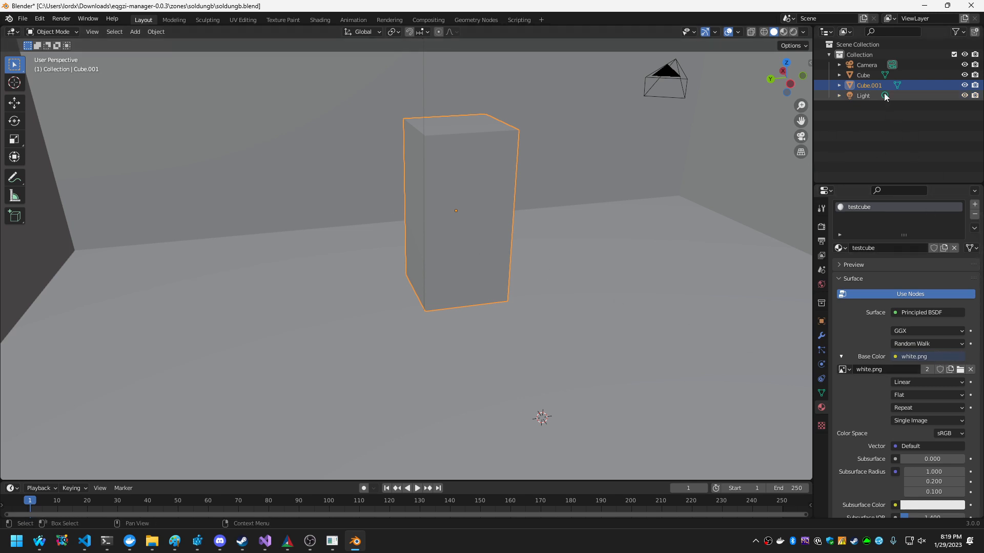
Rename the inner box object Cube.001 as testcube in the scene hierarchy.
double_click(877, 85)
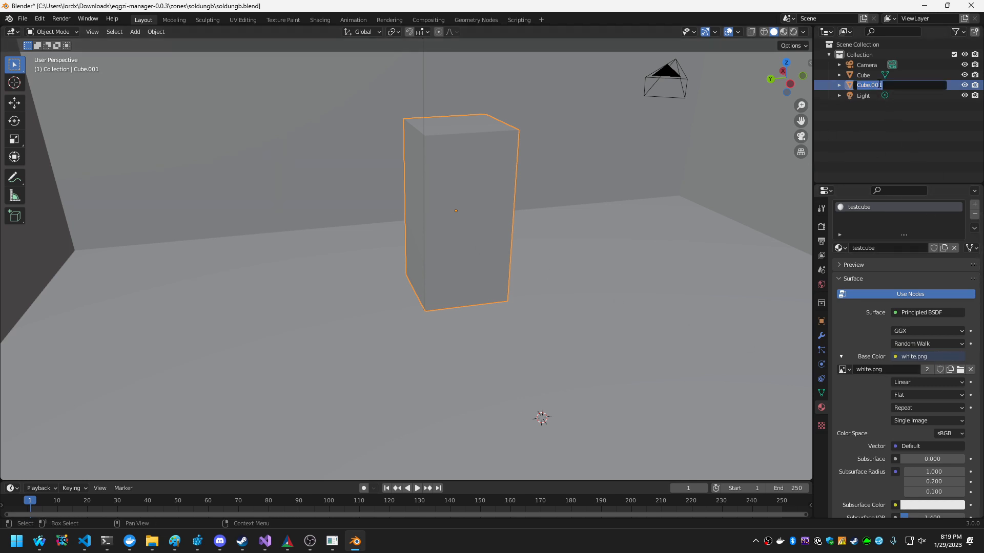
text(testcube)
key(Return)
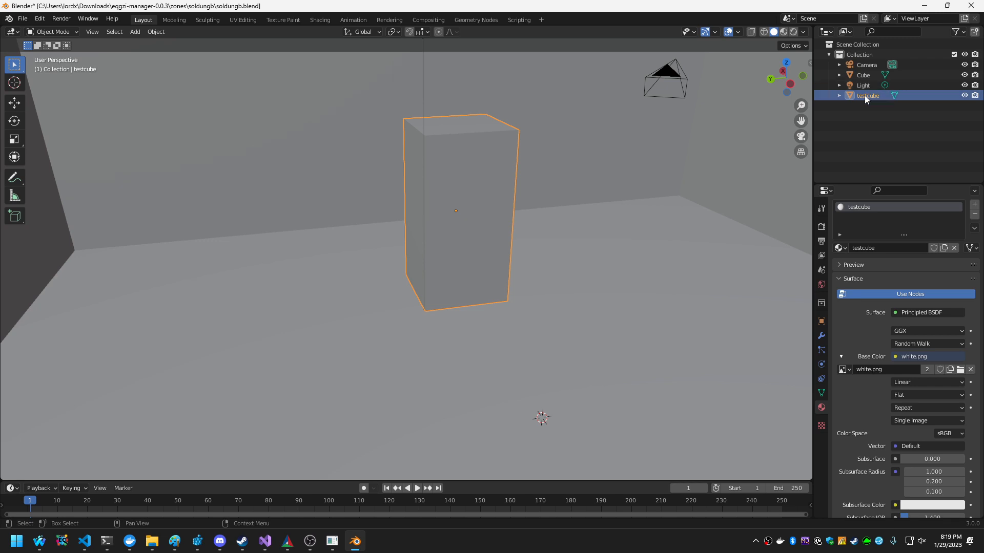
Rename the large outer Cube object as room in the scene hierarchy.
click(887, 130)
click(481, 189)
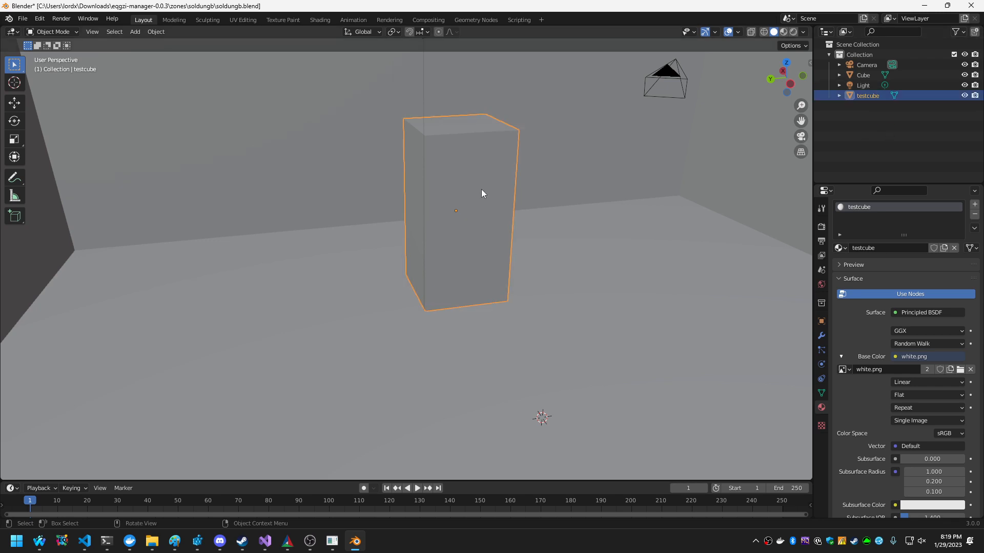
click(586, 205)
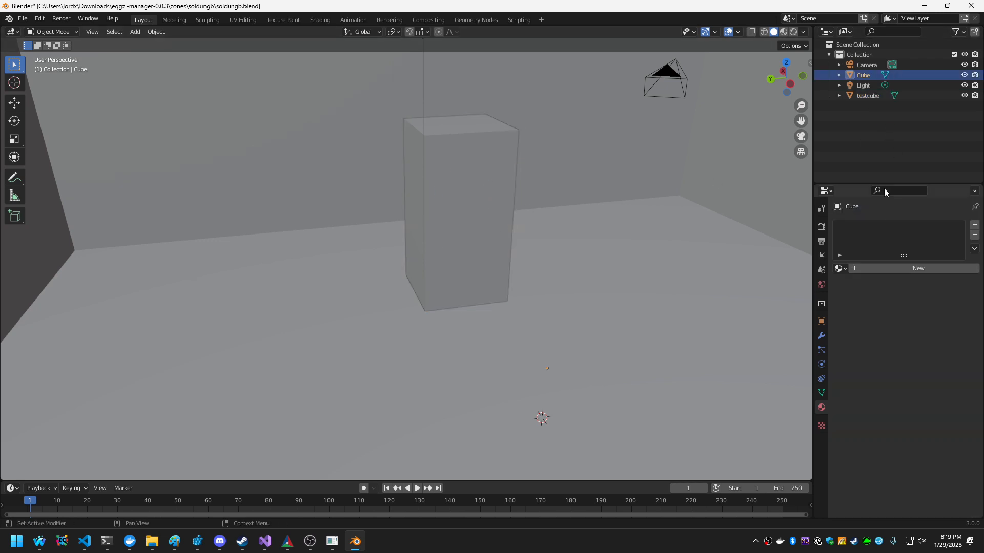
click(862, 75)
double_click(863, 75)
text(room)
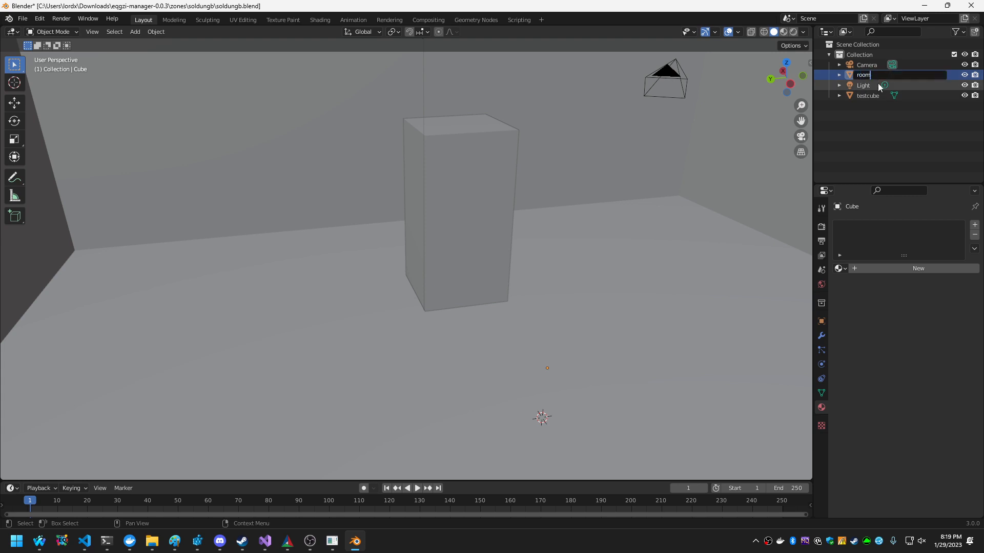
key(Return)
Create a new material on the room object and name it room.
click(885, 268)
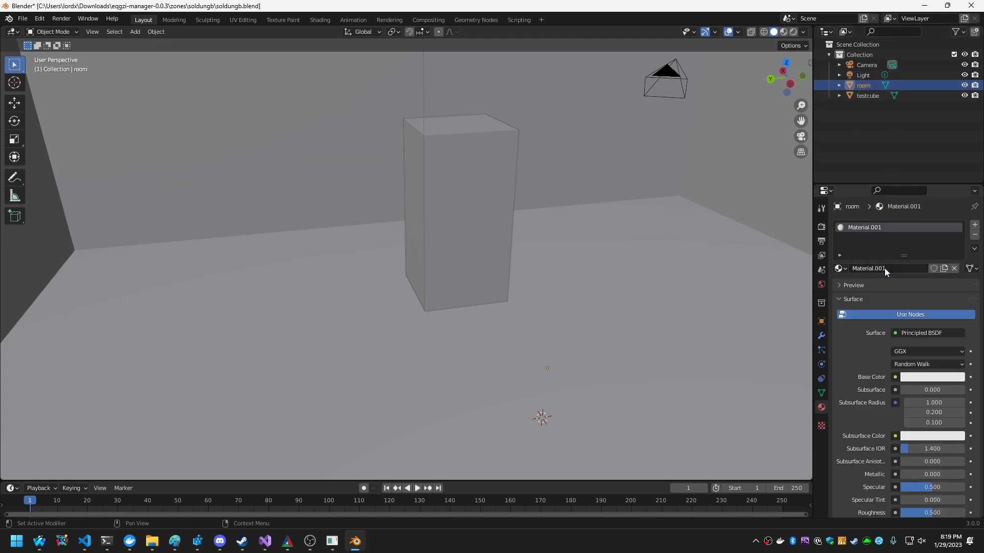
double_click(889, 269)
text(room)
key(Return)
Use an Image Texture as the room material's Base Color and load white.png into it.
click(895, 377)
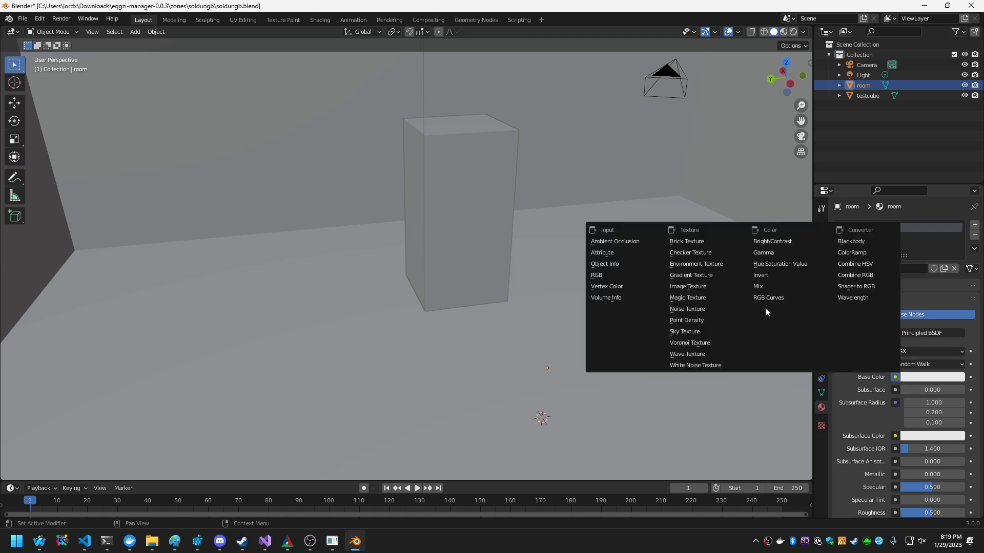
click(689, 287)
click(945, 391)
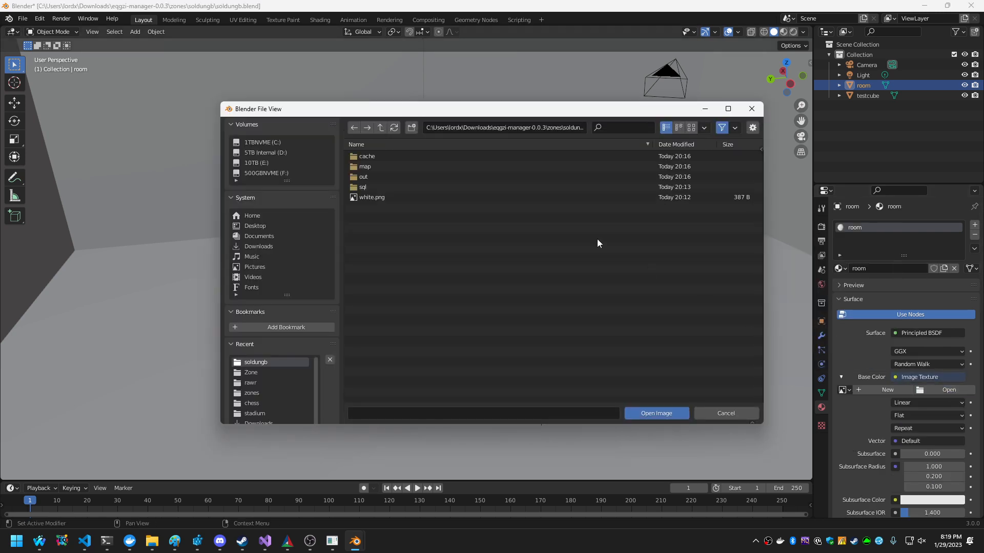
click(398, 193)
click(652, 411)
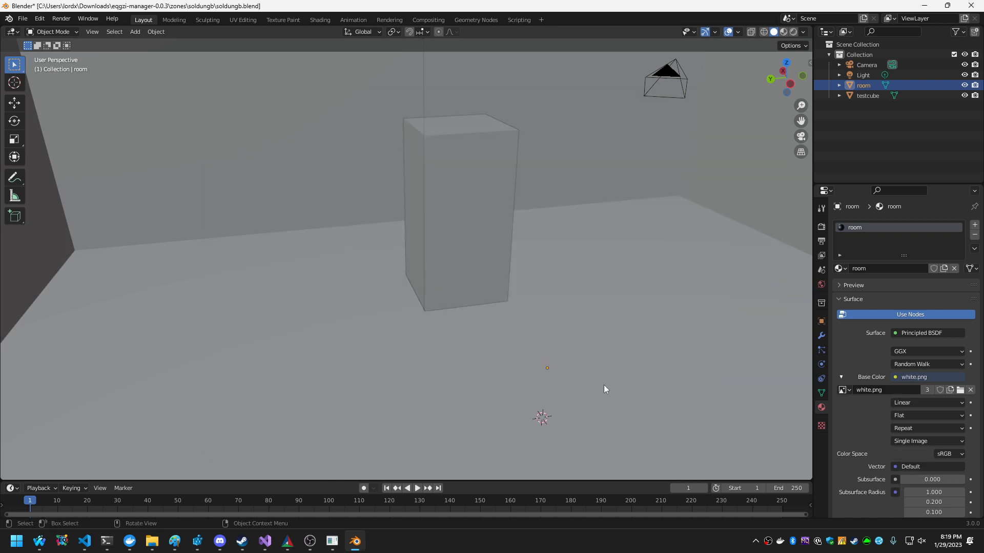
Switch the viewport to Material Preview shading and enable the Face Orientation overlay.
click(785, 32)
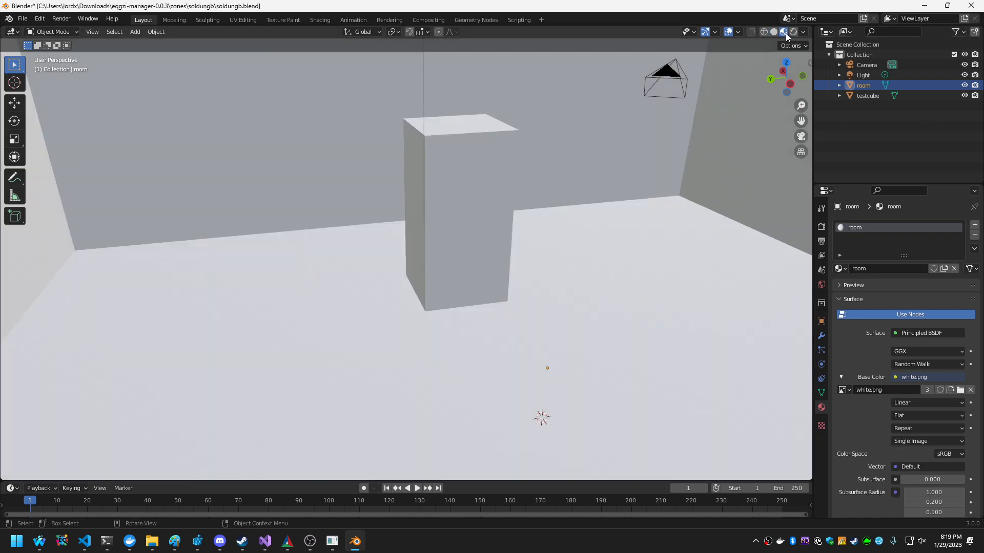
key(shift+grave)
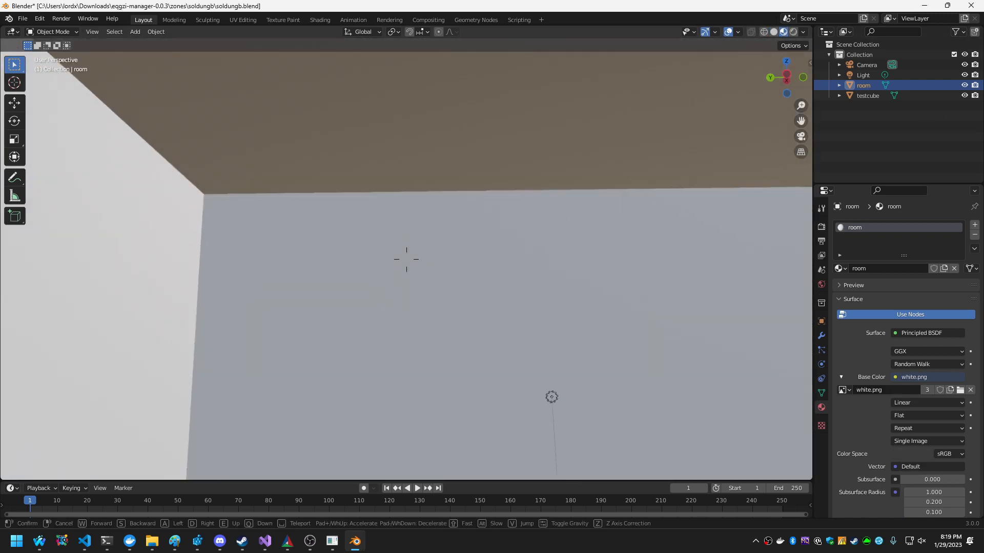
key(Escape)
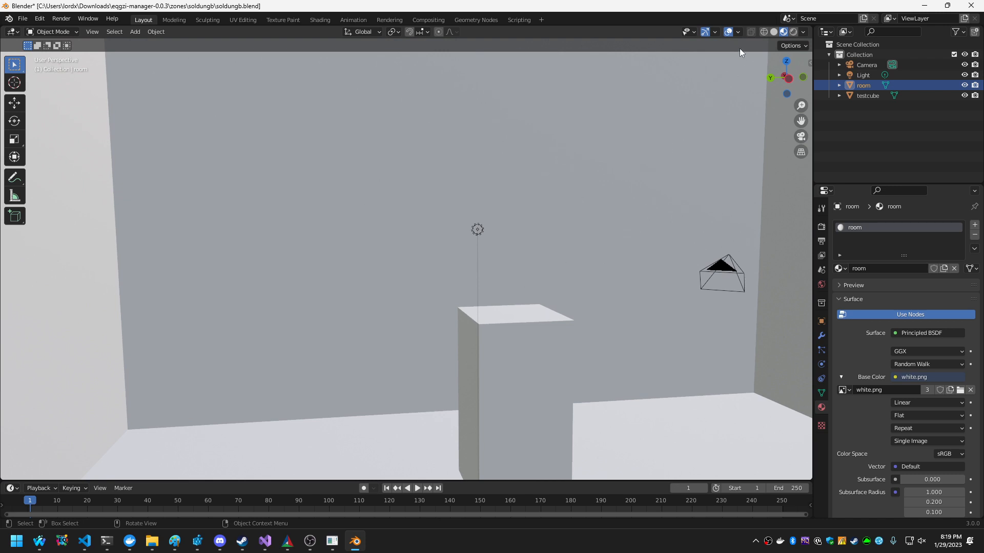
click(738, 32)
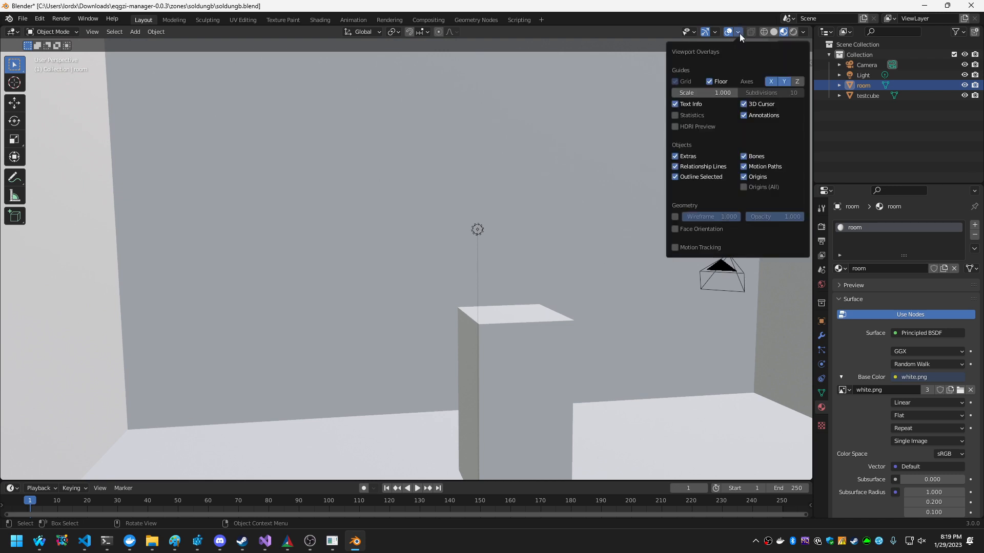
click(674, 230)
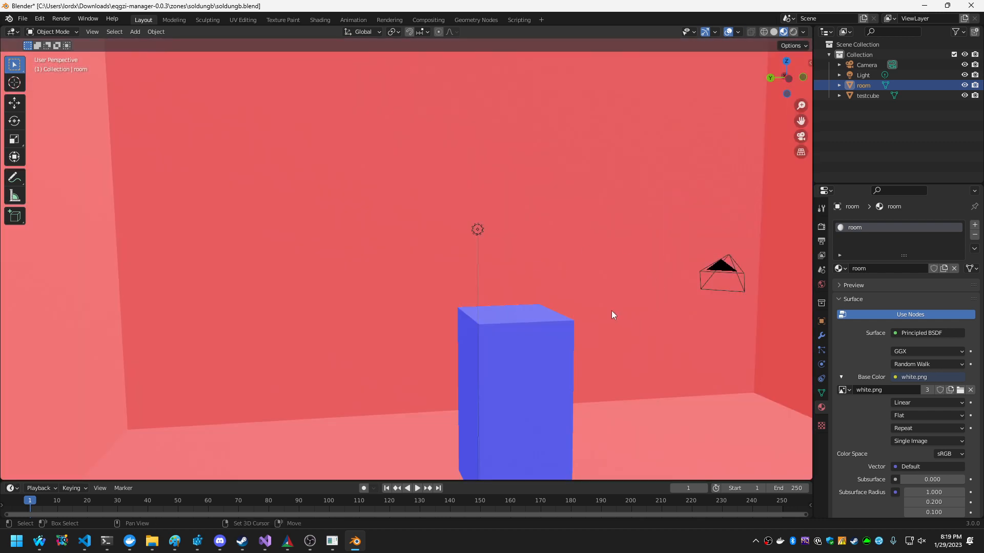
key(shift+grave)
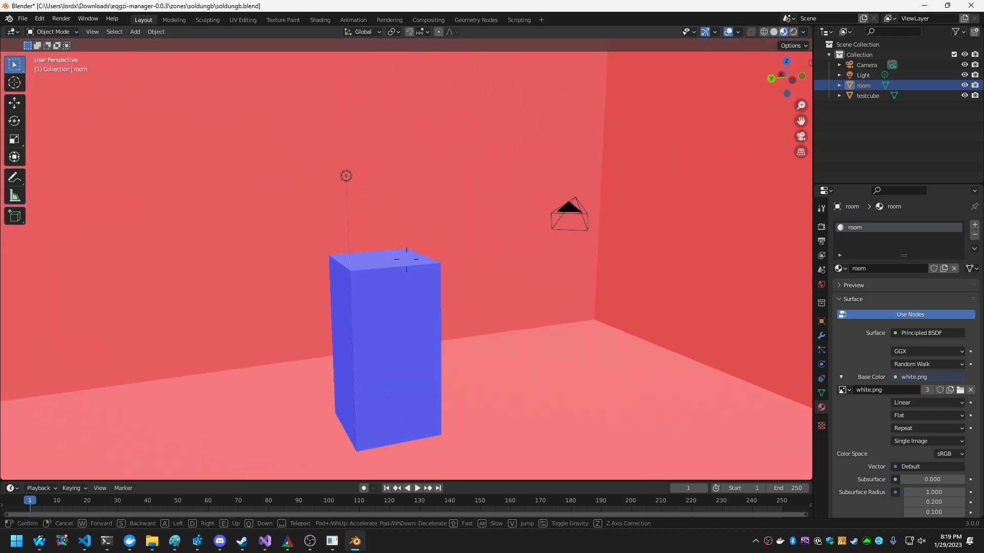
click(478, 223)
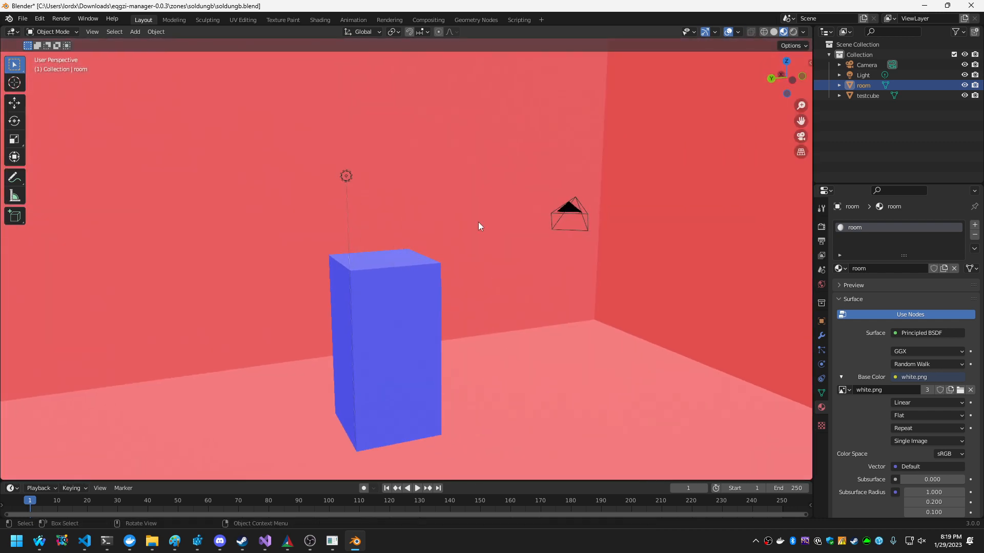
Toggle the Face Orientation overlay off and on again to compare the displayed surfaces.
click(737, 32)
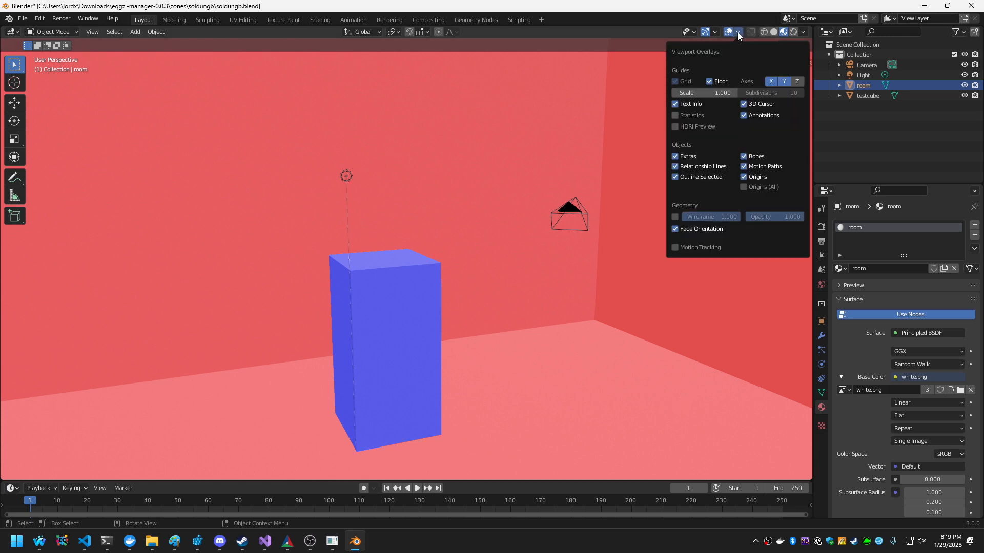
click(675, 229)
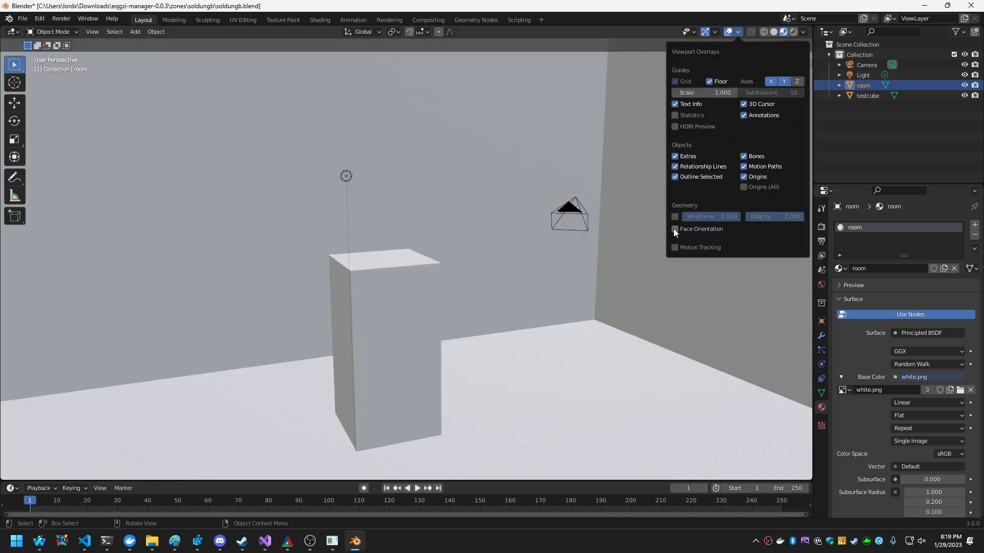
click(675, 229)
click(675, 229)
click(675, 229)
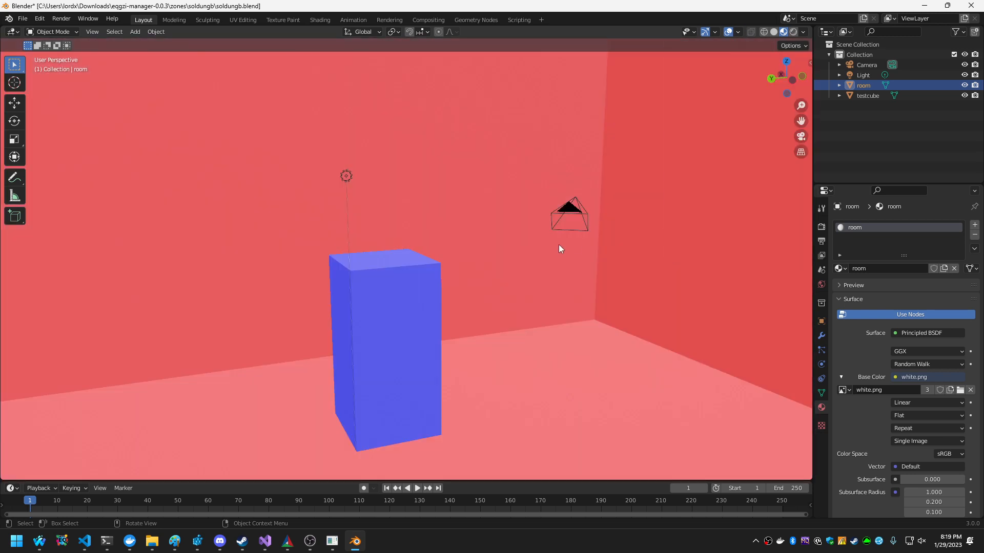
Examine the face orientation of the room's walls and the test cube from inside and outside the room.
key(shift+grave)
key(w)
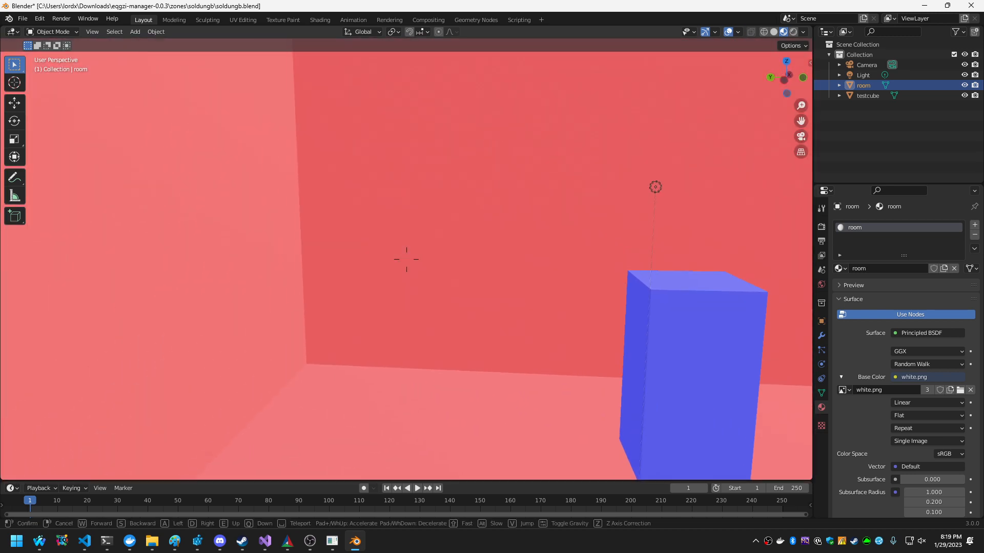
key(s)
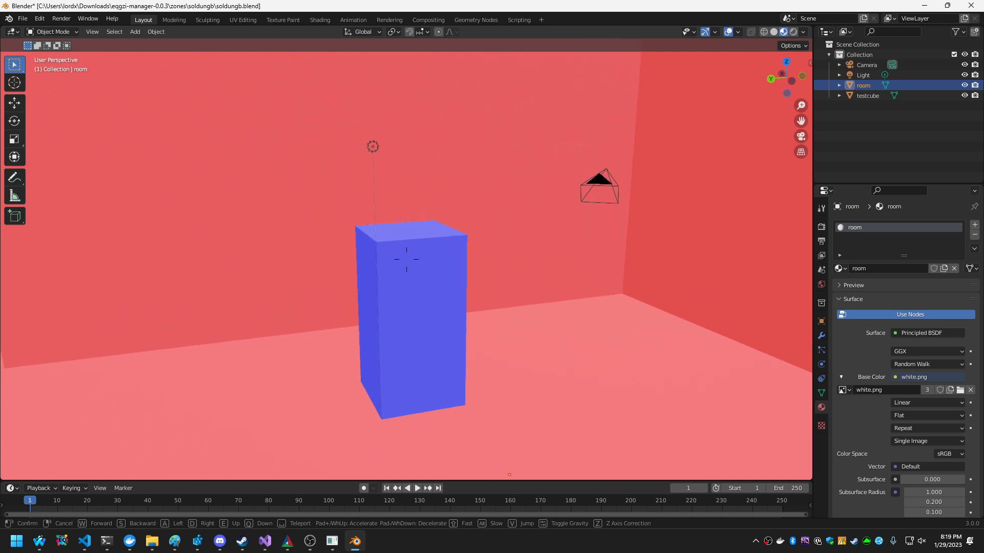
key(d)
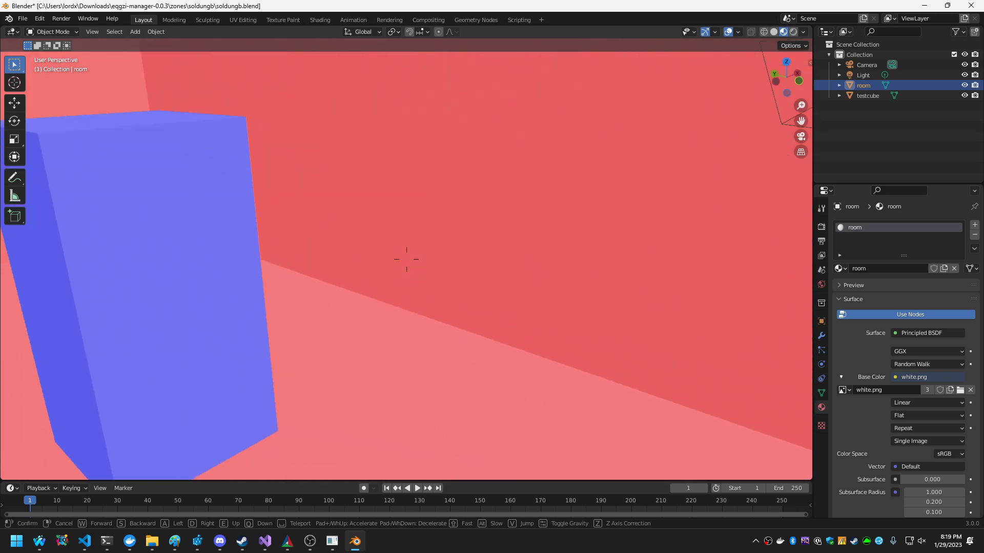
key(w)
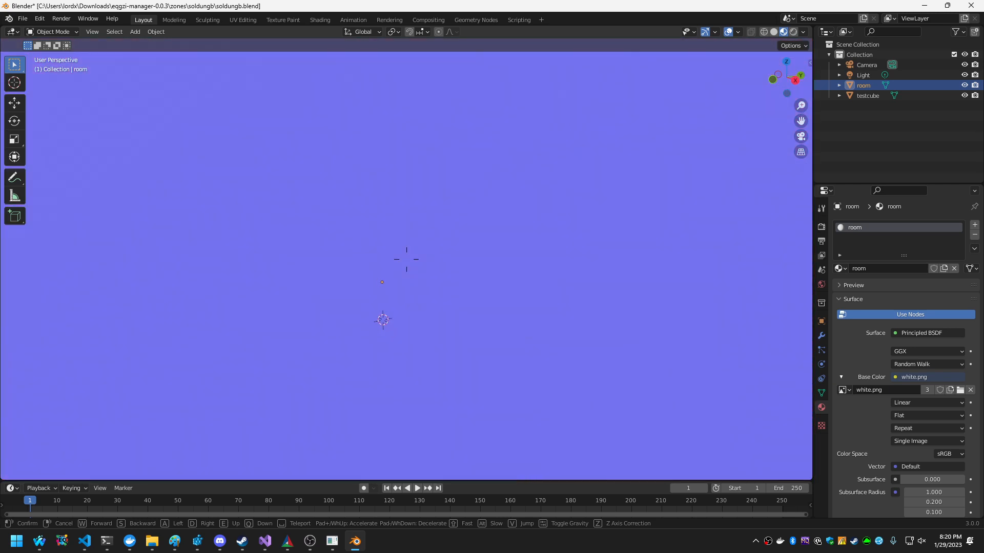
key(s)
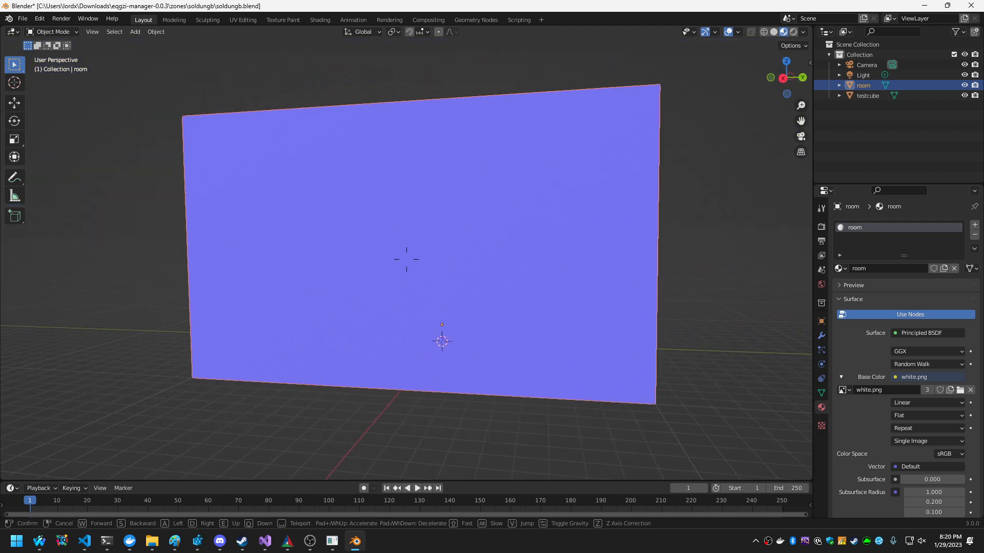
key(d)
key(w)
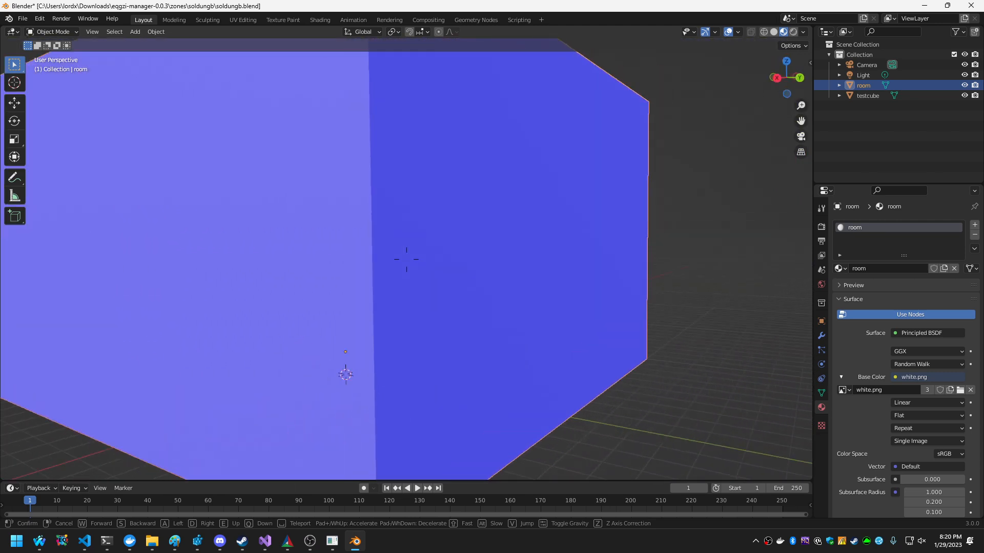
key(w)
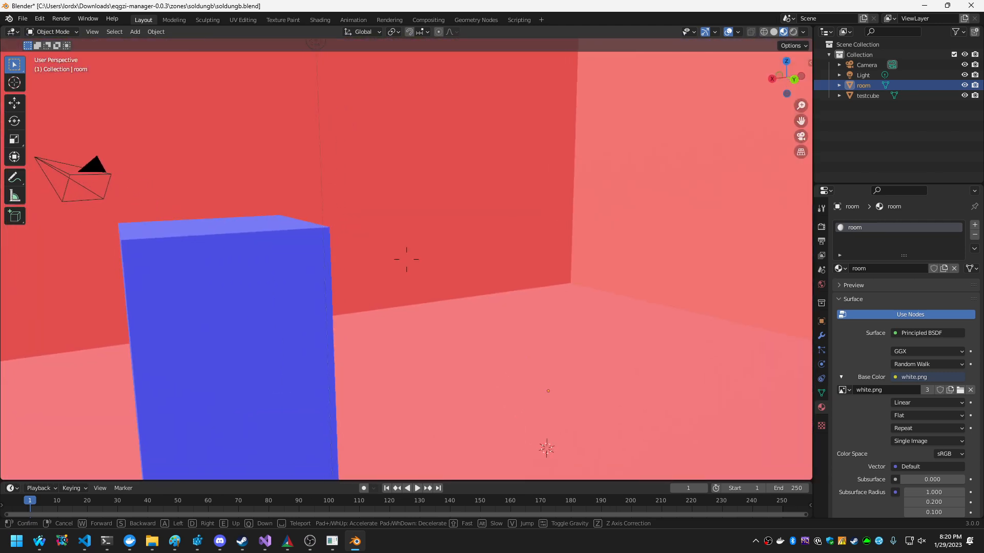
key(s)
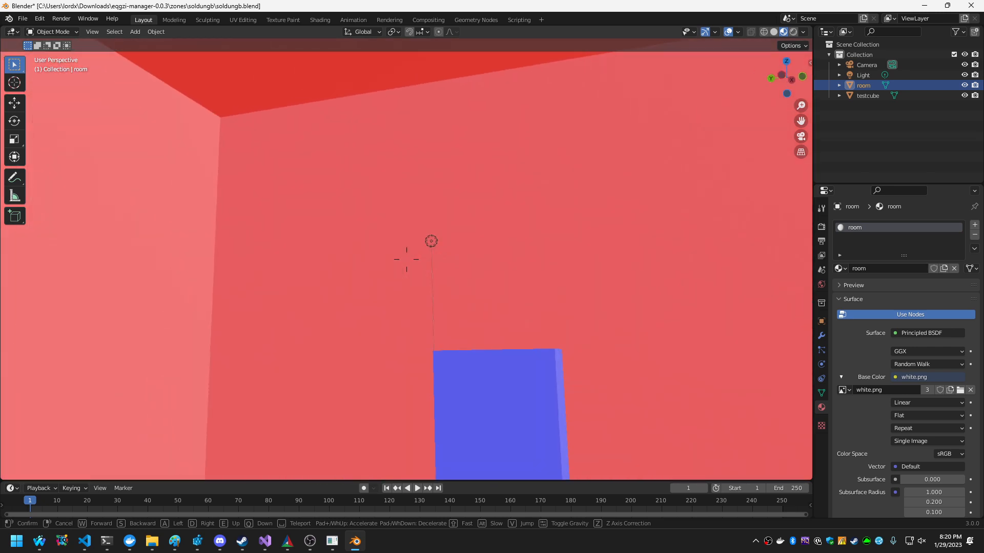
key(s)
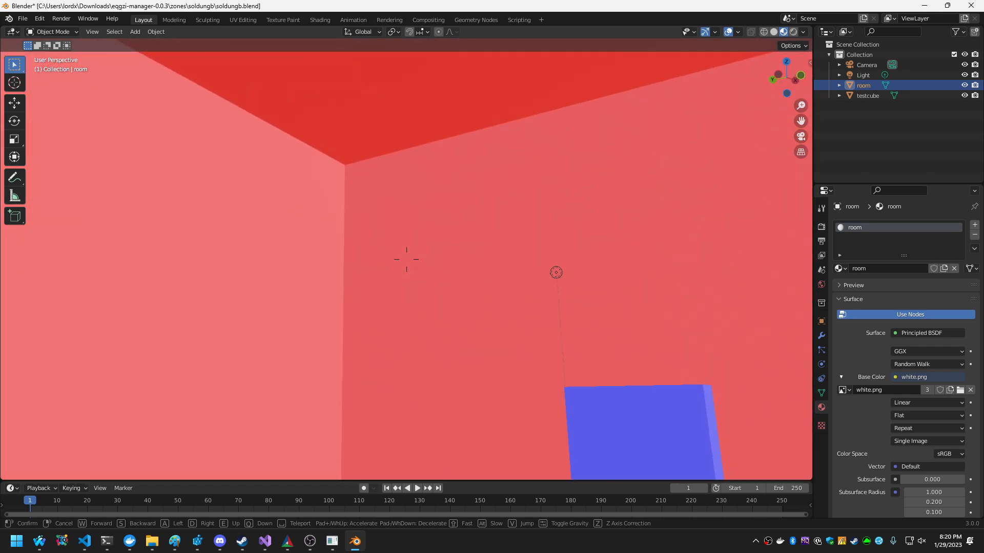
click(406, 260)
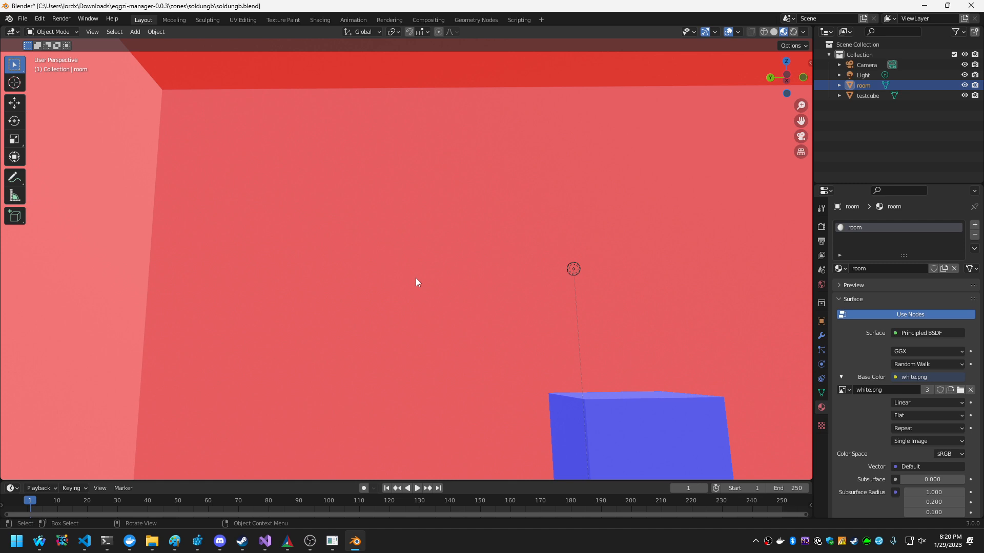
Flip the normals of all the room mesh's faces in Edit Mode.
scroll(416, 278, down, 3)
scroll(416, 280, up, 4)
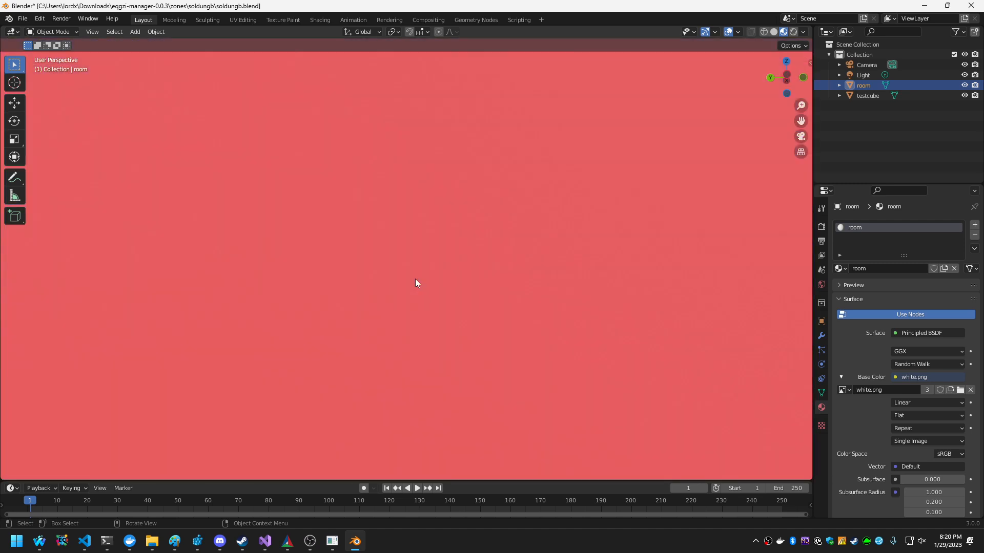
scroll(416, 279, up, 1)
scroll(415, 280, down, 3)
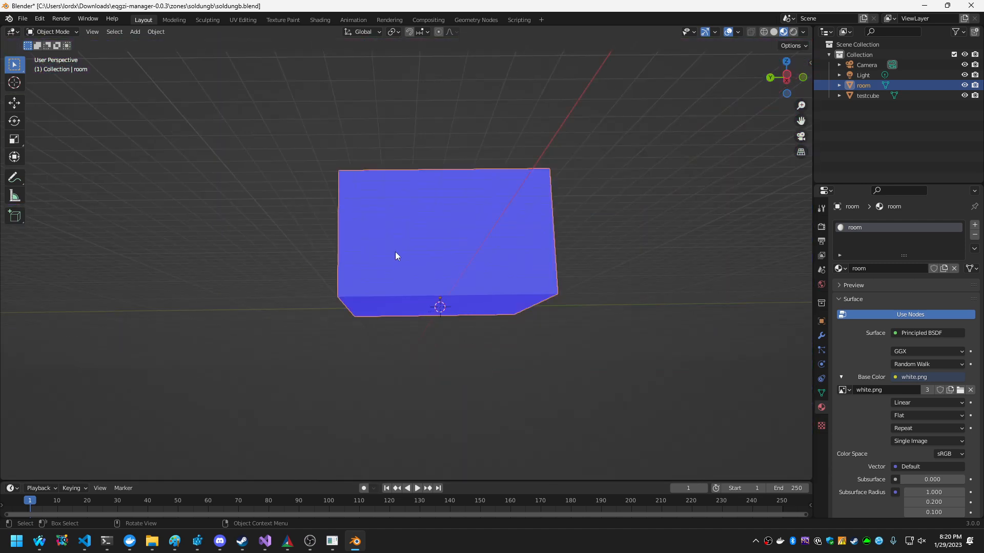
scroll(395, 259, up, 4)
key(Tab)
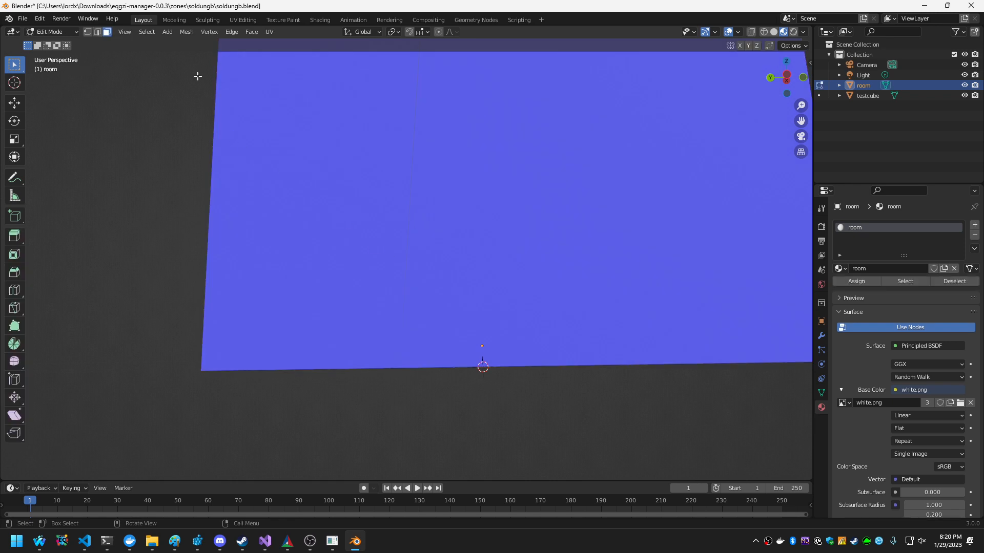
key(a)
scroll(153, 149, down, 3)
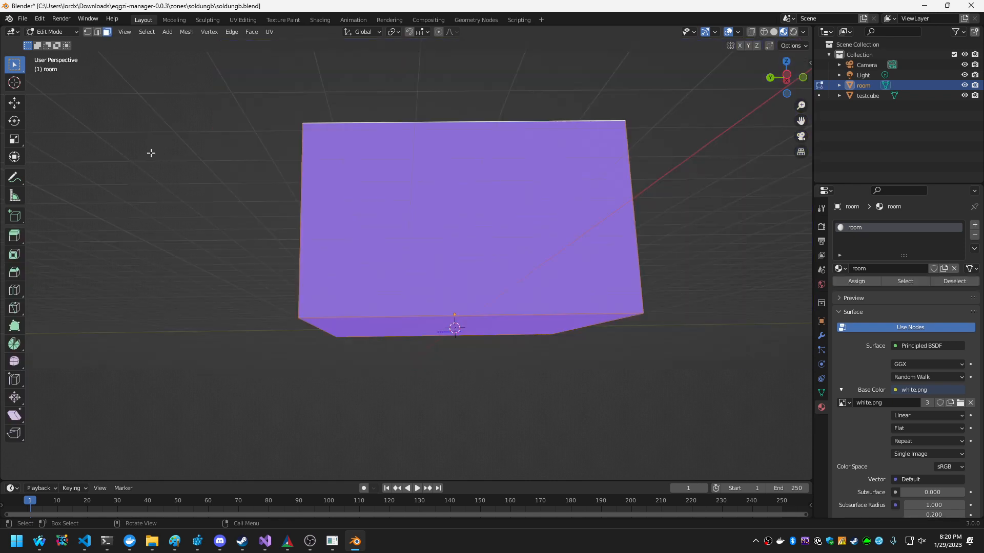
scroll(198, 159, up, 3)
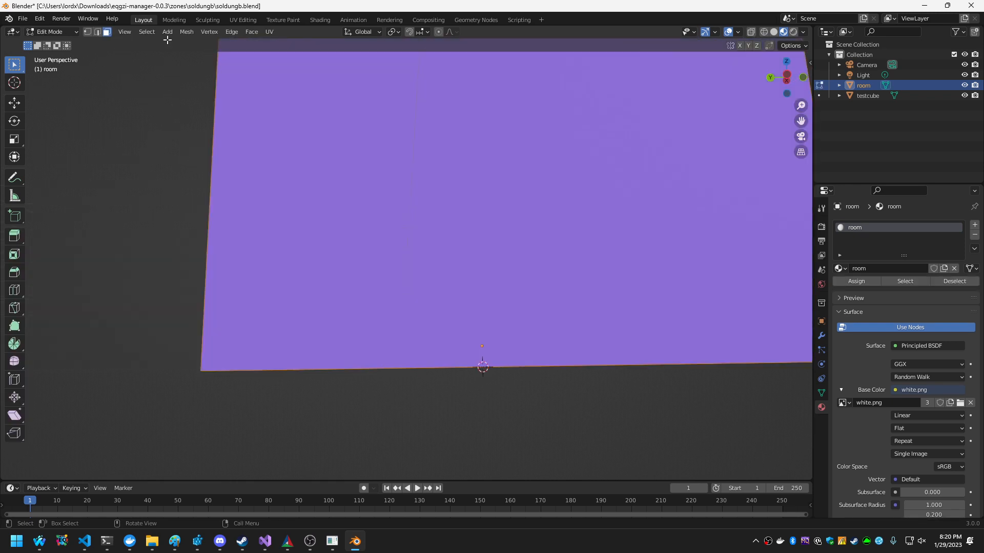
click(184, 32)
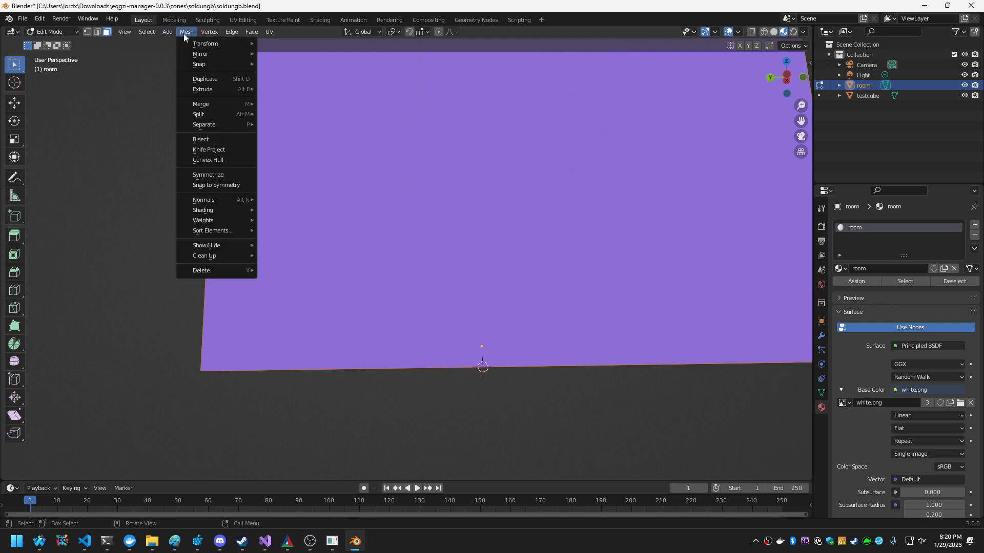
mouse_move(219, 200)
click(283, 201)
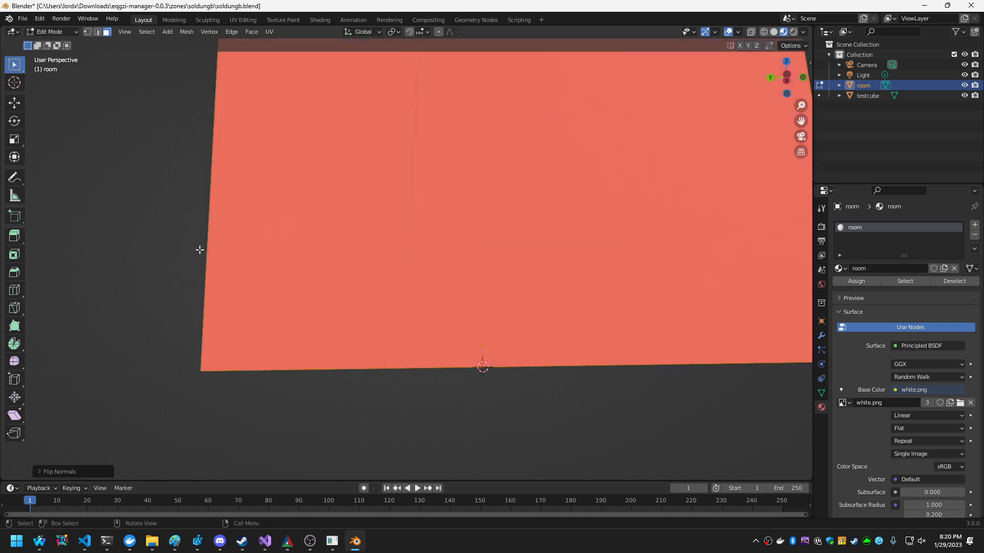
key(shift+grave)
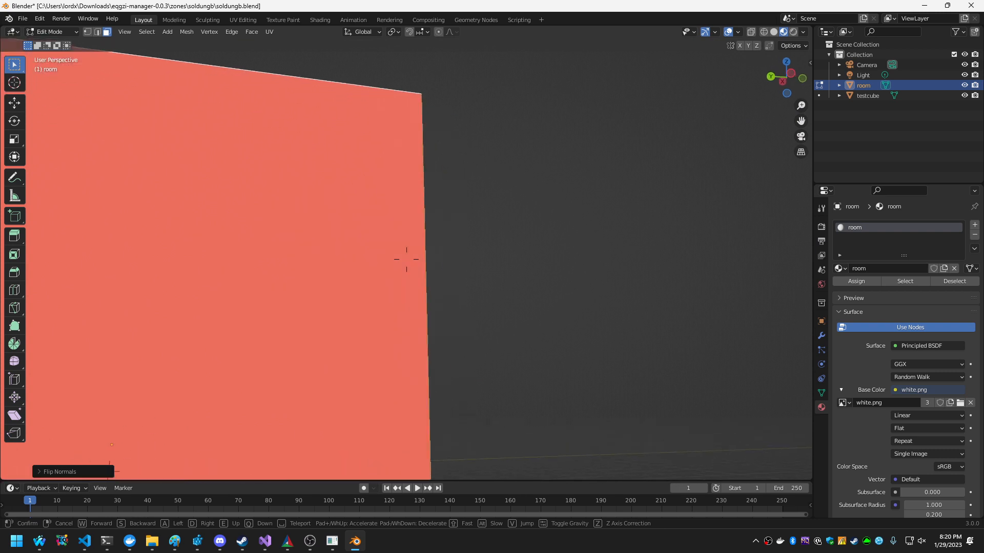
Check the room's flipped faces from outside and inside, and turn the Face Orientation overlay off.
key(w)
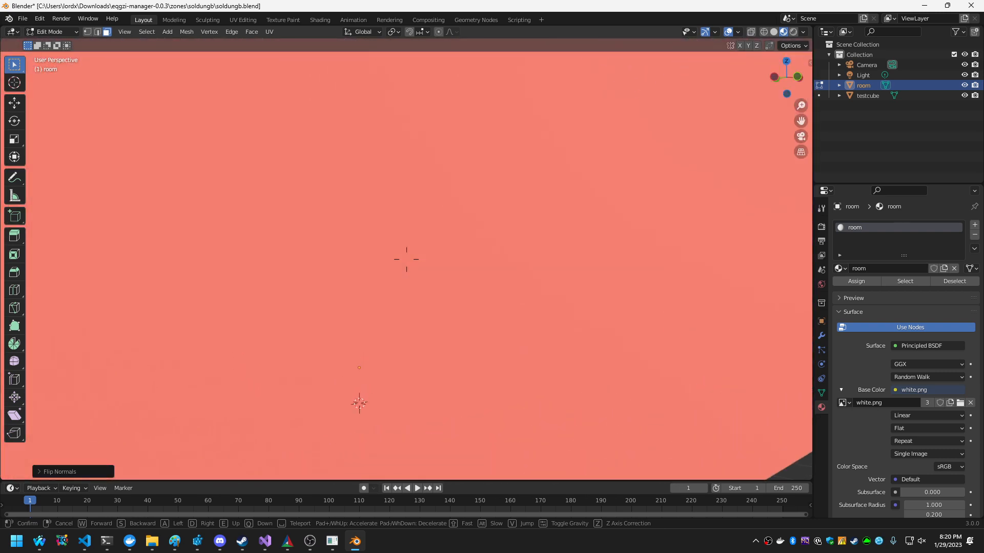
key(w)
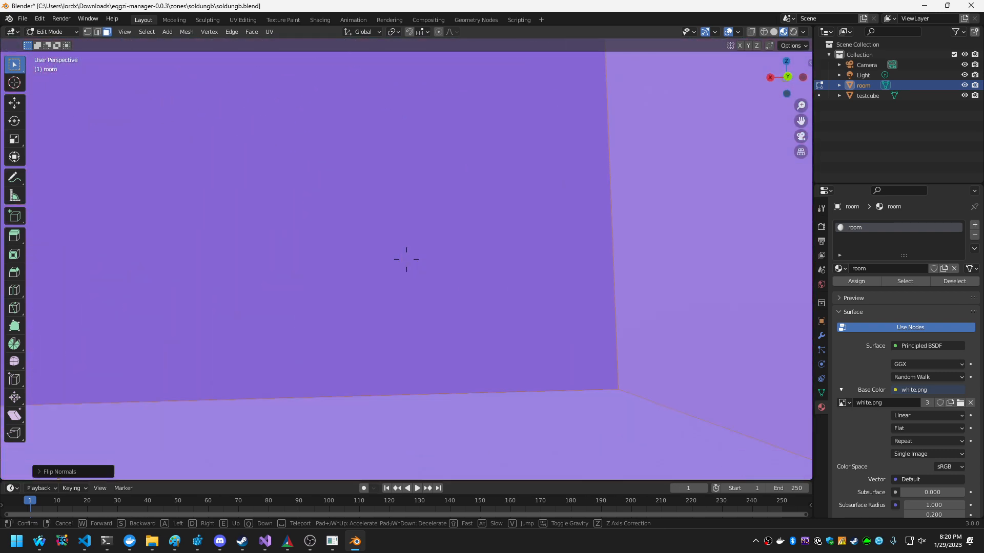
click(406, 259)
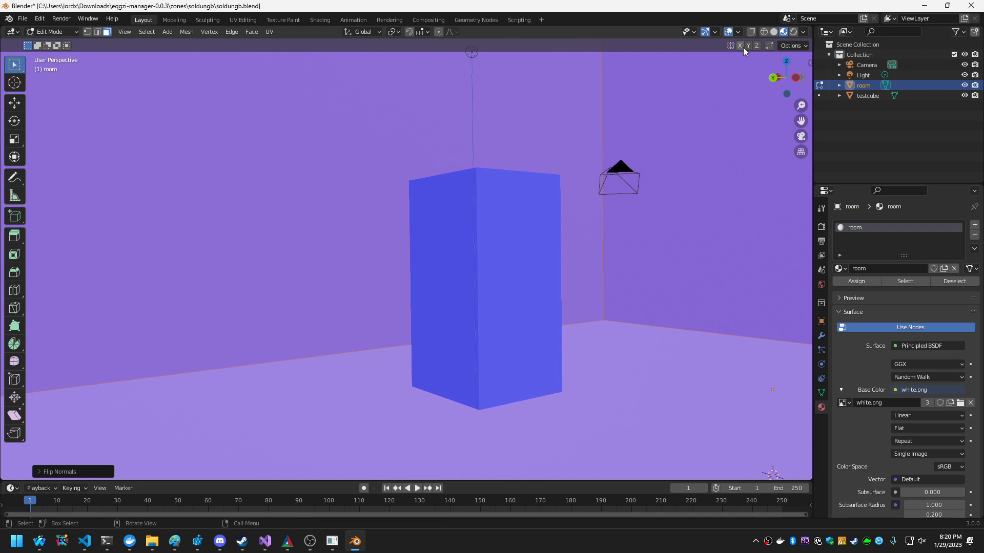
click(739, 32)
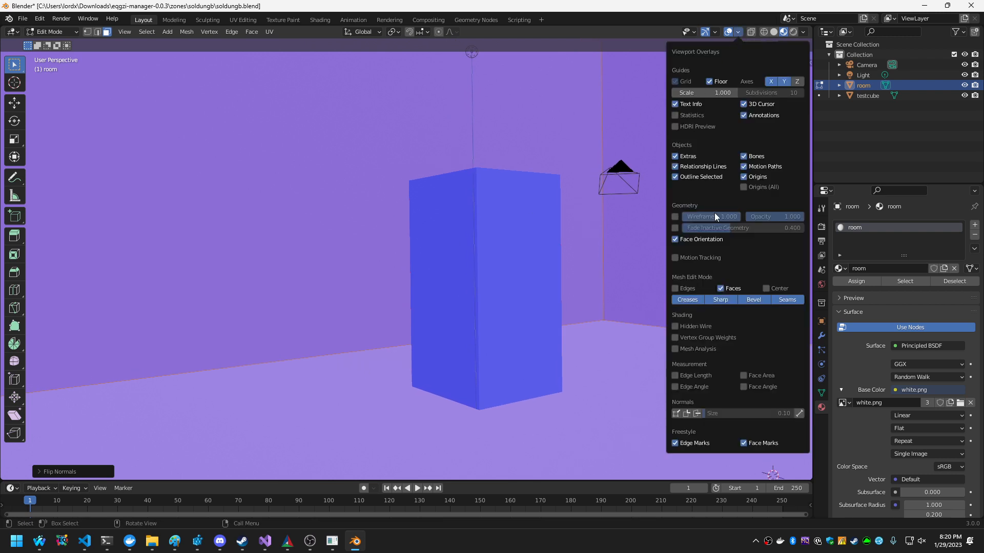
click(687, 239)
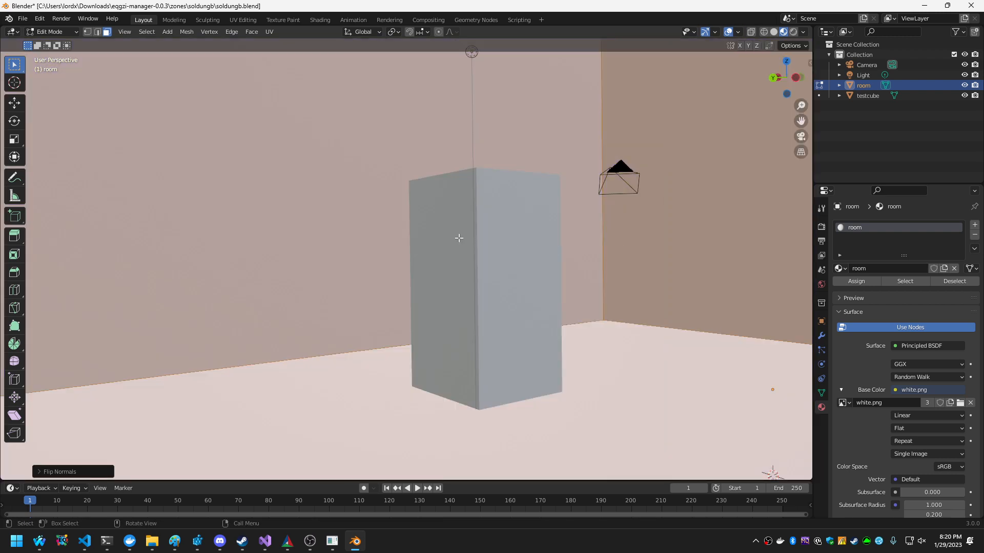
Save soldungb.blend, switch to eqgzi-manager and create soldungb.eqg from it.
key(shift+grave)
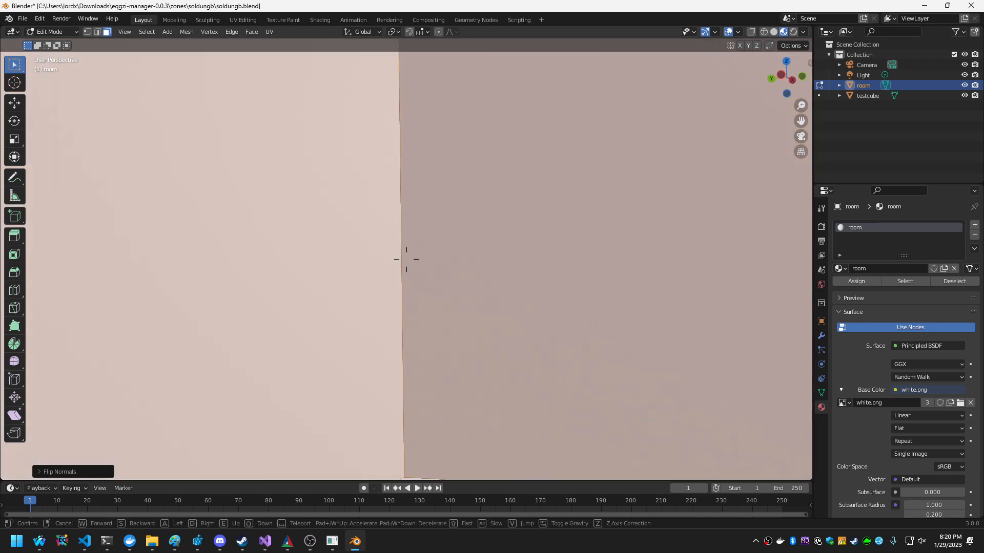
click(406, 259)
key(ctrl+s)
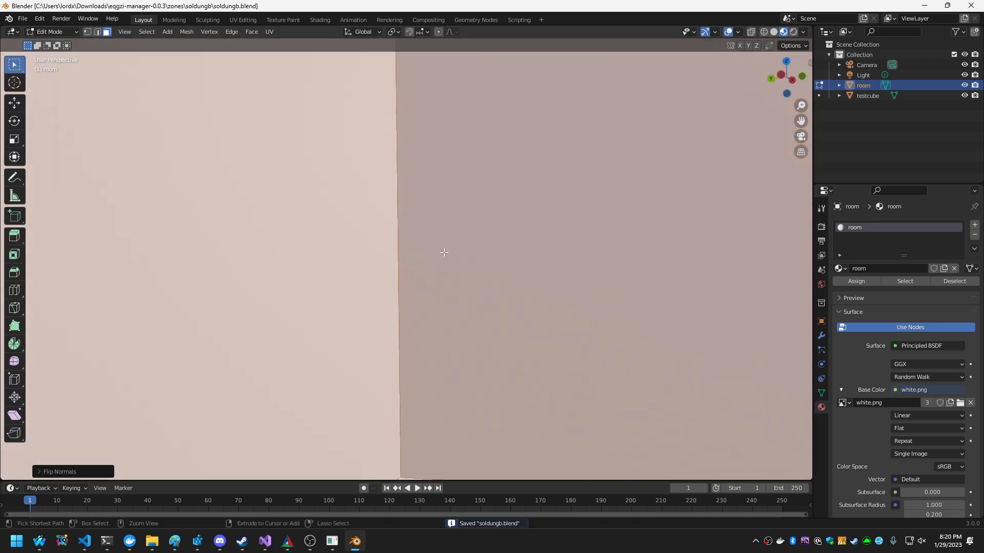
click(332, 541)
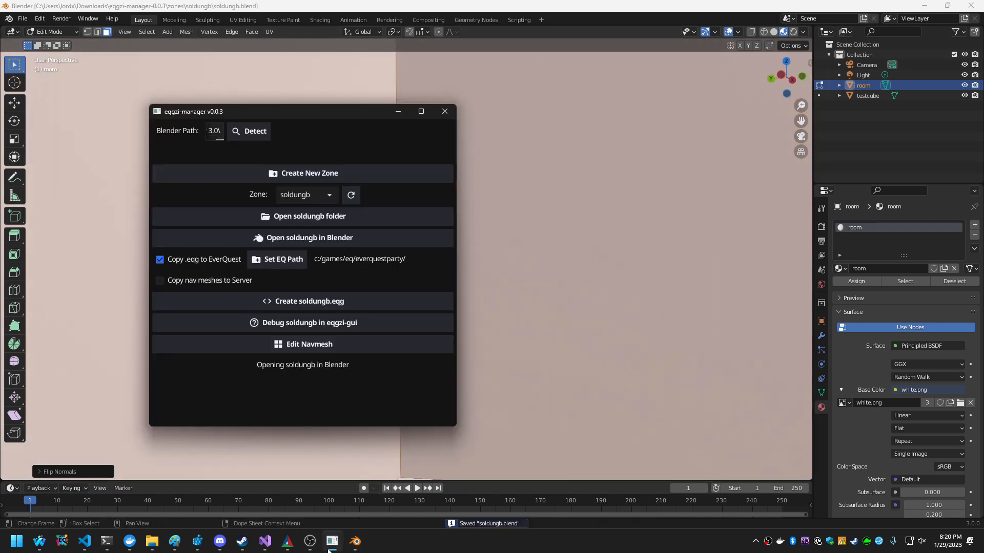
click(332, 301)
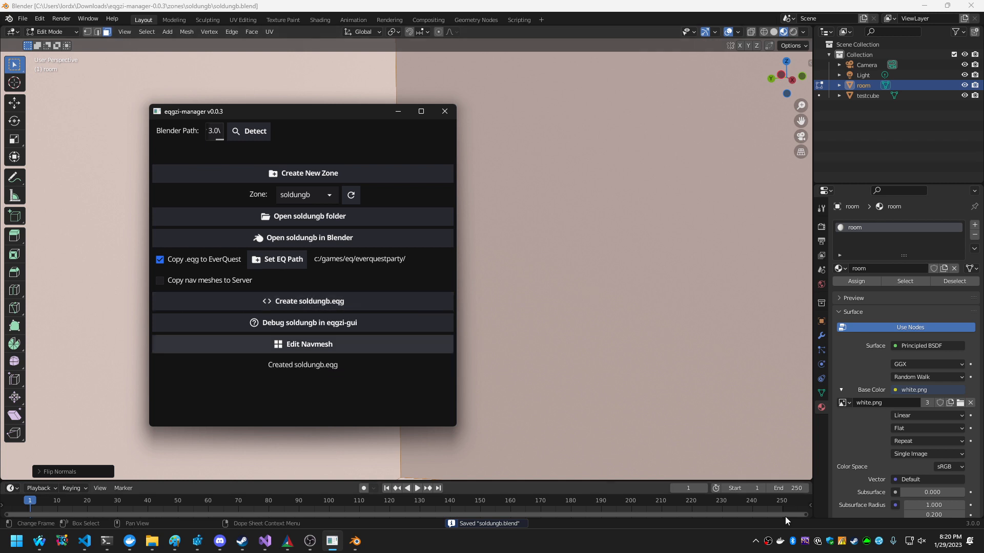
Launch the EverQuest client through an MQ2AutoLogin profile to load the soldungb zone.
right_click(805, 544)
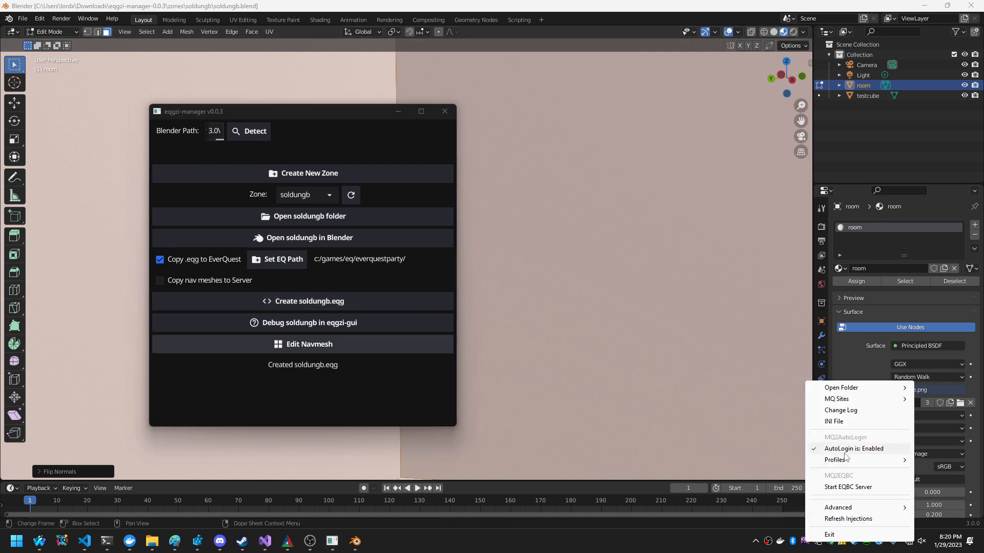
mouse_move(845, 460)
mouse_move(774, 448)
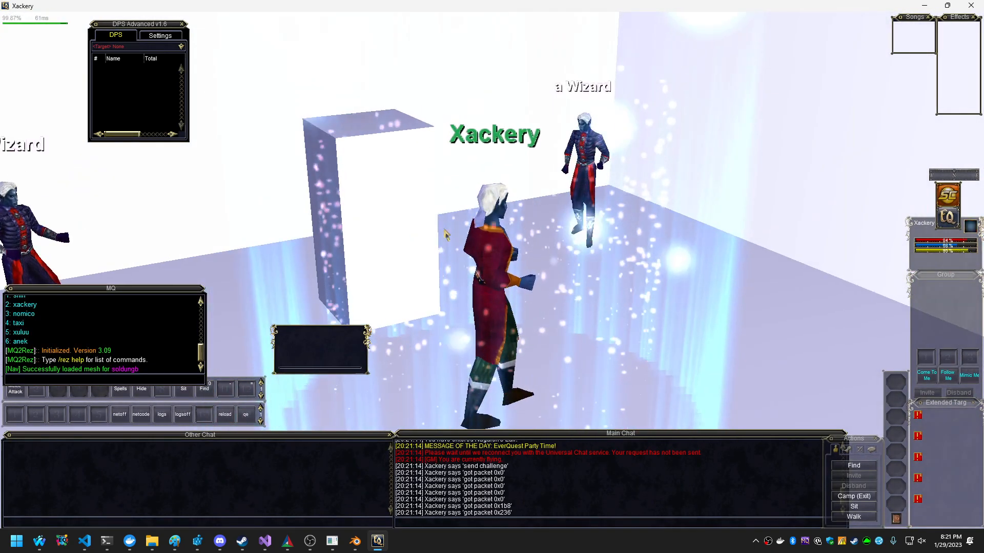
Look around the room in EverQuest and teleport the character above it with #goto 0 0 30.
mouse_move(447, 236)
right_down()
mouse_move(446, 223)
mouse_move(467, 225)
mouse_move(451, 216)
mouse_move(474, 213)
mouse_move(427, 224)
right_up()
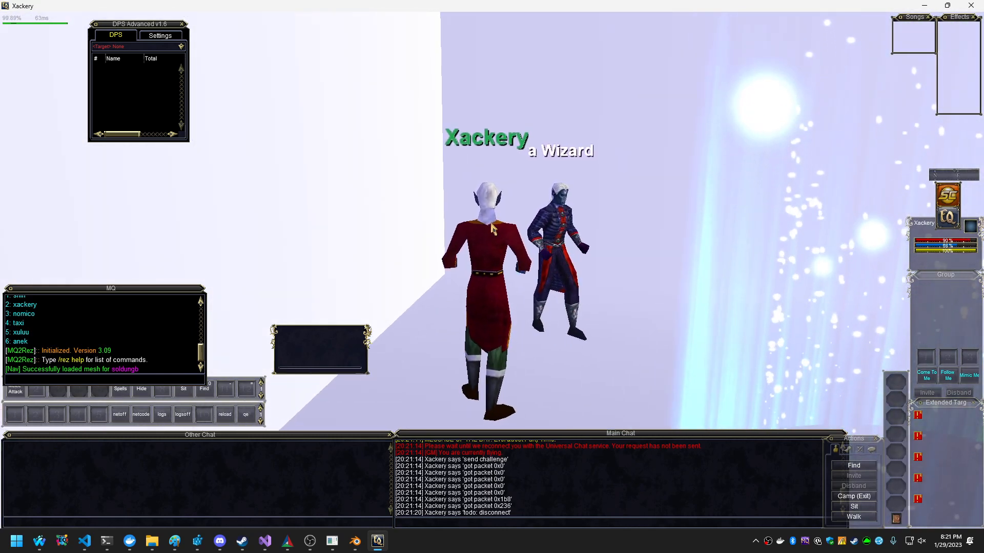
text(#goto 0 0 )
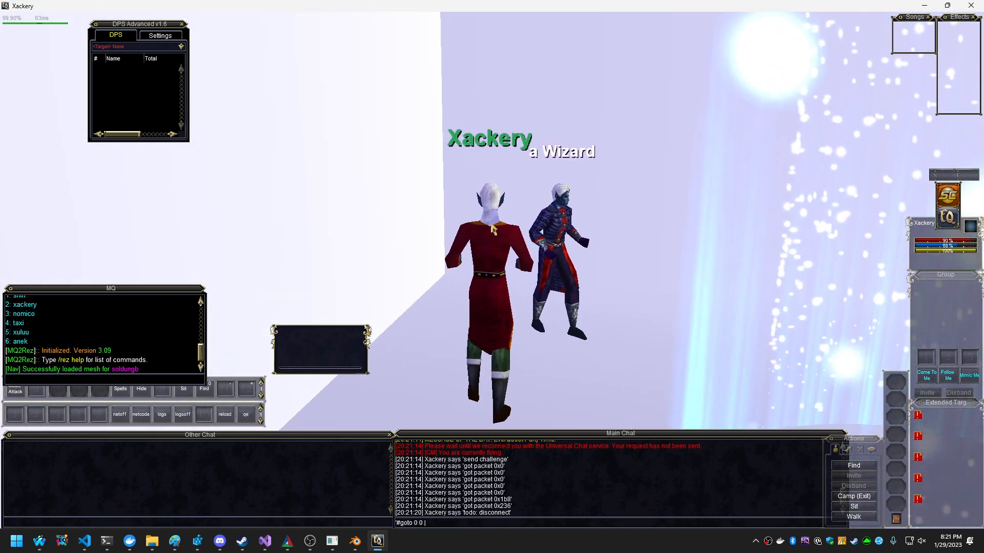
text(30)
key(Return)
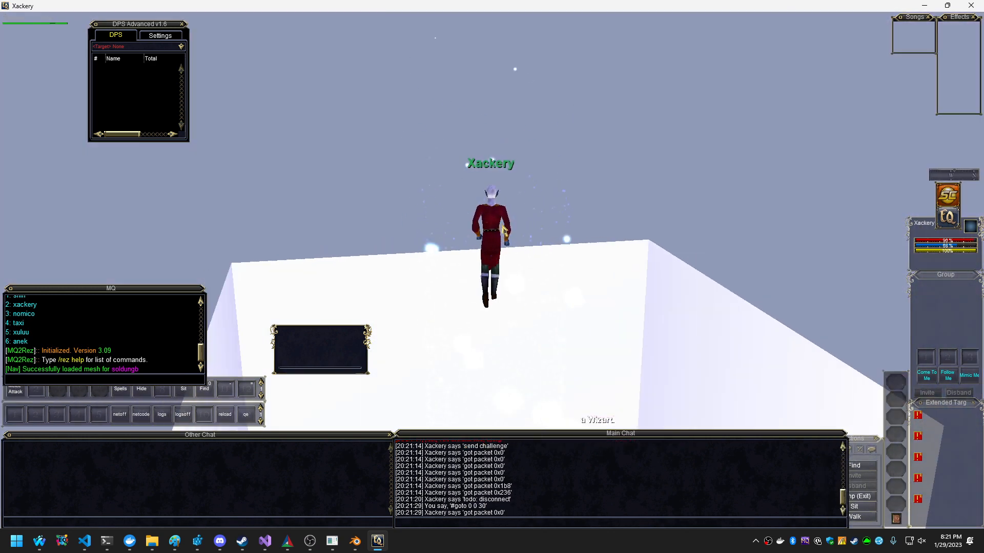
Examine the room and test box from above, and teleport the character back down with #goto 0 0 0.
right_drag(504, 230, 334, 226)
right_drag(542, 212, 500, 229)
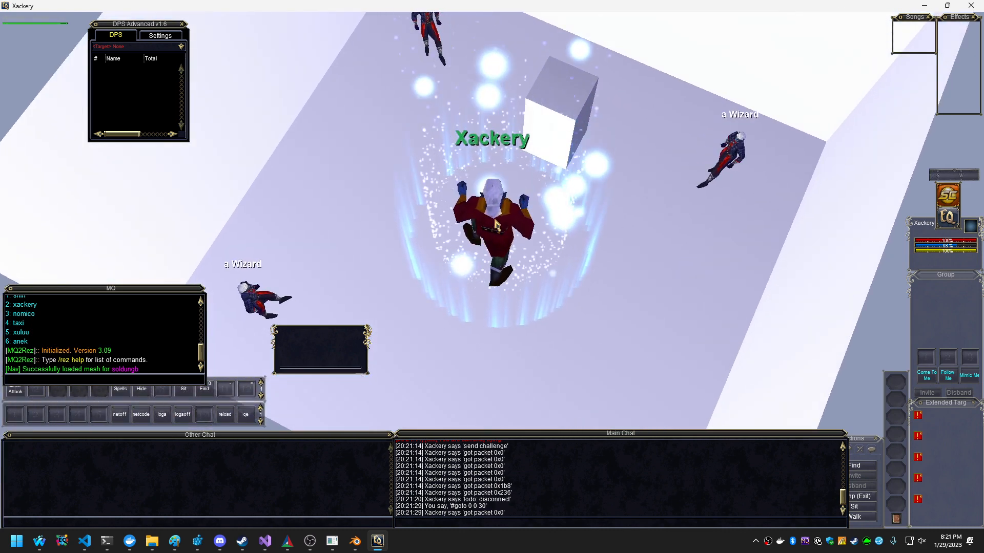
key(Return)
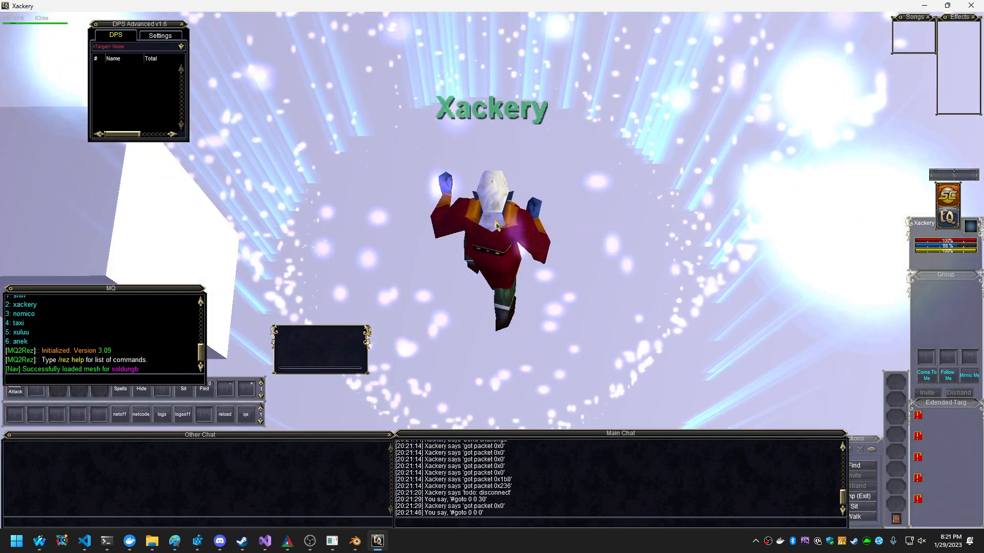
key(Left)
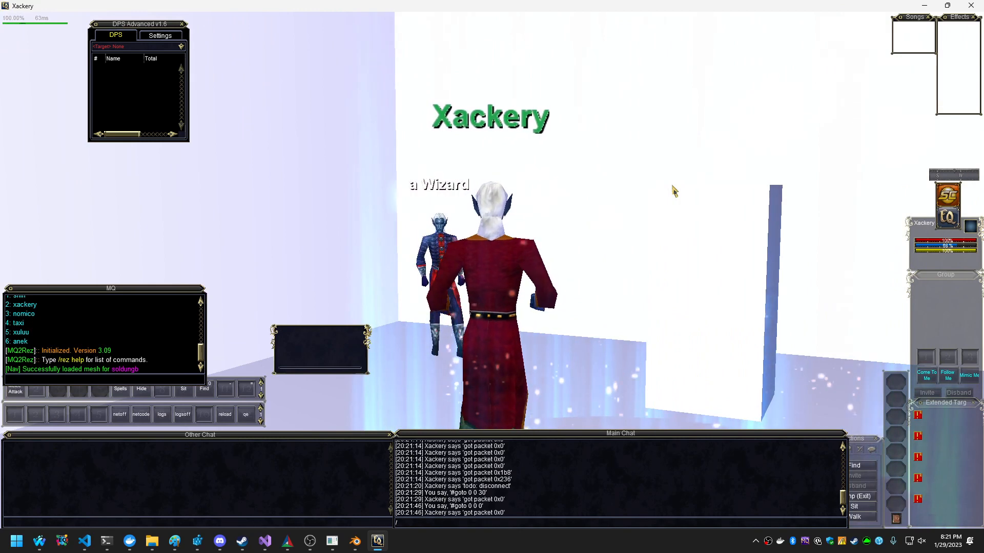
Quit the EverQuest client with the /exit command and switch to OBS.
text(/exit)
key(Return)
click(308, 545)
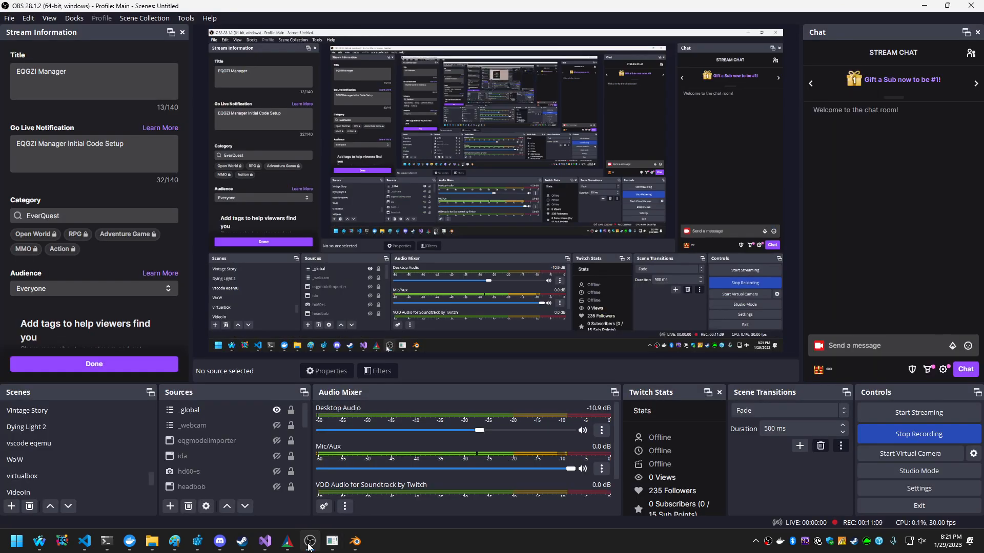